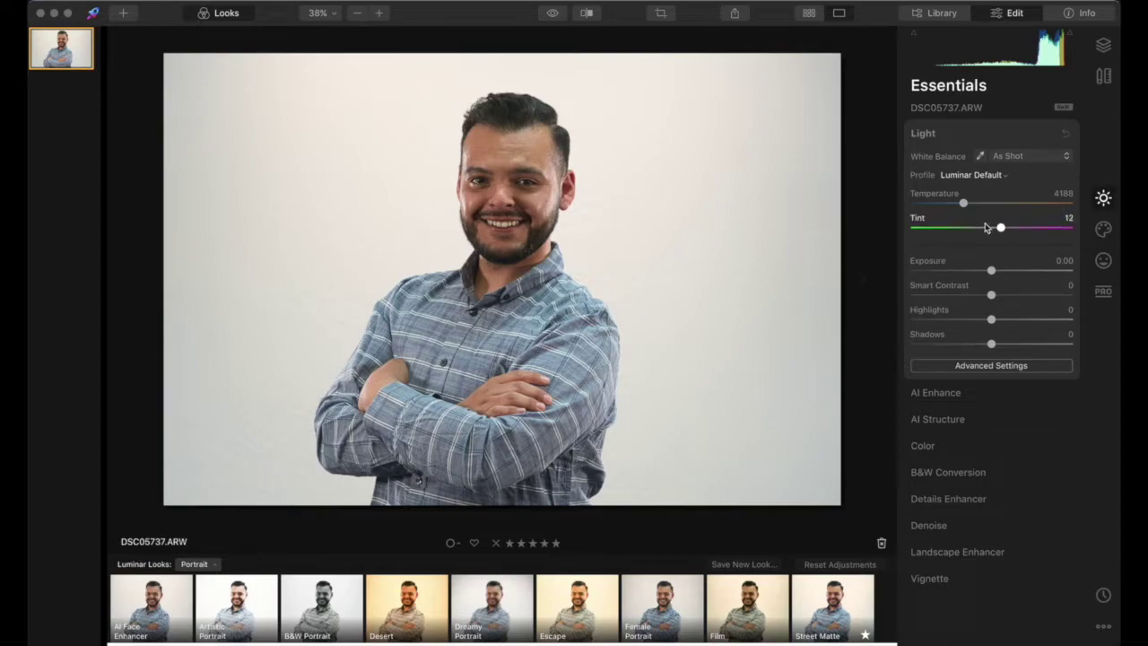
Try a cooler Temperature and reset it, then set Smart Contrast to 10, Highlights to -35 and Shadows to 35 in the Light settings
{"action": "mouse_move", "coordinate": [965, 206]}
{"action": "left_mouse_down"}
{"action": "mouse_move", "coordinate": [934, 207]}
{"action": "mouse_move", "coordinate": [1059, 212]}
{"action": "mouse_move", "coordinate": [961, 213]}
{"action": "left_mouse_up"}
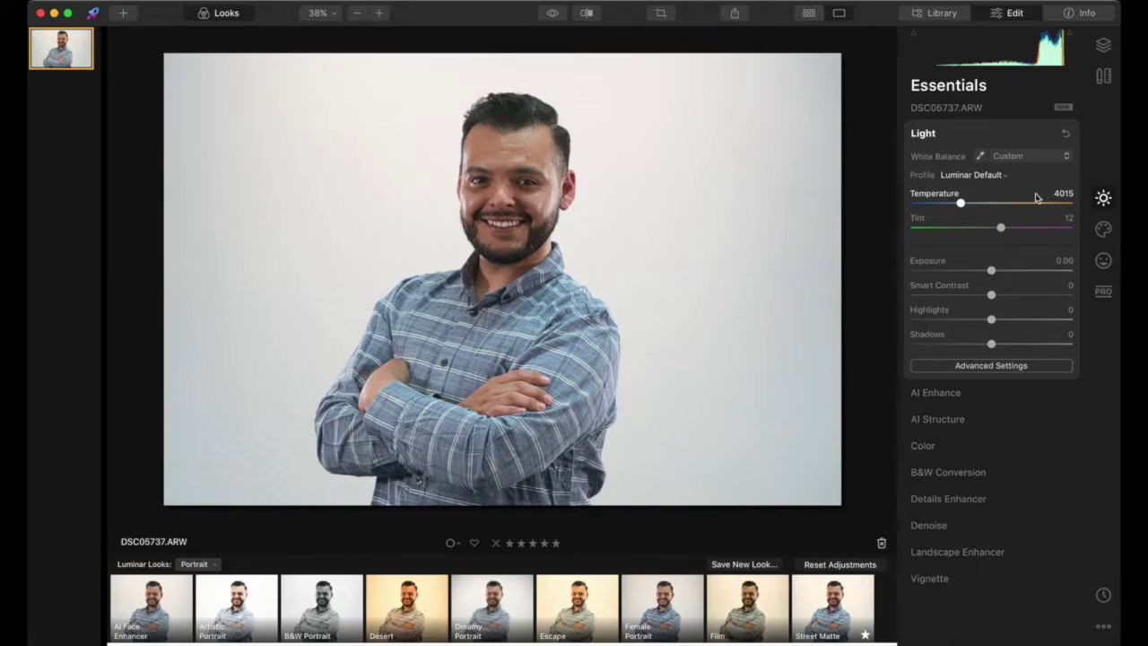
{"action": "double_click", "coordinate": [958, 202]}
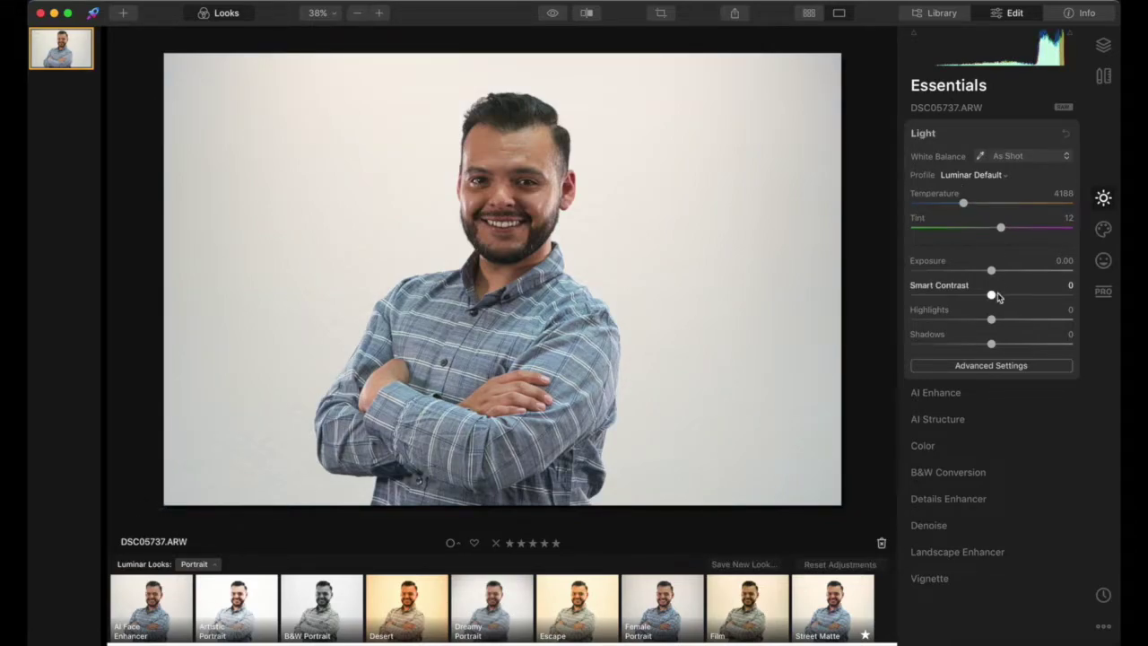
{"action": "left_click_drag", "start_coordinate": [994, 299], "coordinate": [946, 333]}
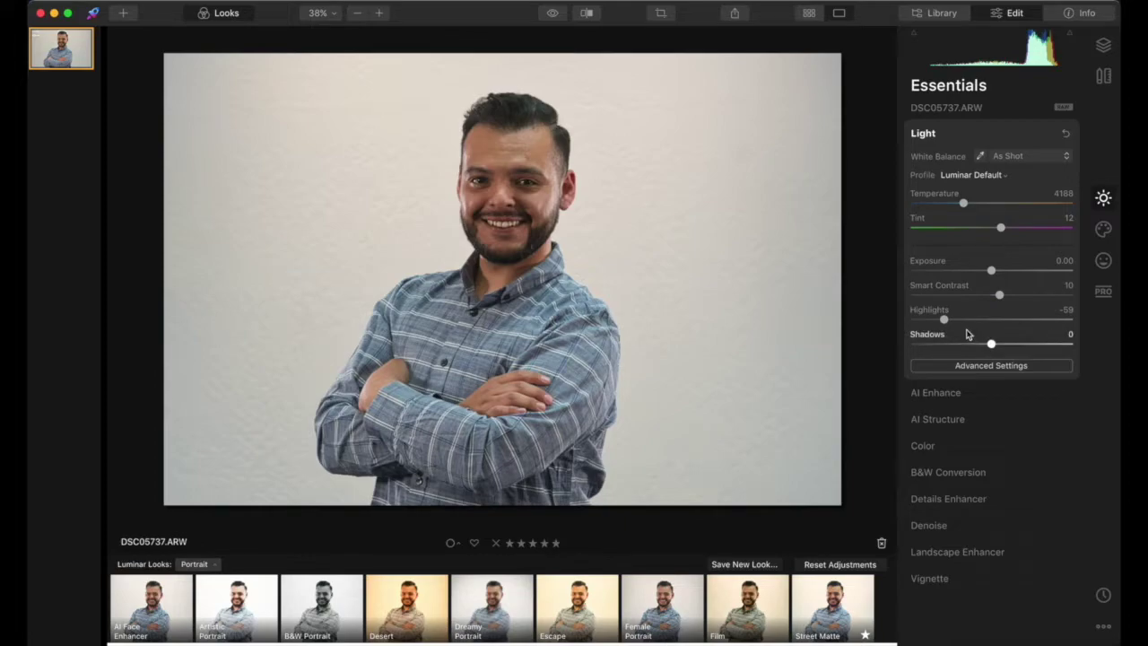
{"action": "left_click_drag", "start_coordinate": [943, 319], "coordinate": [861, 322]}
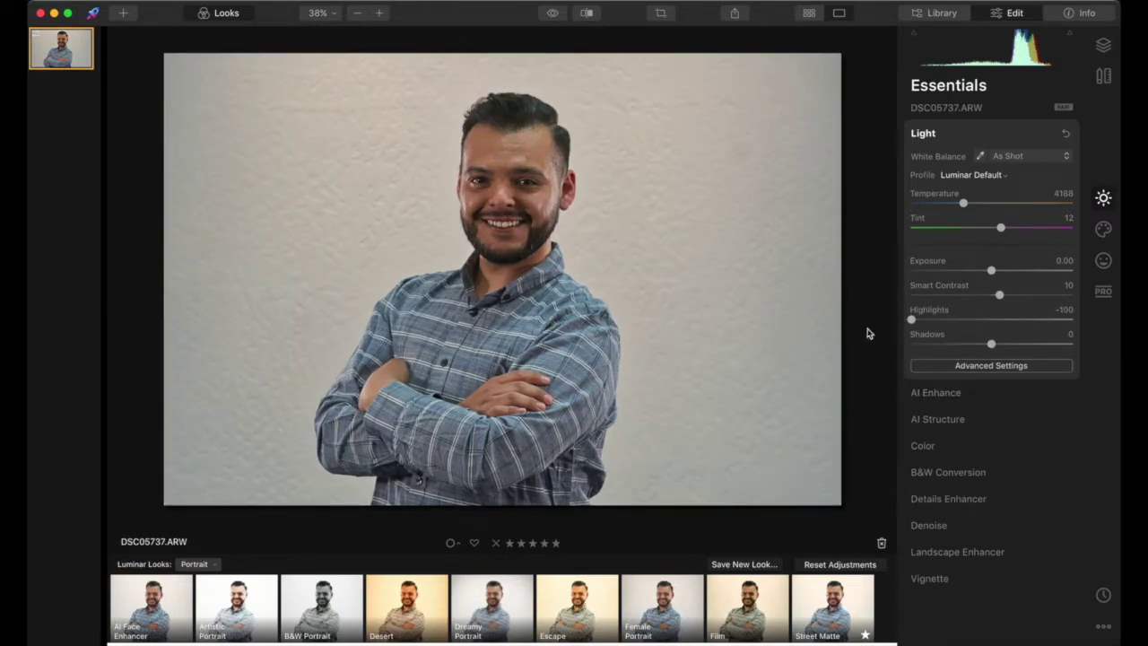
{"action": "left_click_drag", "start_coordinate": [943, 319], "coordinate": [1019, 348]}
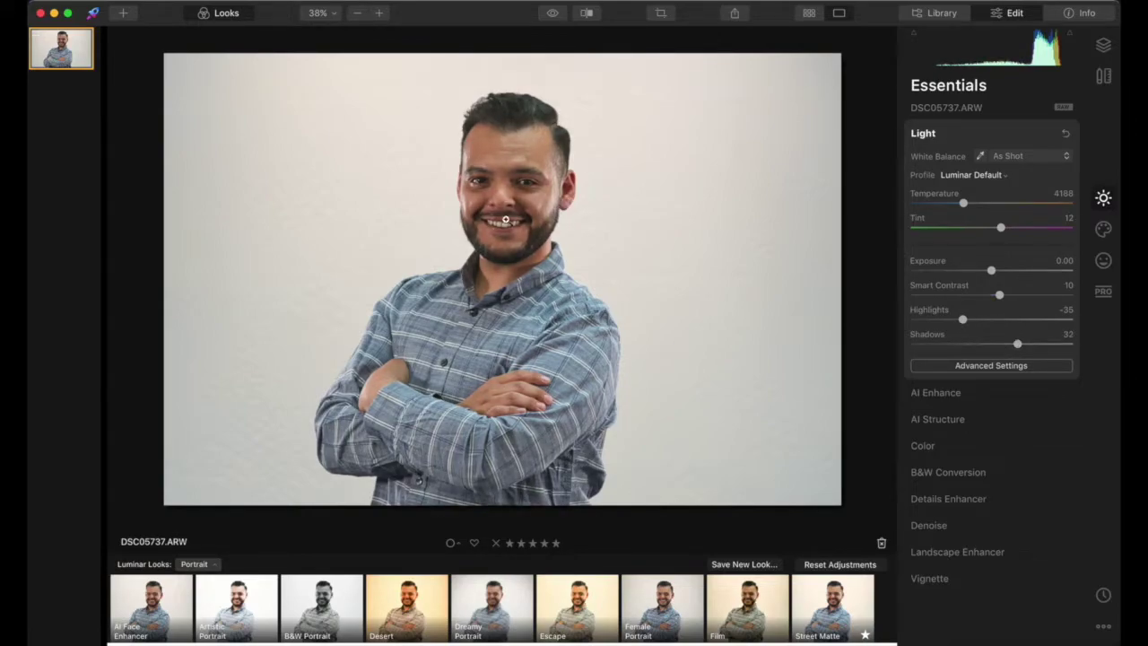
{"action": "left_click_drag", "start_coordinate": [1017, 347], "coordinate": [1015, 347]}
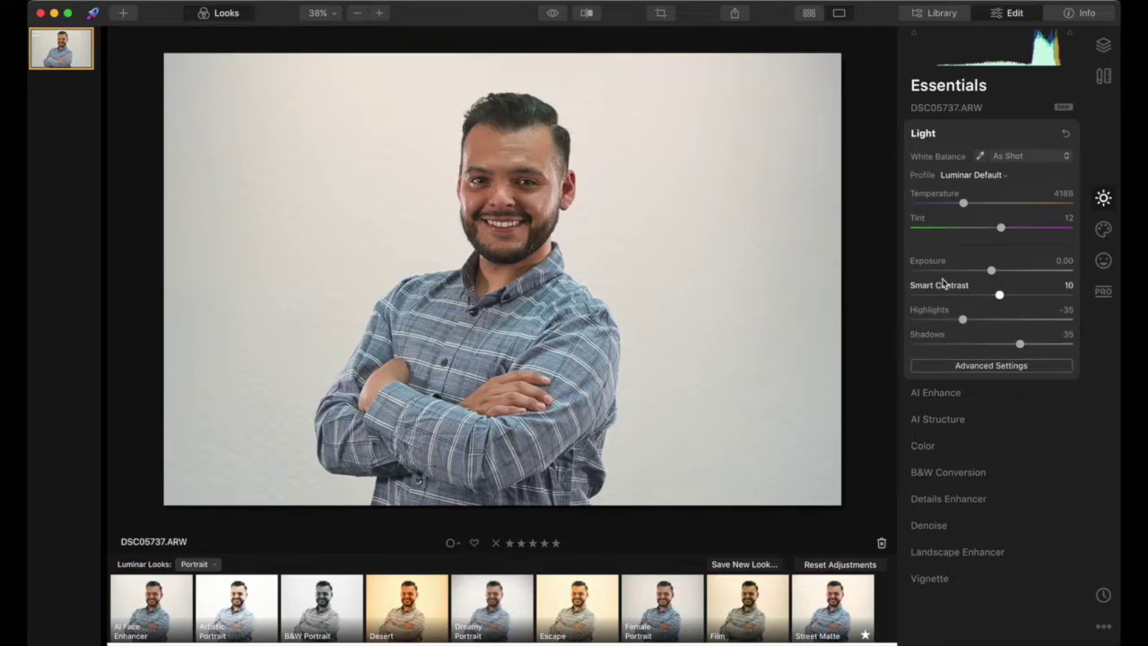
Raise the portrait's color Saturation to 10 and Vibrance to about 35
{"action": "left_click", "coordinate": [1026, 460]}
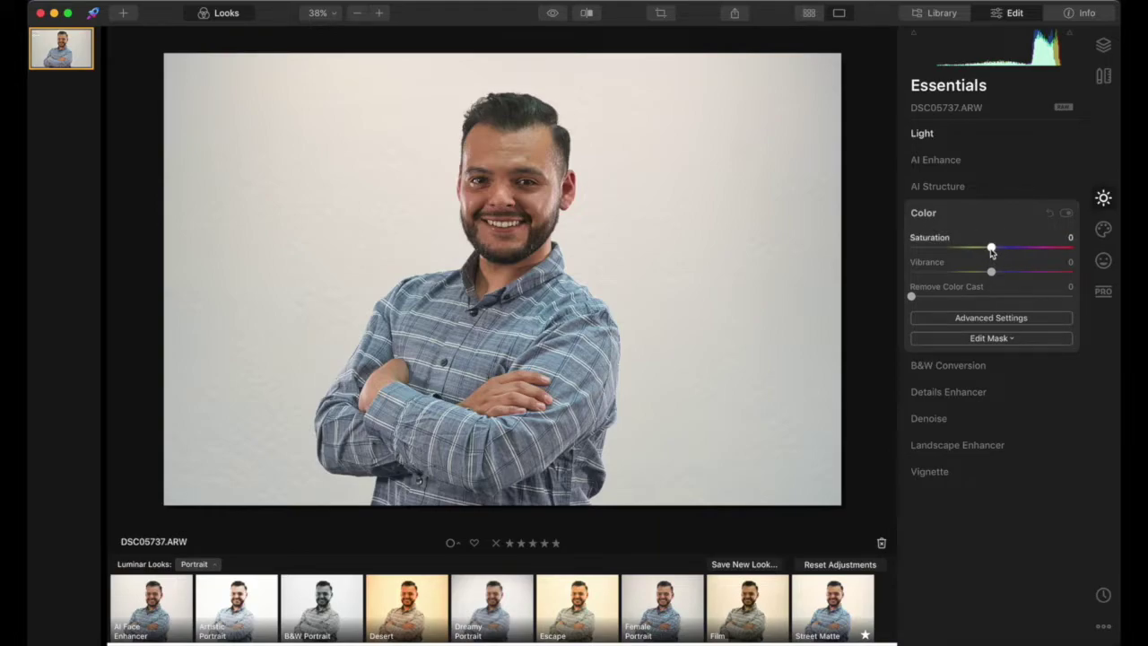
{"action": "mouse_move", "coordinate": [992, 251]}
{"action": "left_mouse_down"}
{"action": "mouse_move", "coordinate": [1064, 249]}
{"action": "mouse_move", "coordinate": [997, 248]}
{"action": "mouse_move", "coordinate": [1009, 255]}
{"action": "left_mouse_up"}
{"action": "left_click_drag", "start_coordinate": [1009, 255], "coordinate": [999, 253]}
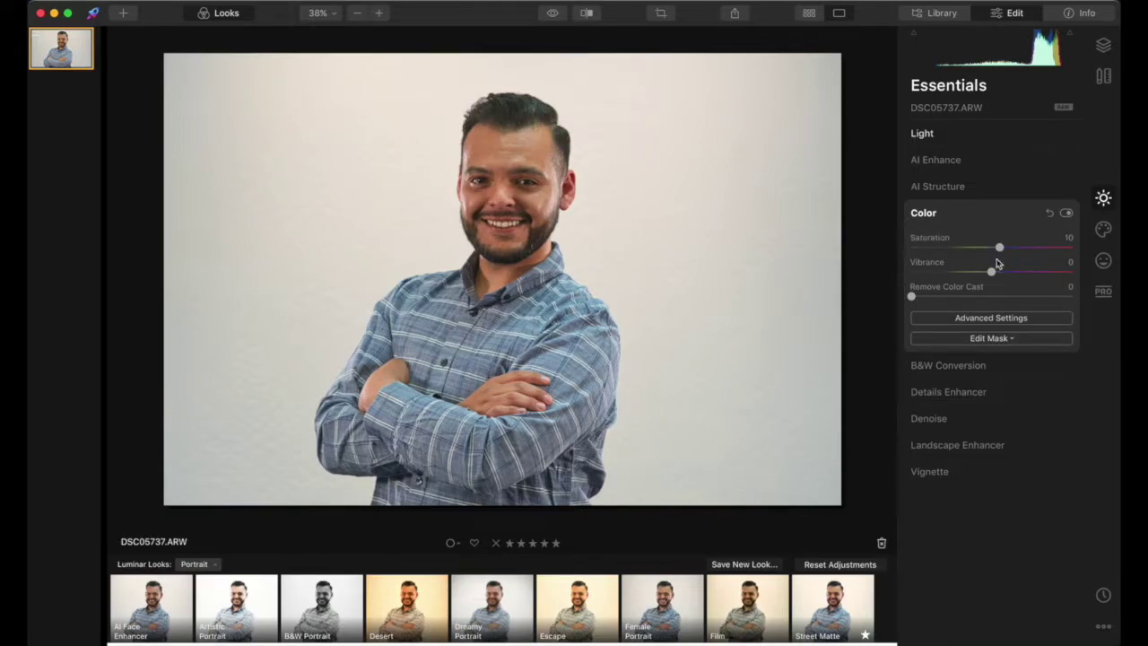
{"action": "left_click_drag", "start_coordinate": [991, 274], "coordinate": [1019, 271]}
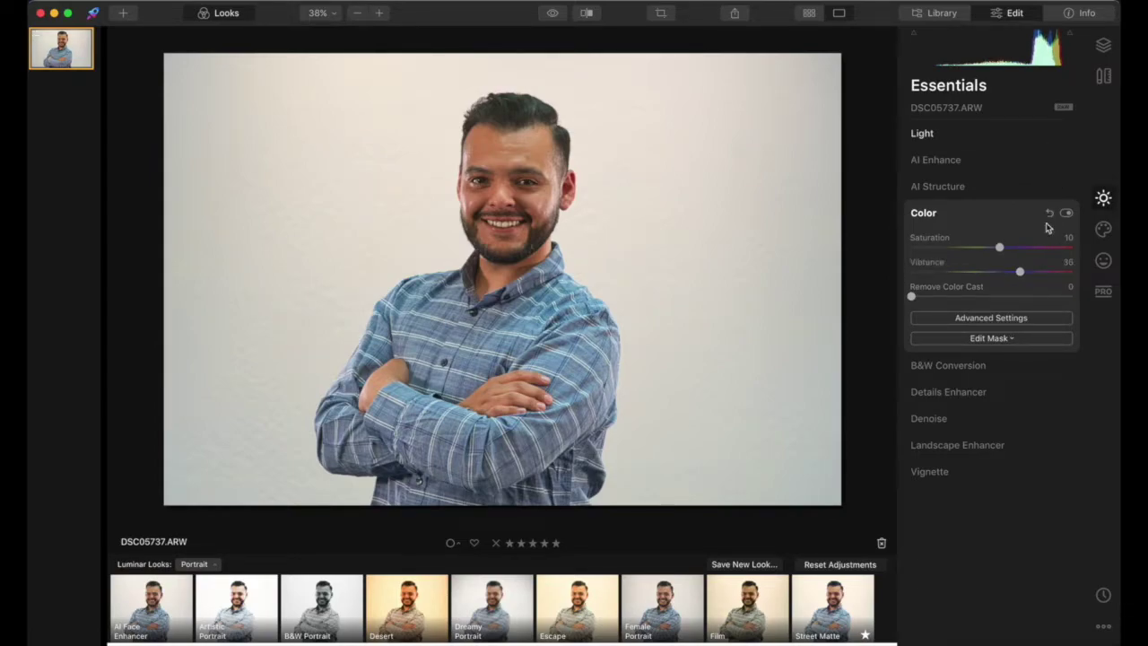
{"action": "mouse_move", "coordinate": [1020, 278]}
{"action": "left_mouse_down"}
{"action": "mouse_move", "coordinate": [1103, 282]}
{"action": "mouse_move", "coordinate": [1019, 281]}
{"action": "left_mouse_up"}
Soften the portrait with Details Enhancer by setting Small Details to -19, Medium Details to -20 and Large Details to -21
{"action": "left_click", "coordinate": [1063, 392]}
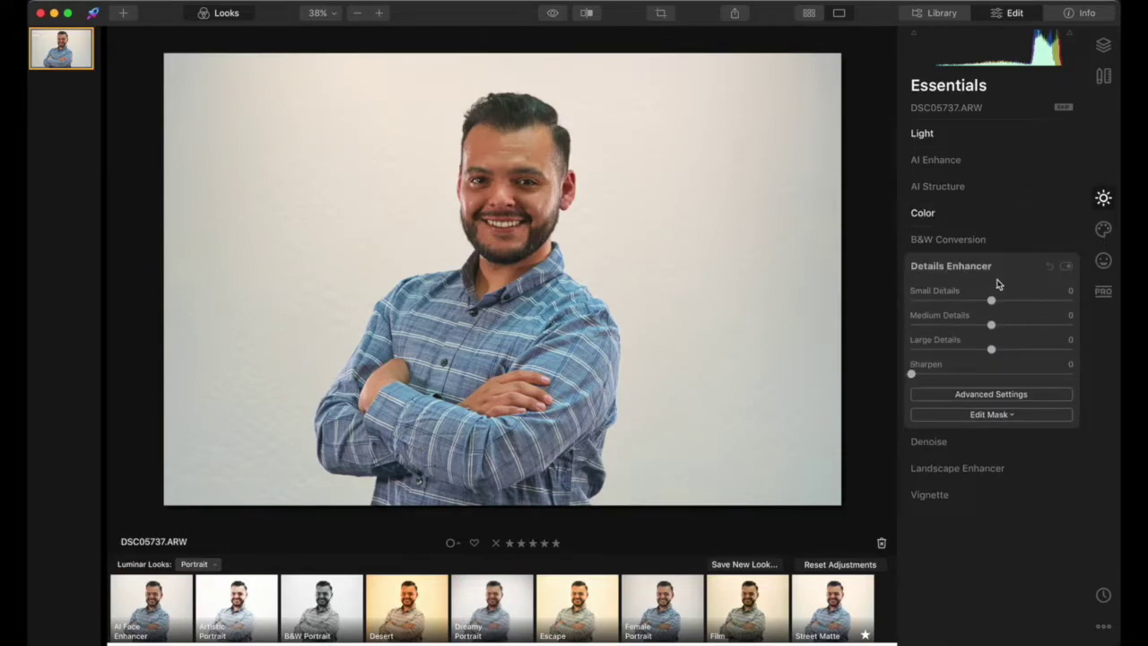
{"action": "left_click_drag", "start_coordinate": [991, 305], "coordinate": [975, 310]}
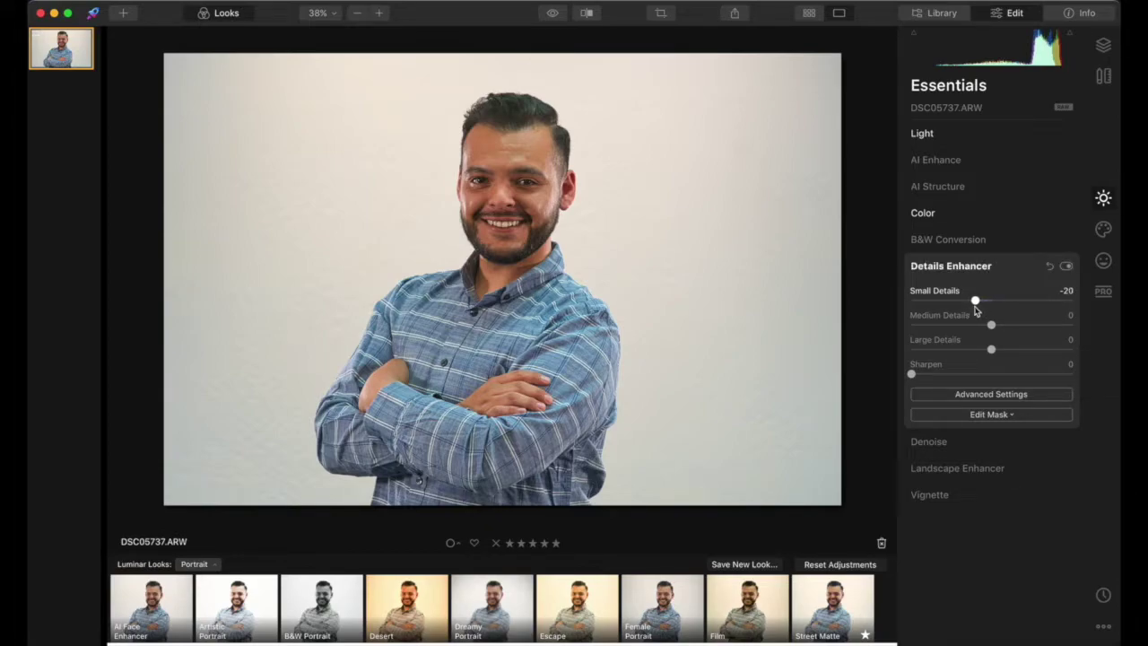
{"action": "left_click_drag", "start_coordinate": [992, 328], "coordinate": [977, 328]}
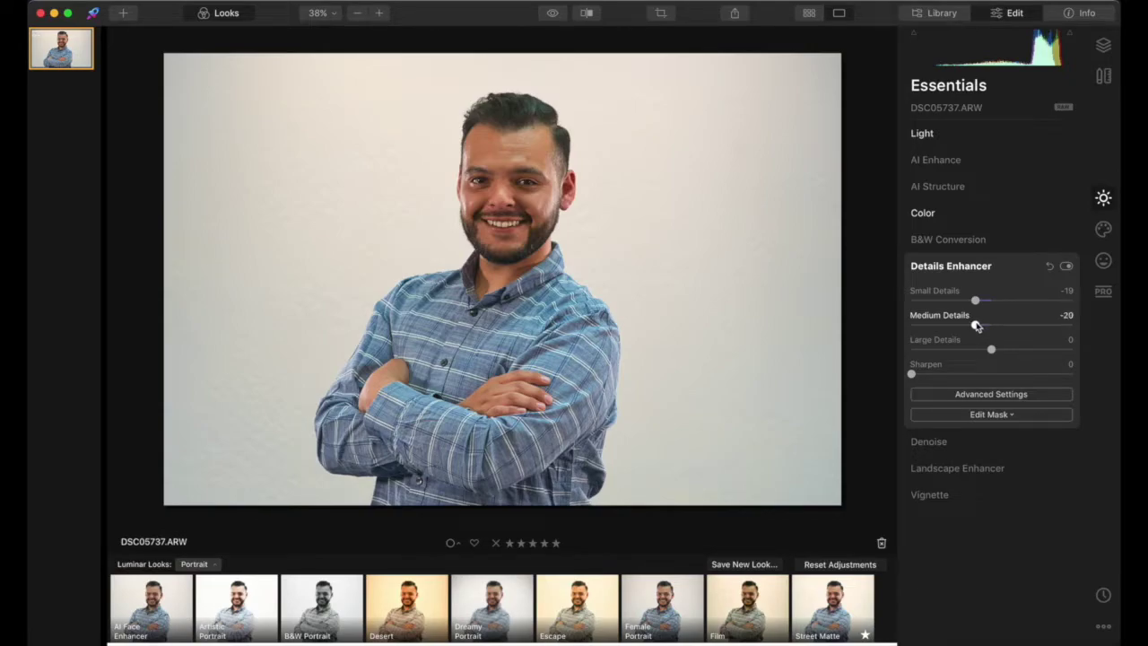
{"action": "left_click_drag", "start_coordinate": [986, 352], "coordinate": [974, 351]}
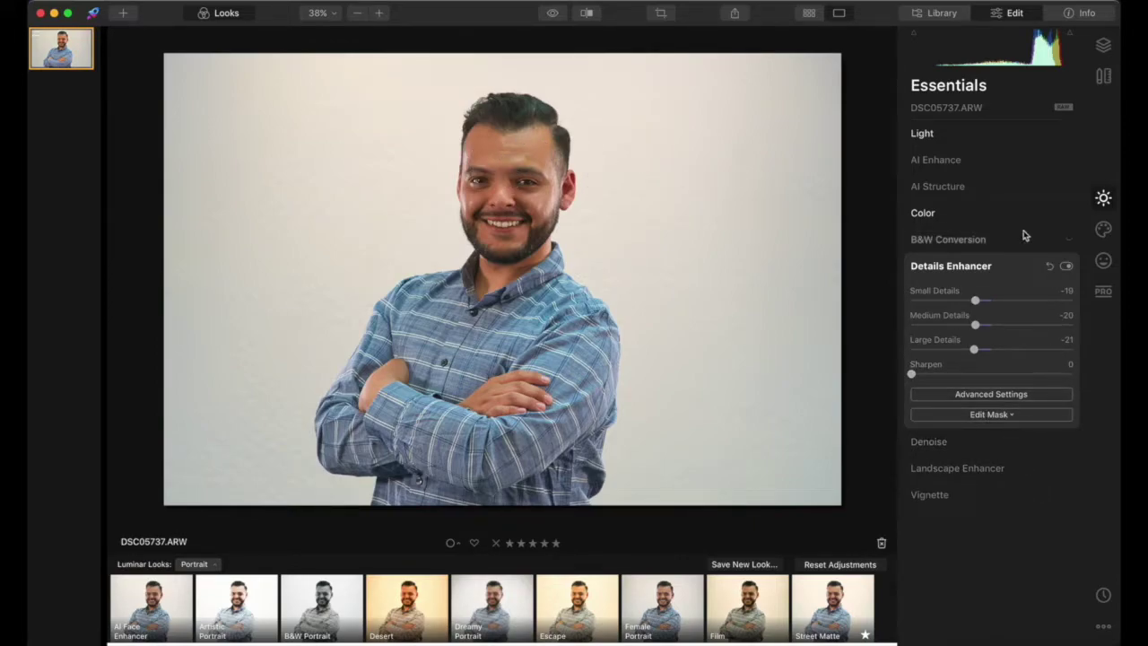
Apply AI Skin Enhancer with Amount 50, Shine Removal 50 and AI Skin Defects Removal enabled
{"action": "left_click", "coordinate": [1105, 231]}
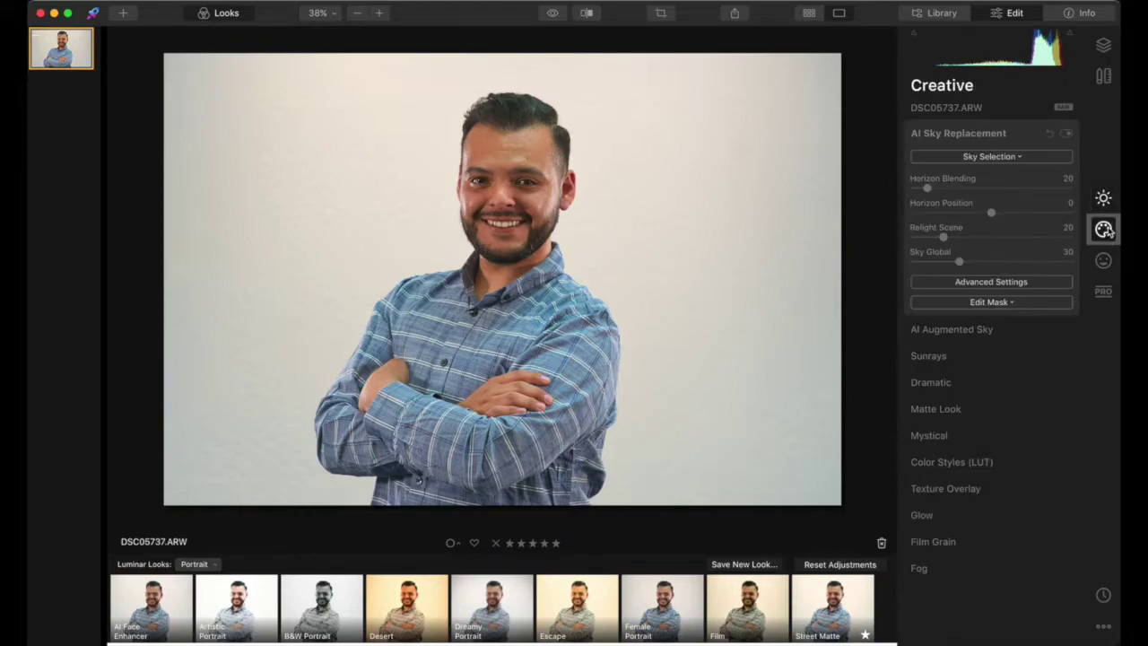
{"action": "left_click", "coordinate": [1105, 262]}
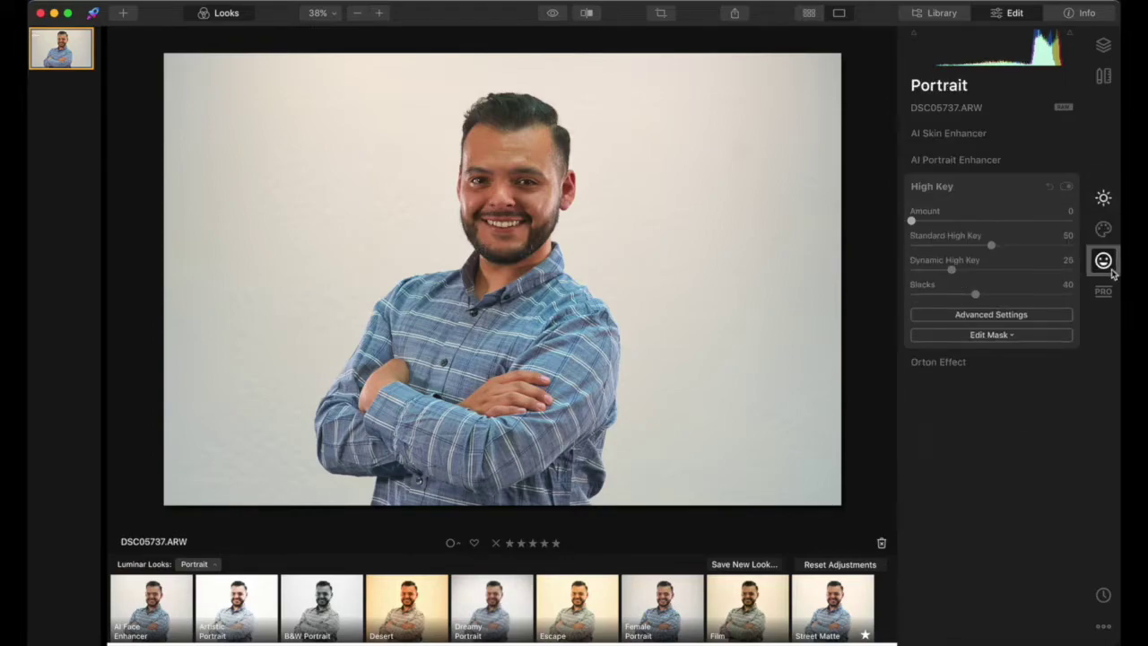
{"action": "left_click", "coordinate": [1029, 135]}
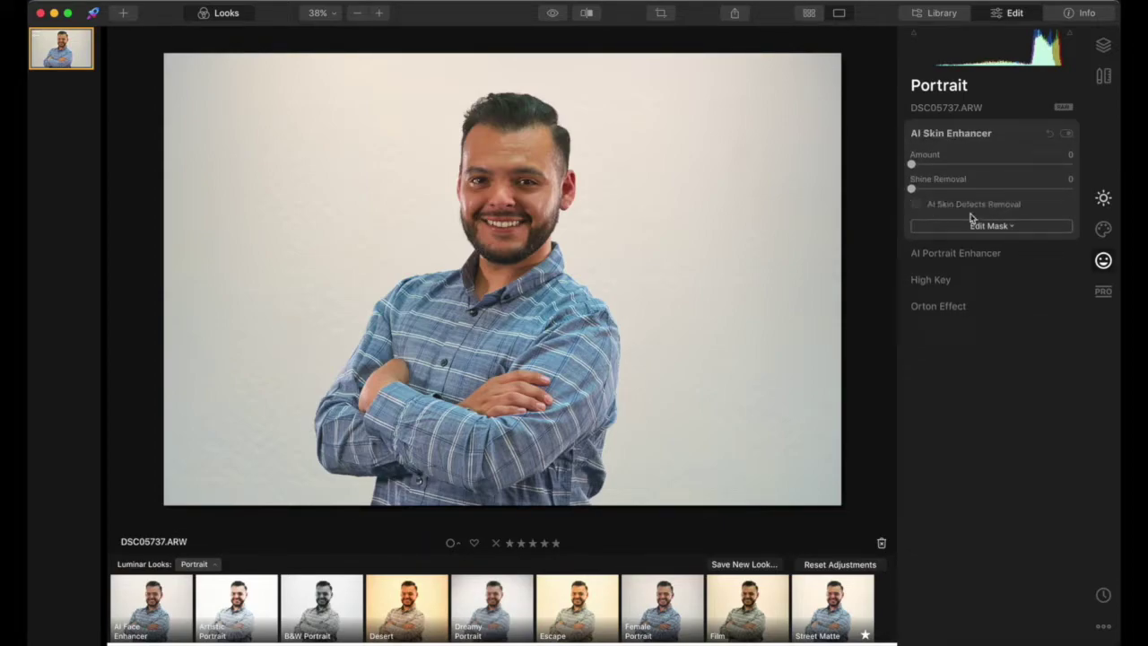
{"action": "left_click", "coordinate": [916, 204]}
{"action": "left_click_drag", "start_coordinate": [911, 188], "coordinate": [994, 195]}
{"action": "left_click", "coordinate": [992, 165]}
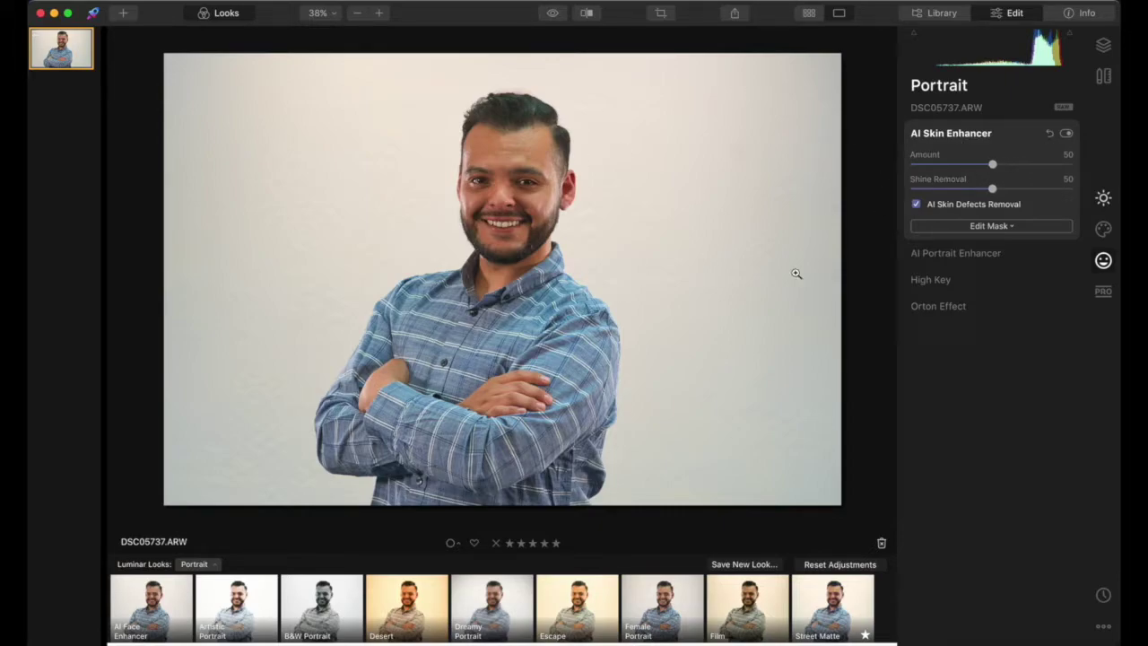
Brighten the man's face in AI Portrait Enhancer by setting Face Light to 30
{"action": "left_click", "coordinate": [1007, 255]}
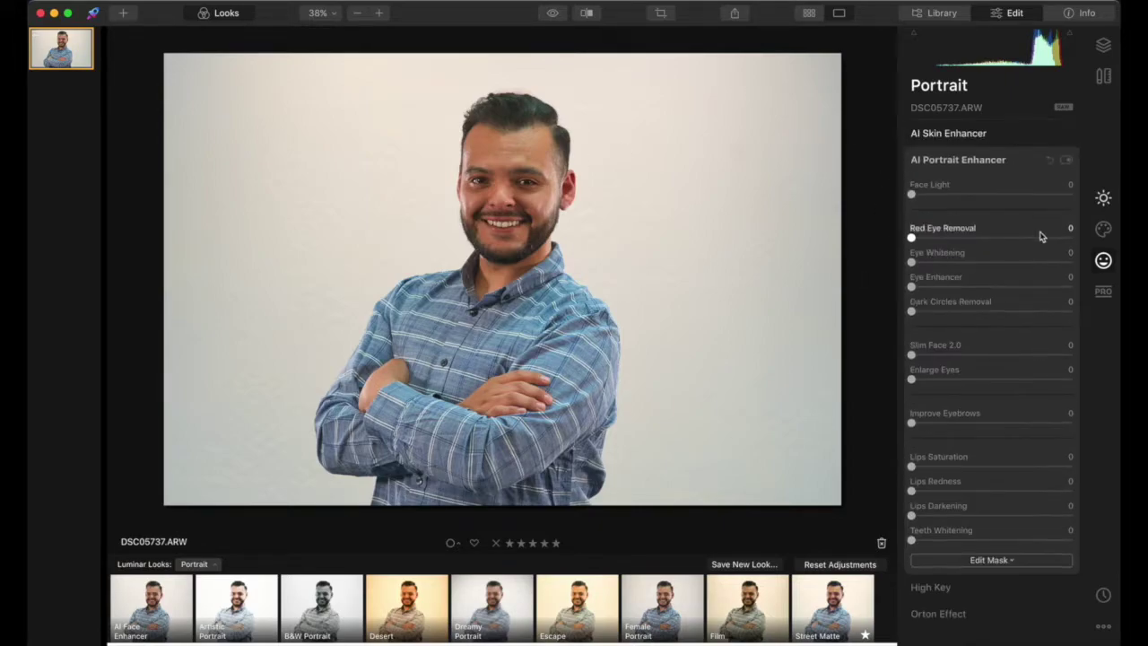
{"action": "left_click_drag", "start_coordinate": [912, 194], "coordinate": [1071, 195]}
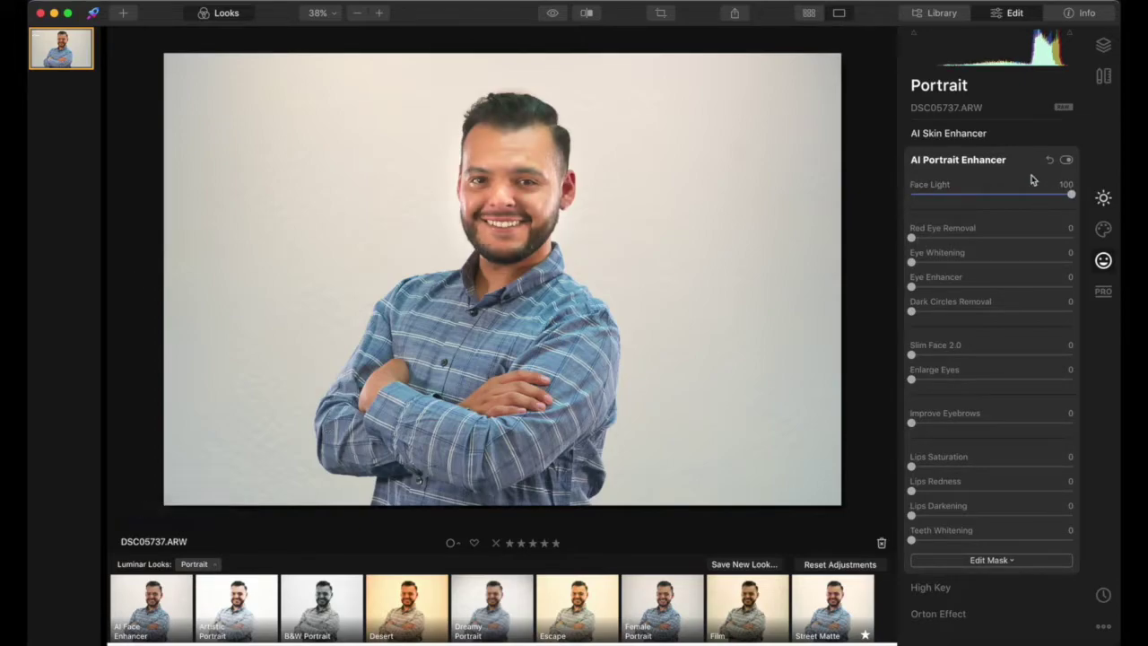
{"action": "left_click_drag", "start_coordinate": [1071, 195], "coordinate": [992, 194]}
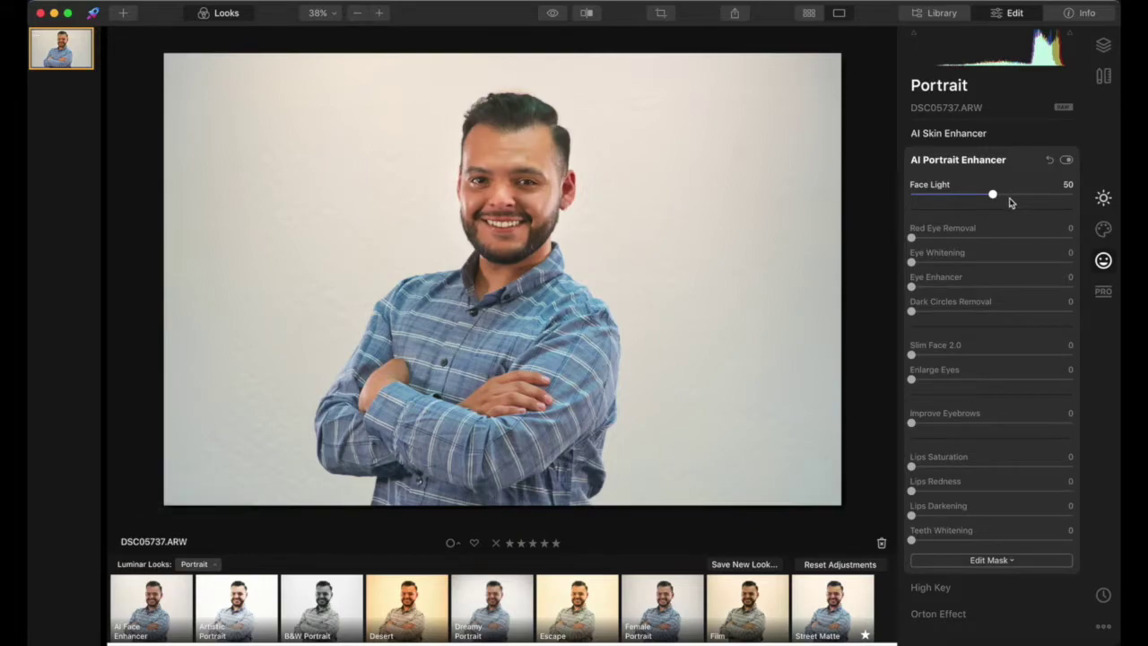
{"action": "left_click_drag", "start_coordinate": [993, 199], "coordinate": [975, 202]}
{"action": "left_click_drag", "start_coordinate": [970, 202], "coordinate": [960, 204]}
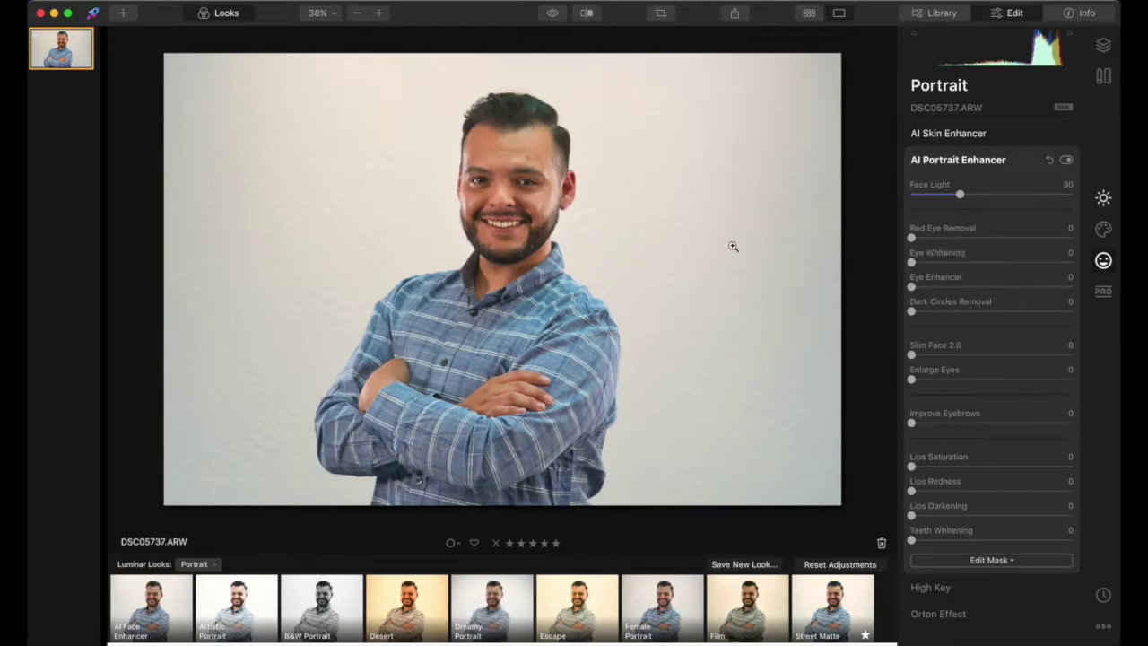
Set Eye Whitening and Eye Enhancer to 10, Dark Circles Removal to 50 and Slim Face 2.0 to 20
{"action": "left_click_drag", "start_coordinate": [915, 265], "coordinate": [927, 287]}
{"action": "left_click_drag", "start_coordinate": [911, 311], "coordinate": [992, 313]}
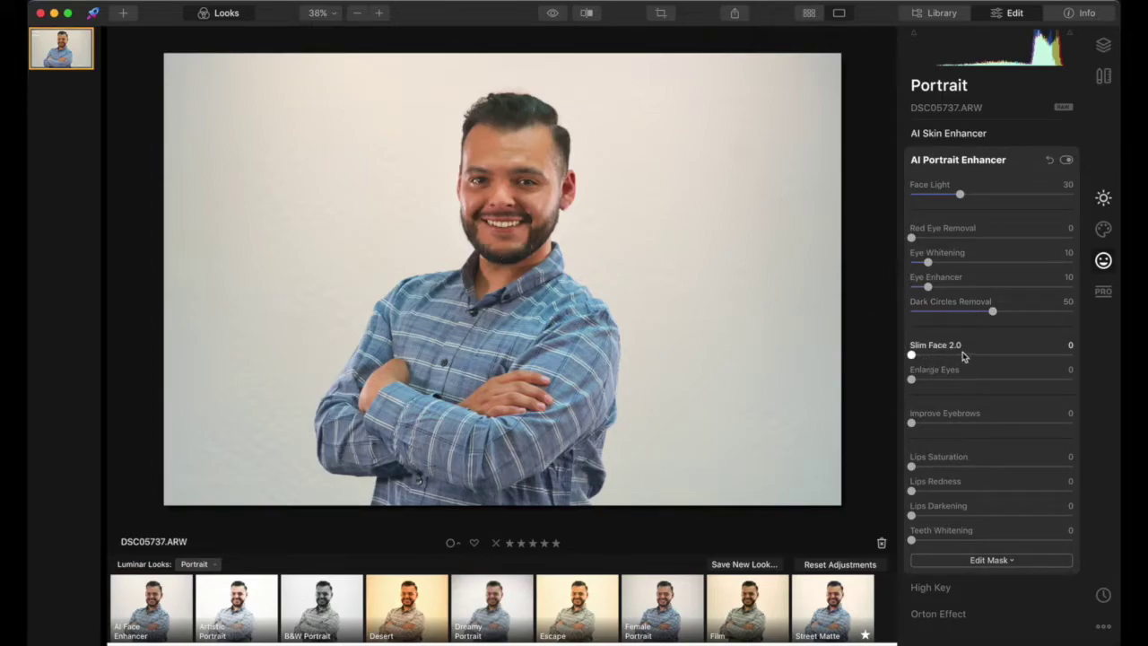
{"action": "left_click_drag", "start_coordinate": [911, 355], "coordinate": [946, 360]}
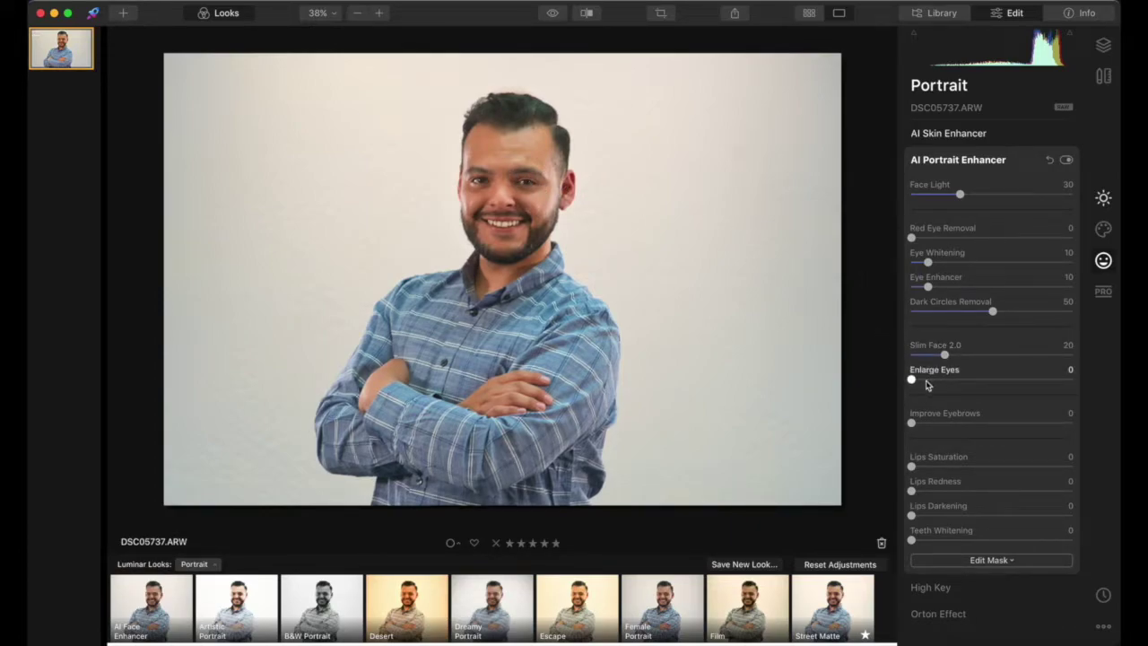
Set Enlarge Eyes to 10, Improve Eyebrows to 15 and Teeth Whitening to 50
{"action": "left_click_drag", "start_coordinate": [912, 381], "coordinate": [931, 384]}
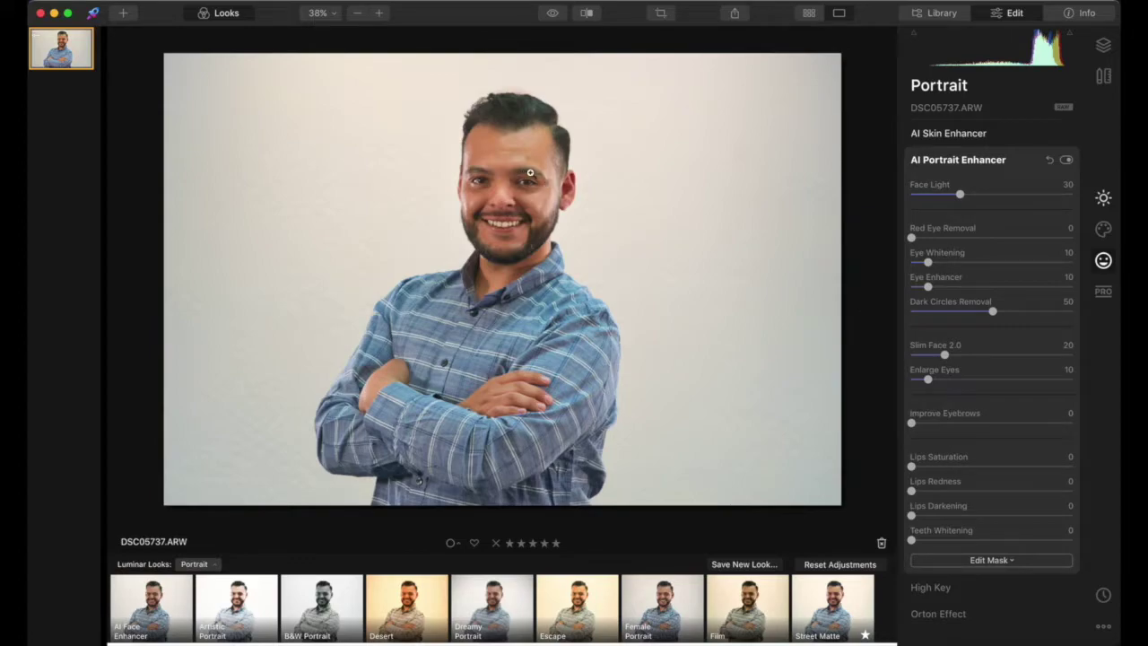
{"action": "left_click_drag", "start_coordinate": [913, 423], "coordinate": [936, 422]}
{"action": "left_click_drag", "start_coordinate": [911, 540], "coordinate": [992, 541]}
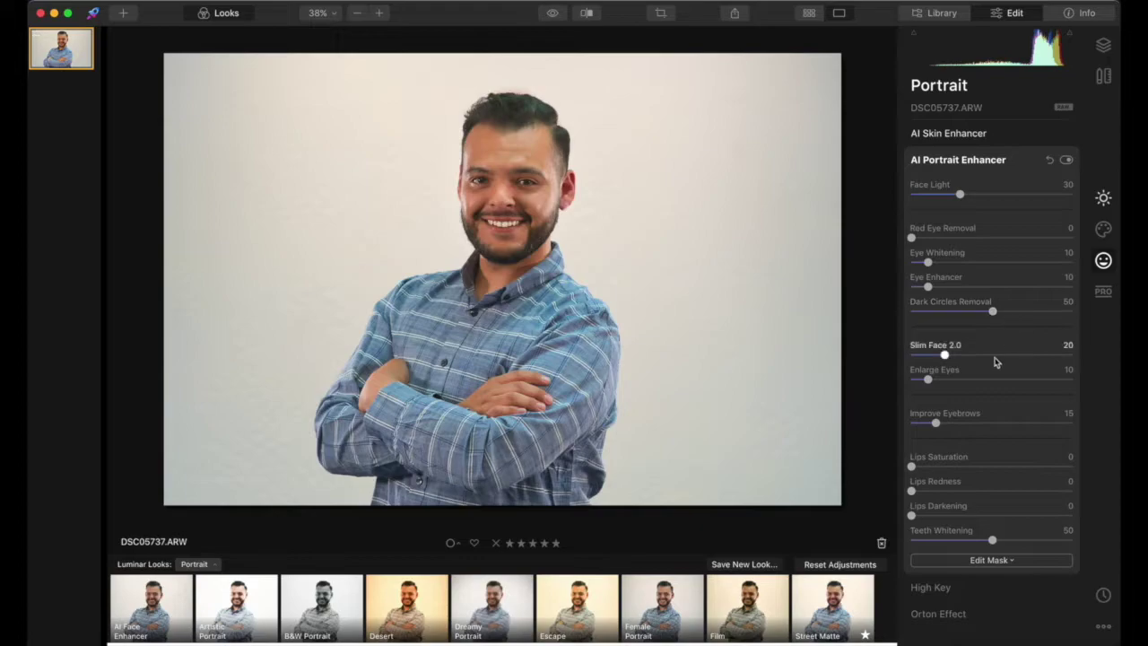
{"action": "left_click", "coordinate": [1050, 616]}
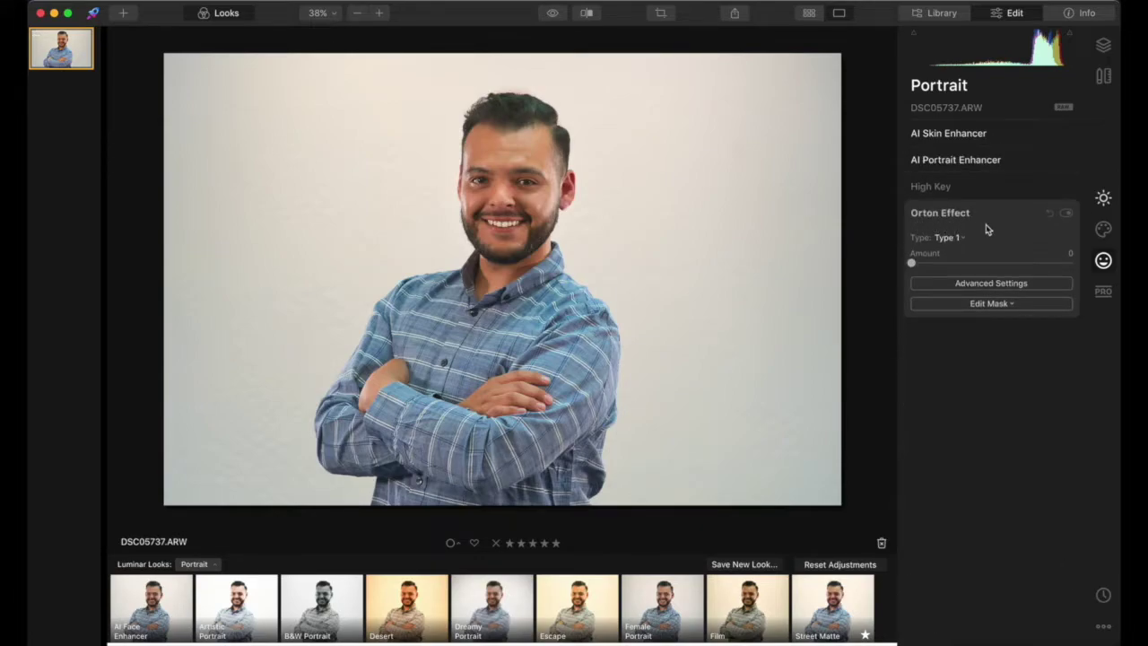
{"action": "left_click", "coordinate": [936, 187]}
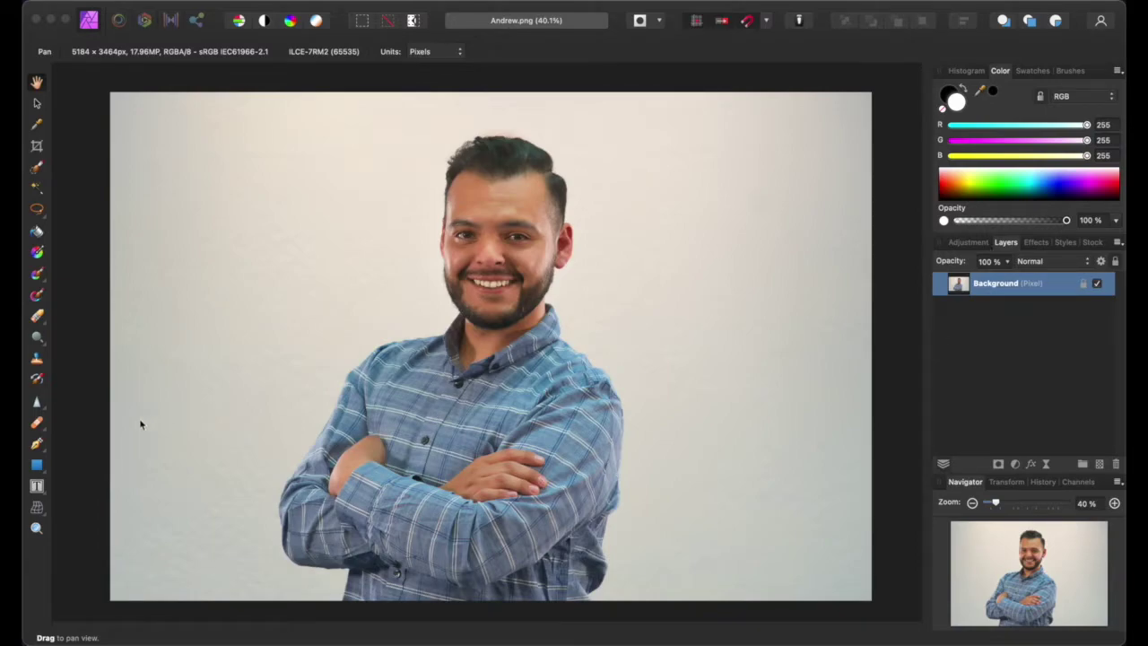
Remove the dark spot on the neck just below the beard using the Blemish Removal Tool at 19 px width
{"action": "left_click", "coordinate": [40, 429]}
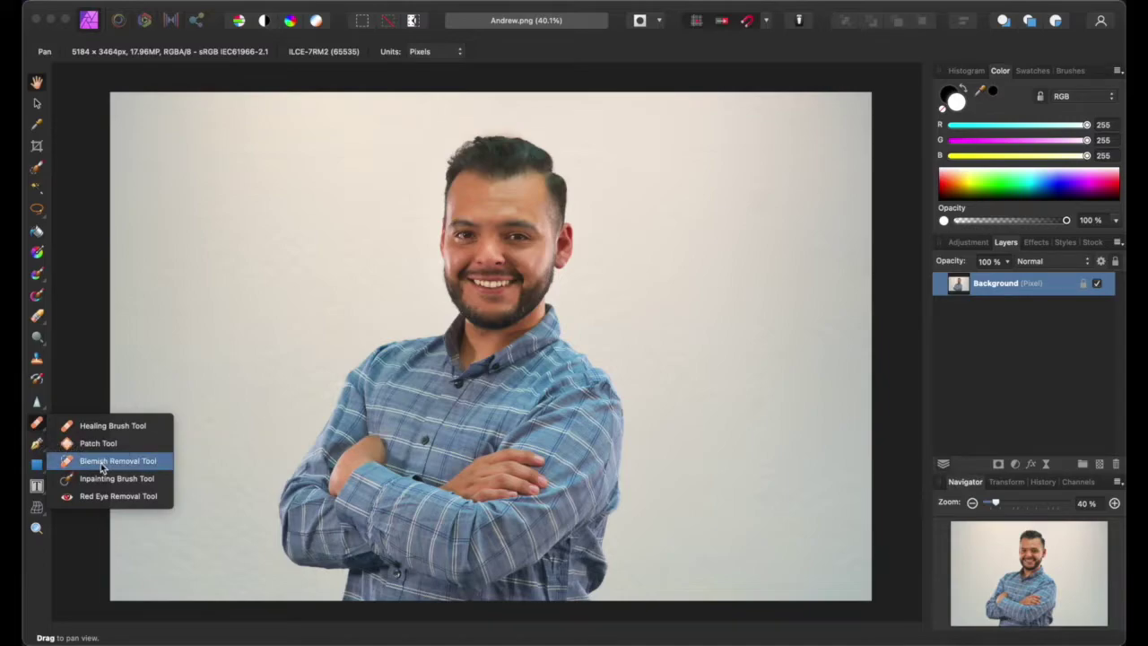
{"action": "left_click", "coordinate": [130, 464]}
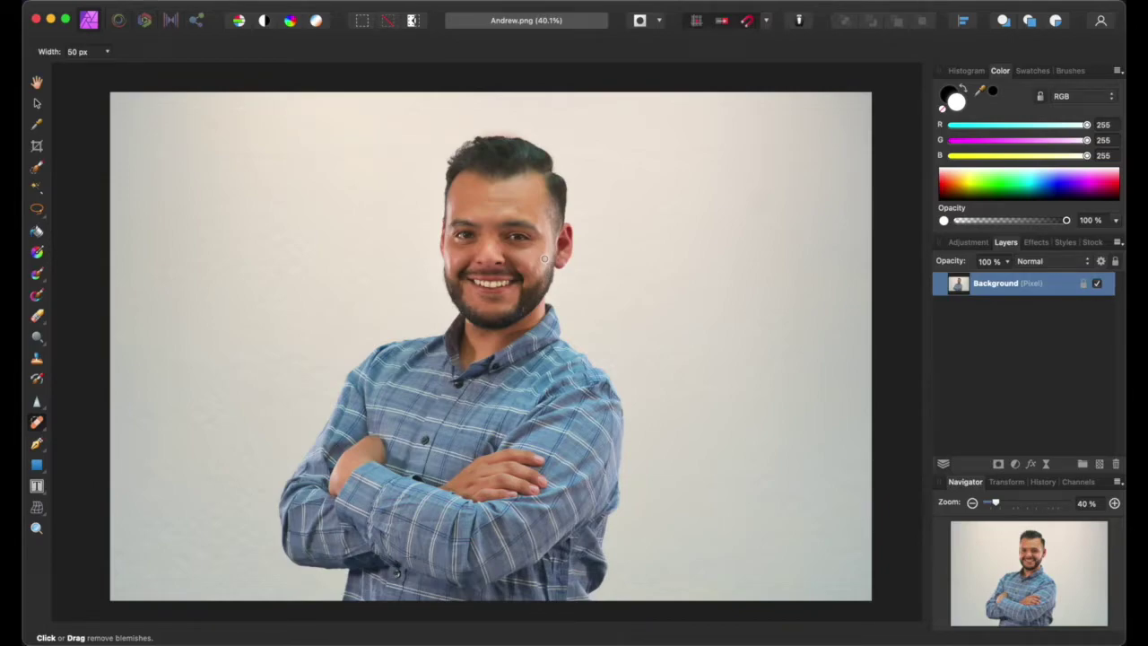
{"action": "scroll", "coordinate": [544, 259], "scroll_direction": "up", "scroll_amount": 10}
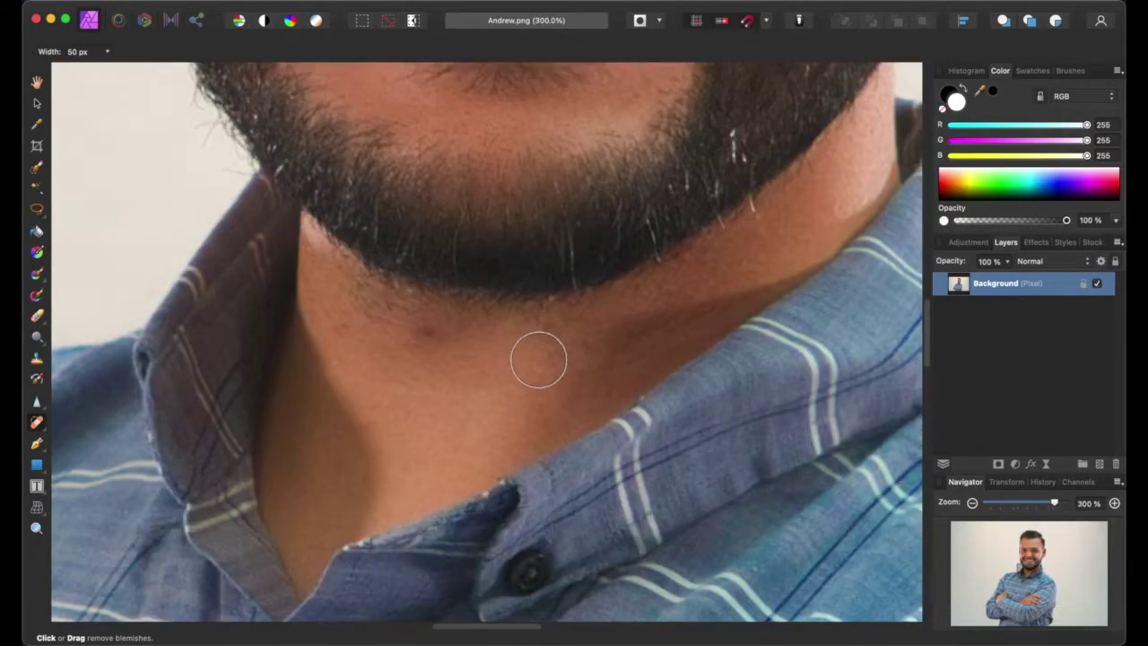
{"action": "scroll", "coordinate": [449, 403], "scroll_direction": "up", "scroll_amount": 15}
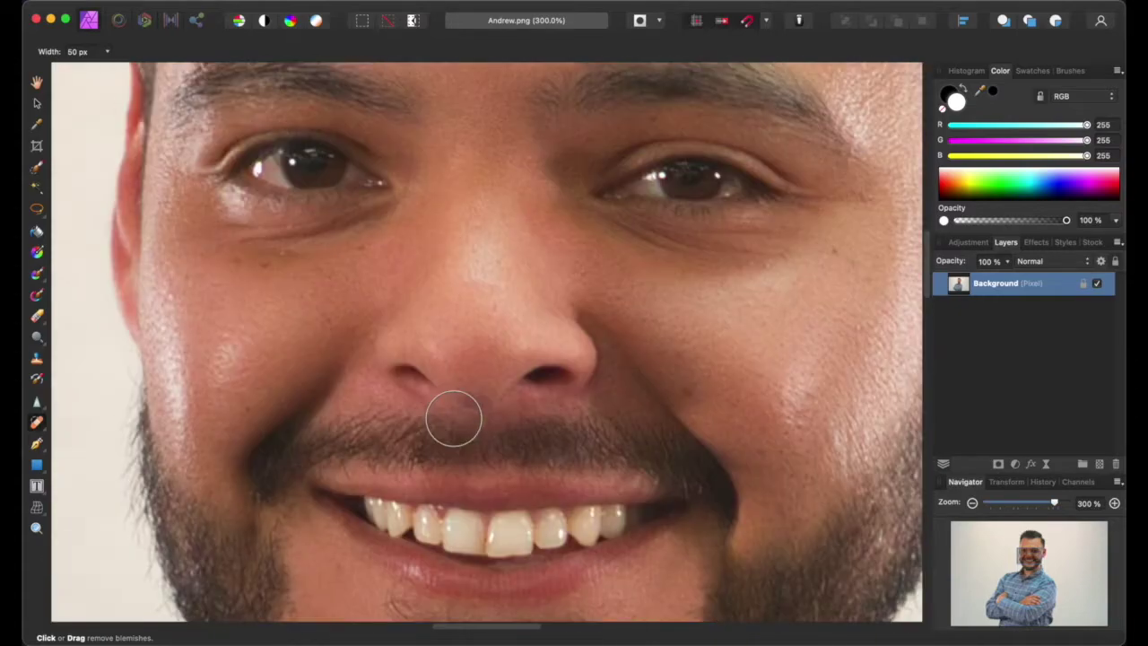
{"action": "scroll", "coordinate": [456, 423], "scroll_direction": "up", "scroll_amount": 3}
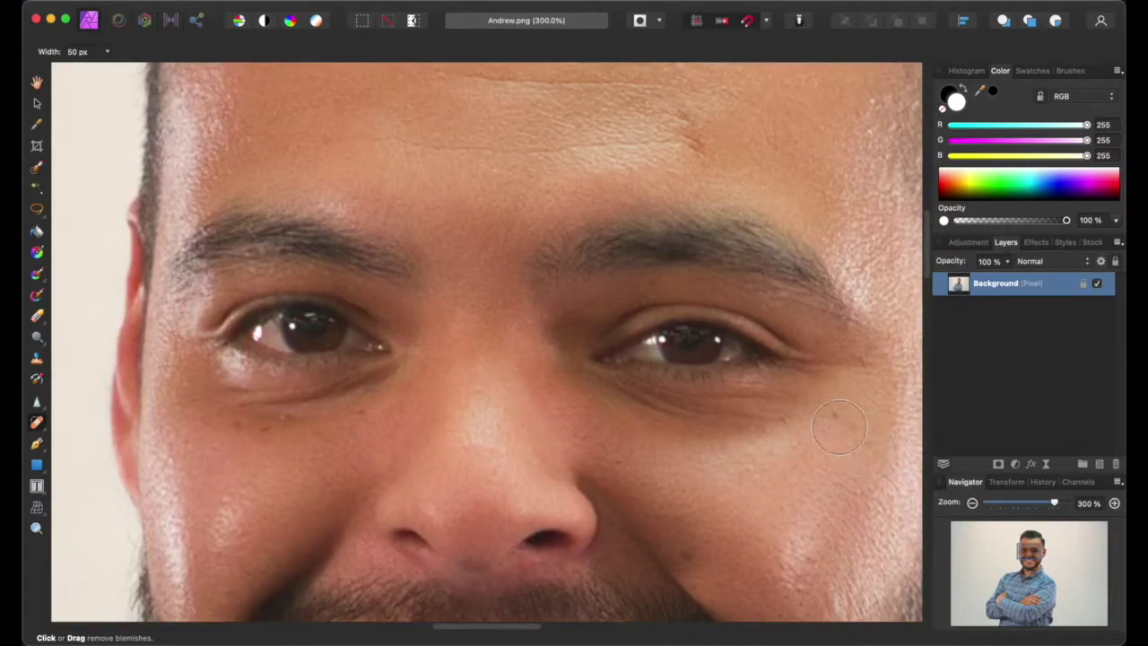
{"action": "scroll", "coordinate": [497, 410], "scroll_direction": "up", "scroll_amount": 10}
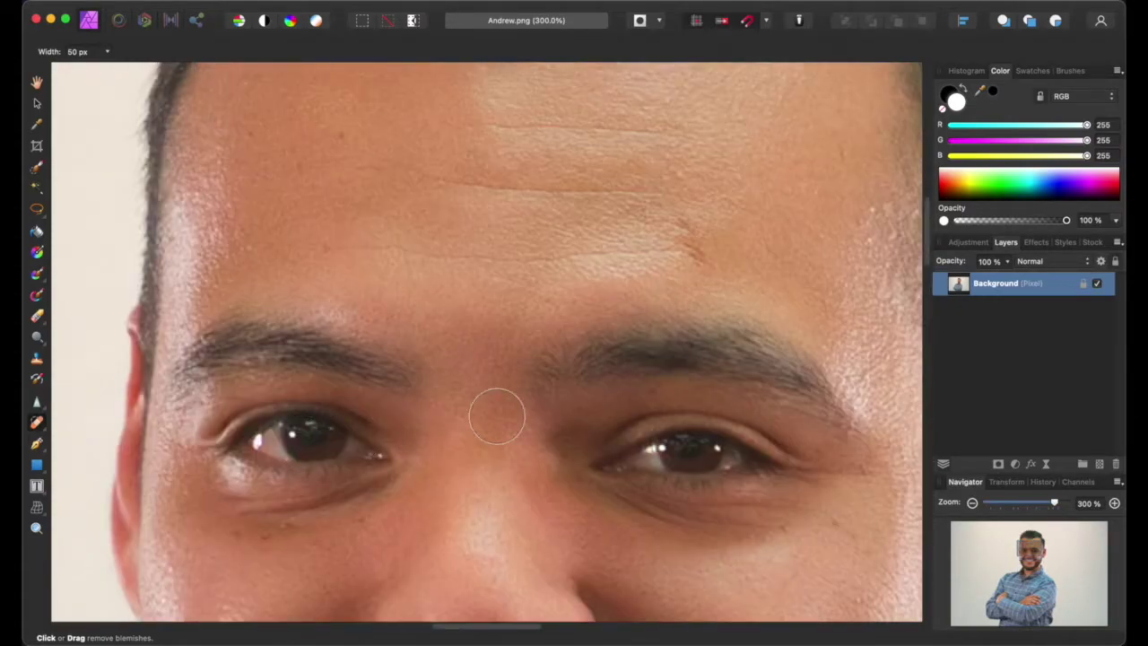
{"action": "scroll", "coordinate": [526, 297], "scroll_direction": "down", "scroll_amount": 20}
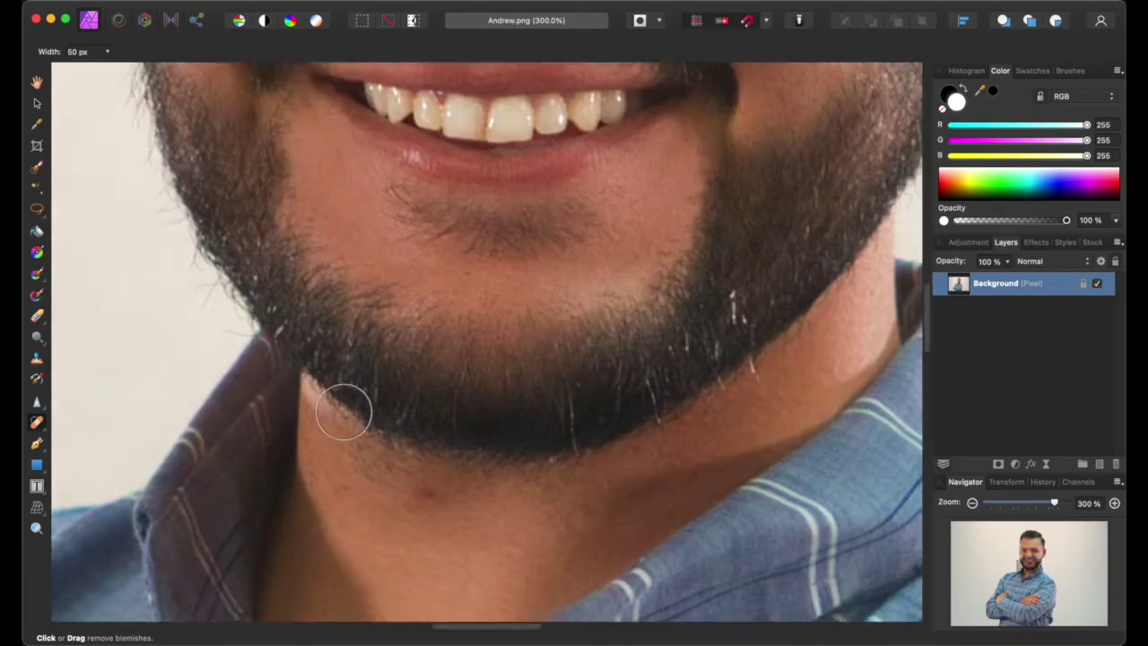
{"action": "key", "text": "super+equal"}
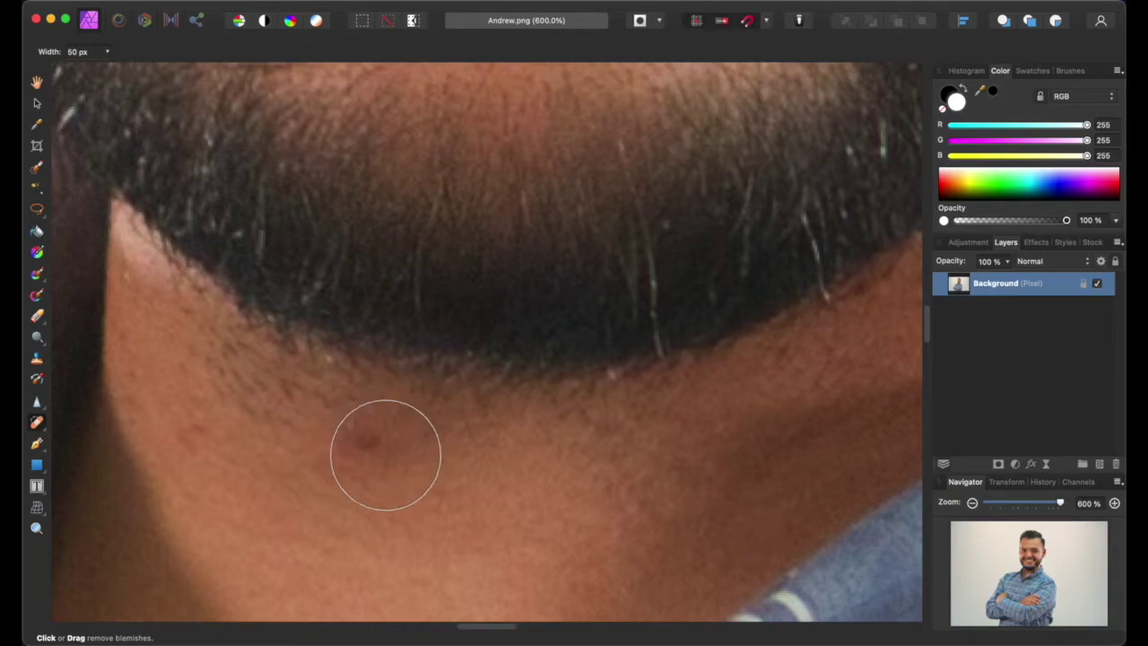
{"action": "left_click", "coordinate": [107, 51]}
{"action": "left_click_drag", "start_coordinate": [106, 69], "coordinate": [73, 72]}
{"action": "left_click", "coordinate": [490, 497]}
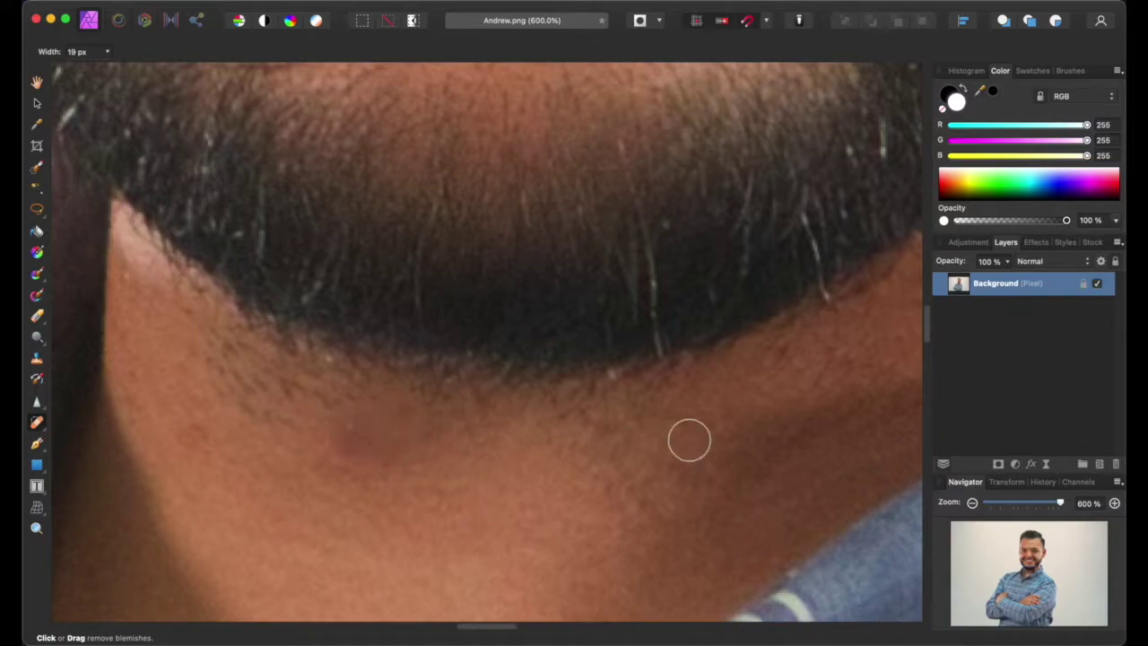
Remove the small blemishes on the chin between the lower lip and the beard
{"action": "scroll", "coordinate": [637, 425], "scroll_direction": "up", "scroll_amount": 10}
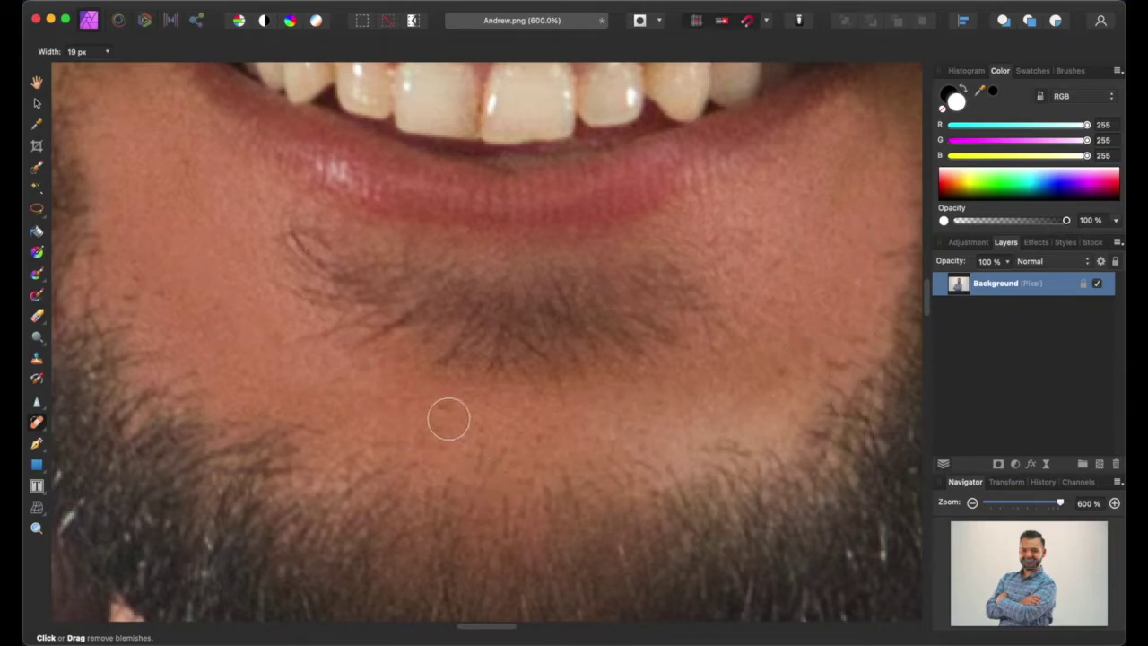
{"action": "left_click", "coordinate": [709, 408]}
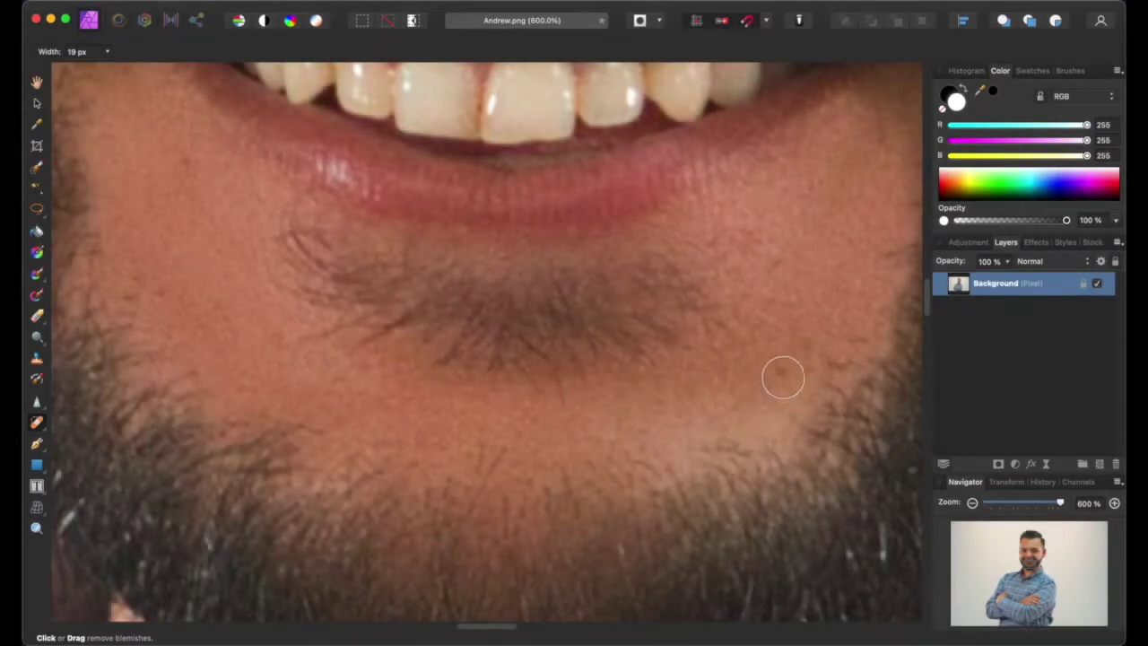
{"action": "left_click", "coordinate": [782, 352]}
Examine the chin, beard and neck up close for remaining blemishes
{"action": "key", "text": "super+equal"}
{"action": "scroll", "coordinate": [783, 350], "scroll_direction": "down", "scroll_amount": 3}
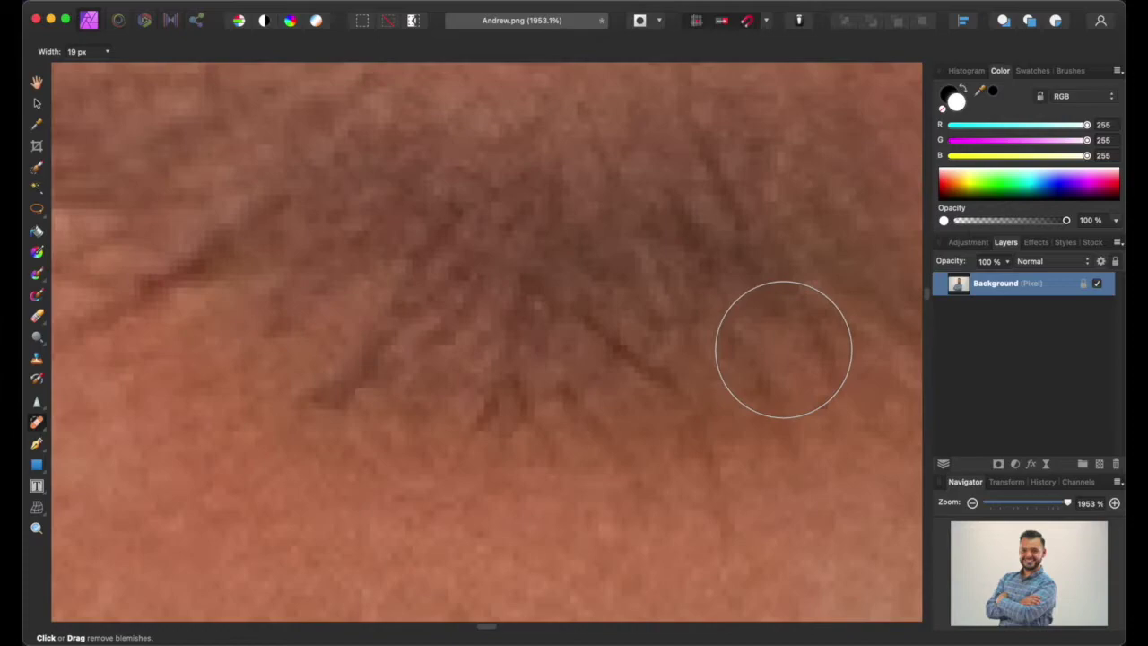
{"action": "scroll", "coordinate": [783, 350], "scroll_direction": "down", "scroll_amount": 1}
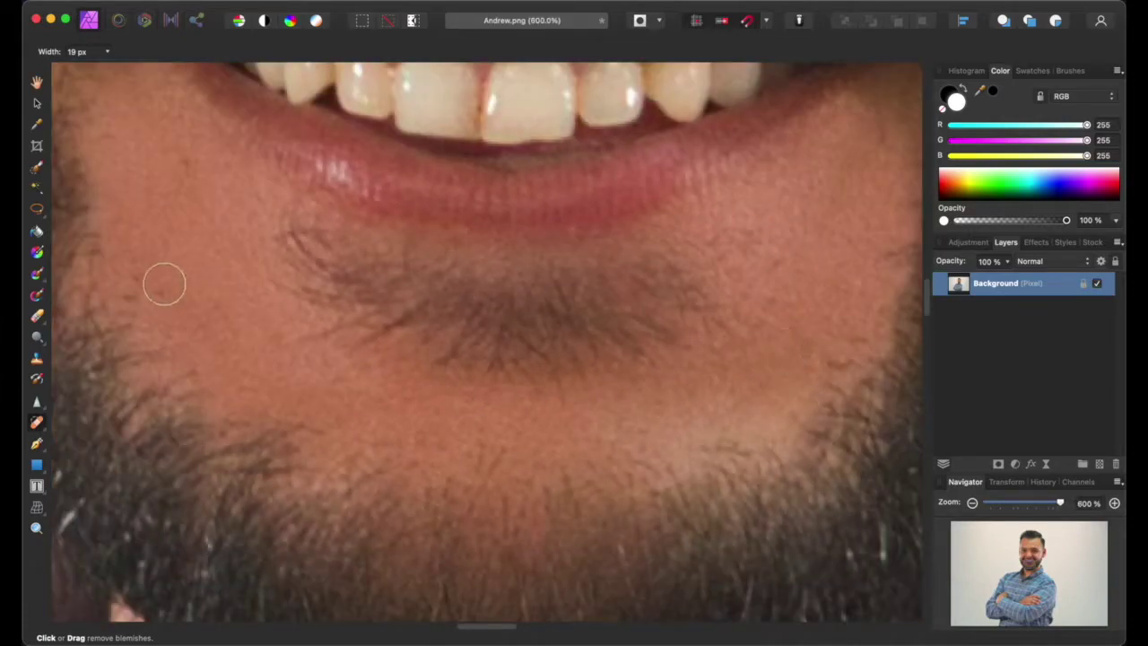
{"action": "scroll", "coordinate": [592, 300], "scroll_direction": "down", "scroll_amount": 10}
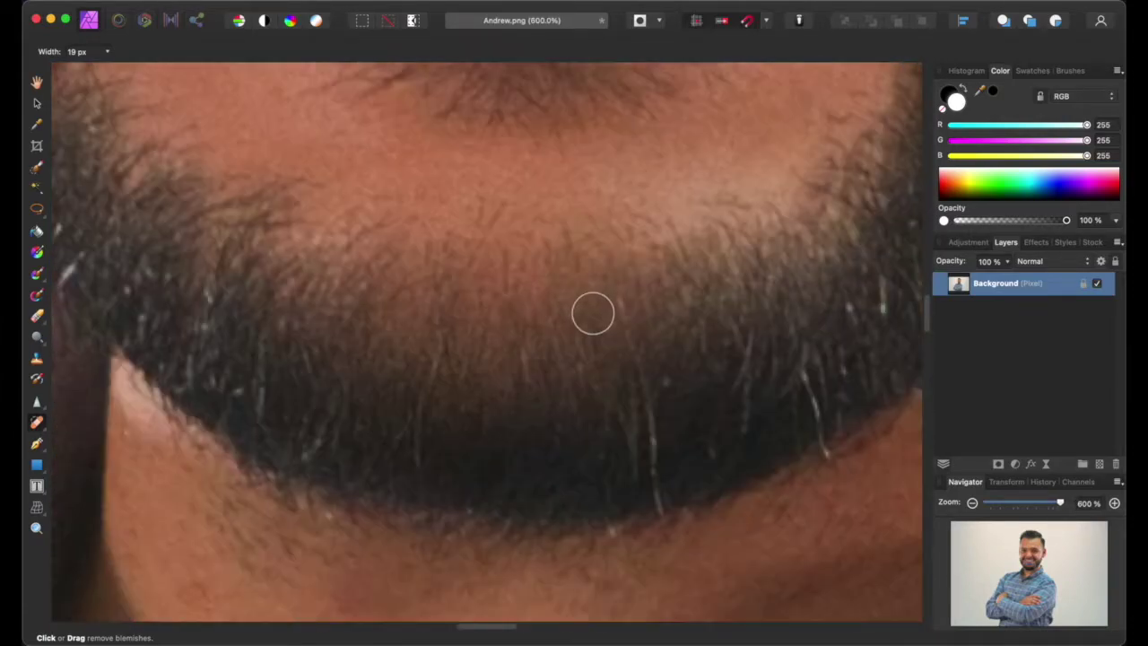
{"action": "scroll", "coordinate": [805, 295], "scroll_direction": "down", "scroll_amount": 10}
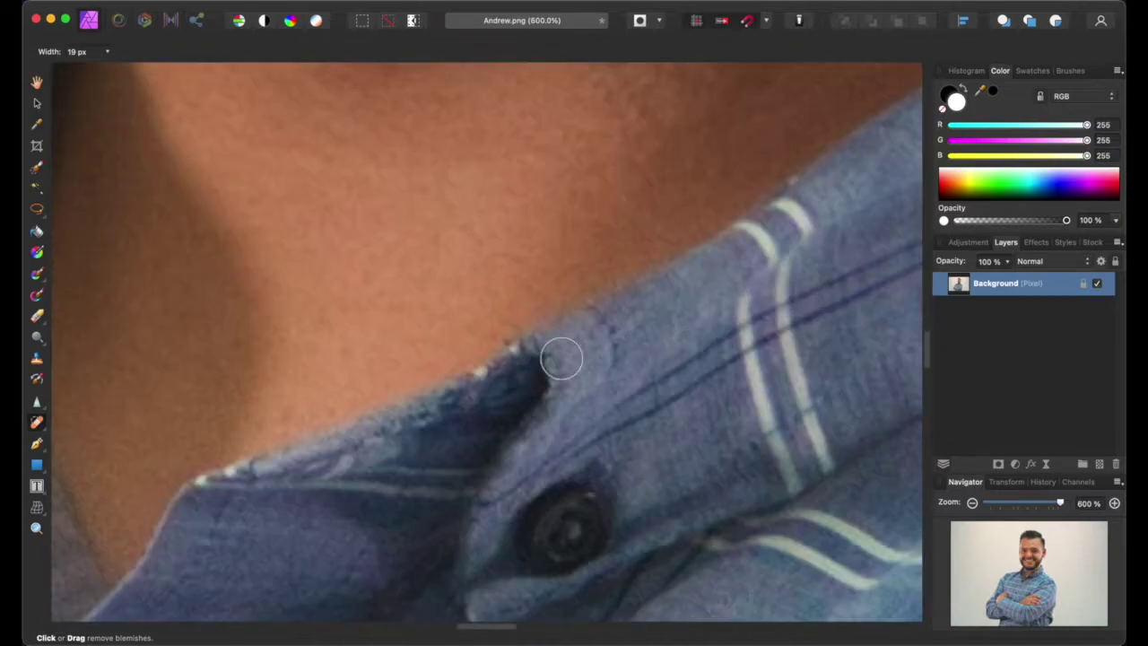
{"action": "scroll", "coordinate": [561, 358], "scroll_direction": "up", "scroll_amount": 6}
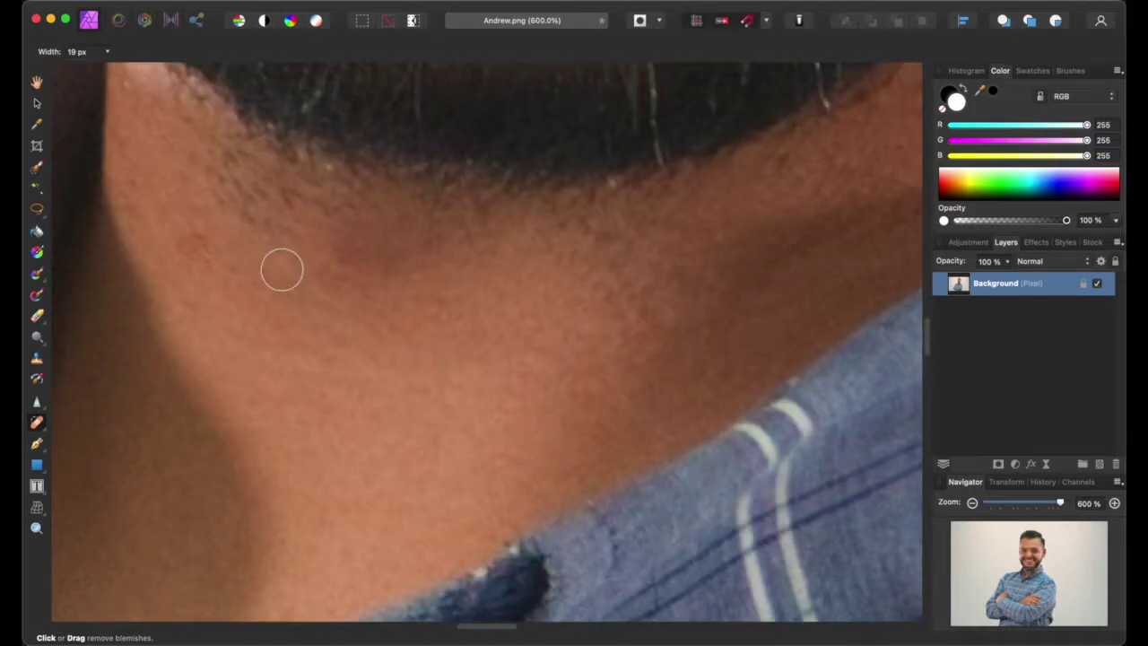
{"action": "scroll", "coordinate": [852, 330], "scroll_direction": "up", "scroll_amount": 4}
{"action": "scroll", "coordinate": [879, 346], "scroll_direction": "down", "scroll_amount": 1}
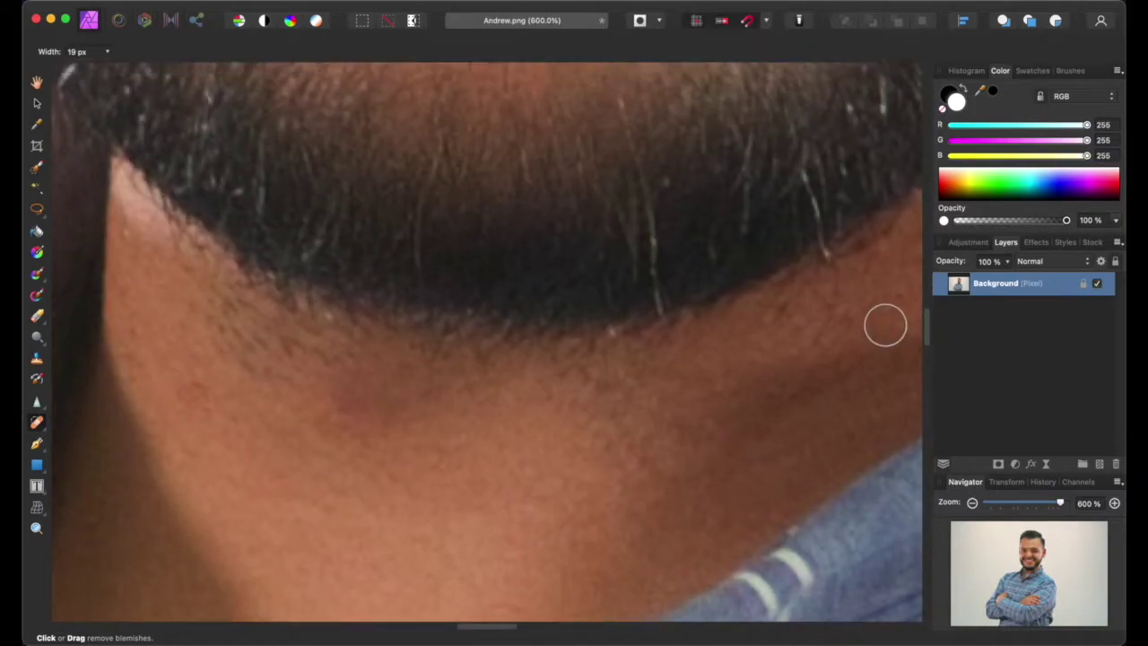
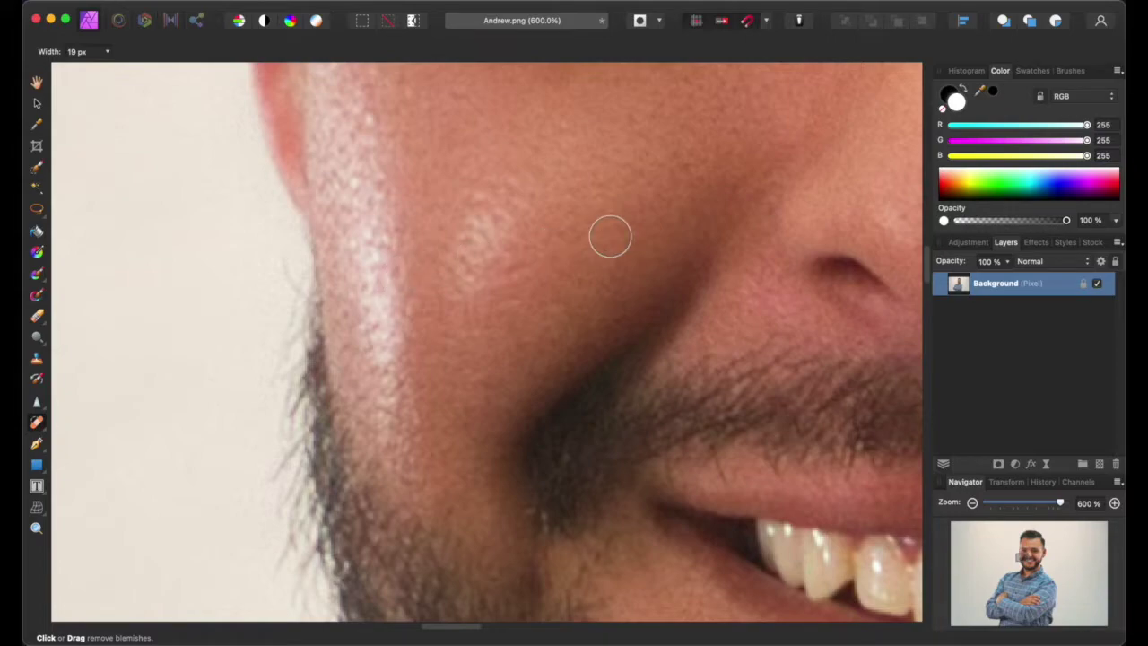
Remove the horizontal creases and the reddish mark on the forehead above the eyebrow with the Blemish Removal Tool
{"action": "scroll", "coordinate": [538, 296], "scroll_direction": "down", "scroll_amount": 3}
{"action": "scroll", "coordinate": [512, 323], "scroll_direction": "up", "scroll_amount": 6}
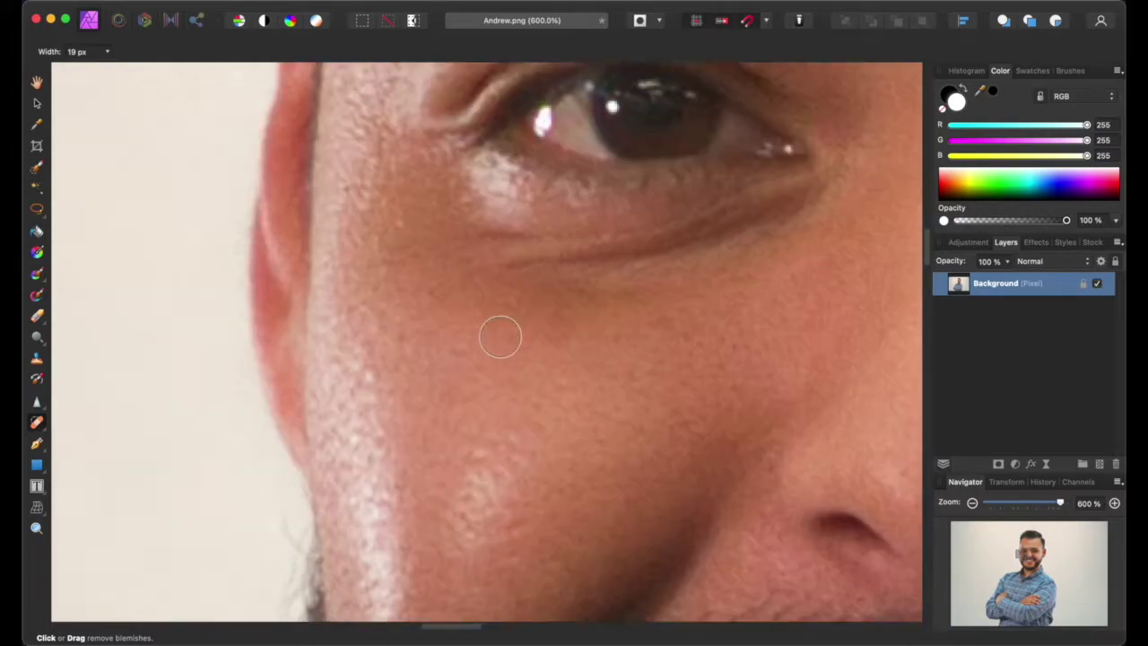
{"action": "scroll", "coordinate": [500, 337], "scroll_direction": "up", "scroll_amount": 3}
{"action": "scroll", "coordinate": [394, 467], "scroll_direction": "down", "scroll_amount": 1}
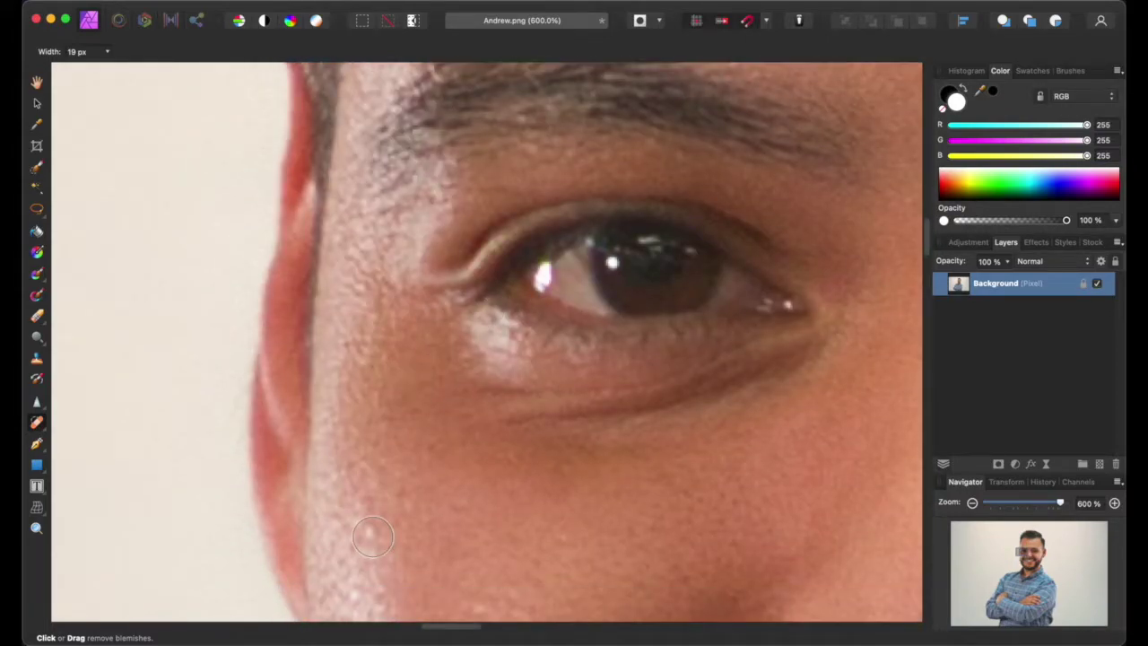
{"action": "scroll", "coordinate": [515, 530], "scroll_direction": "up", "scroll_amount": 6}
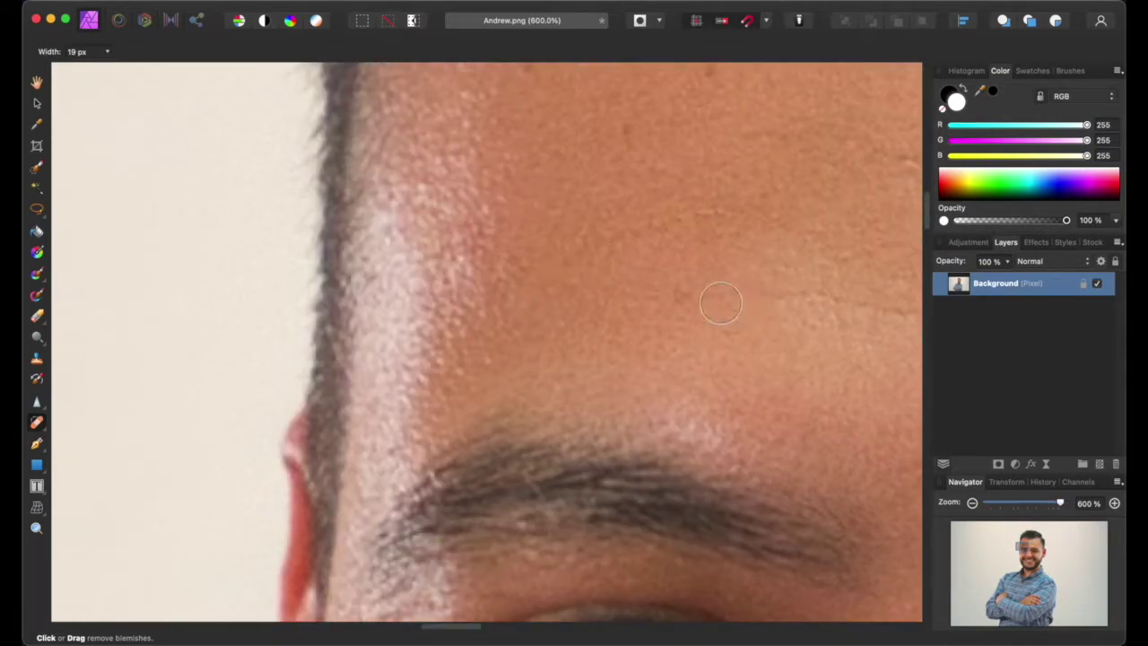
{"action": "scroll", "coordinate": [661, 325], "scroll_direction": "up", "scroll_amount": 3}
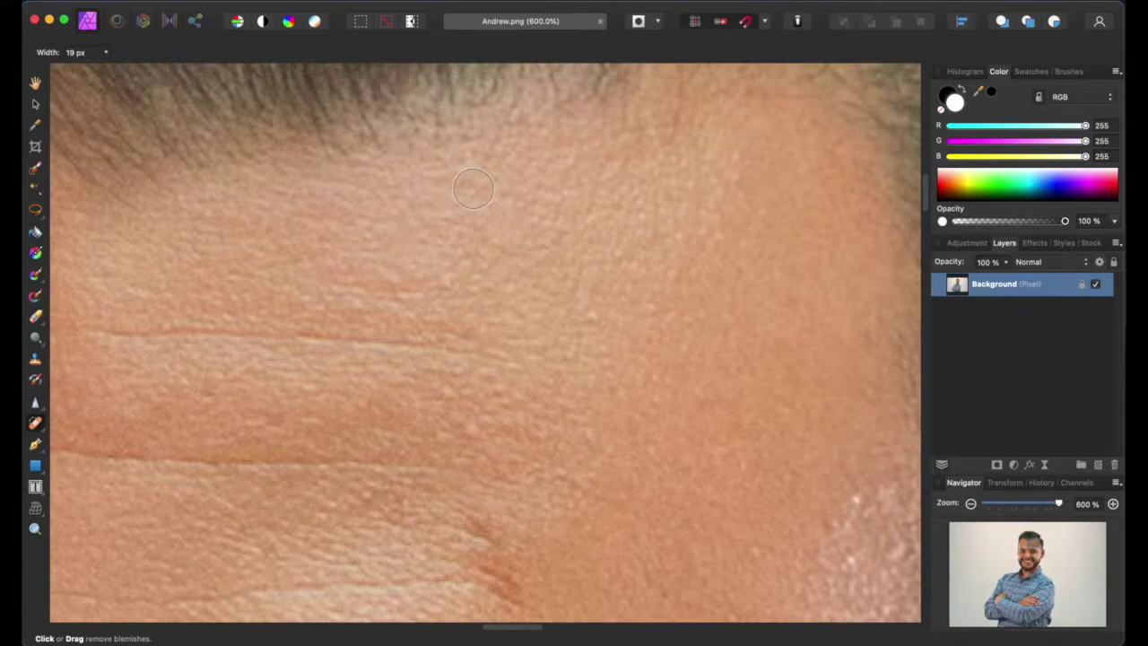
{"action": "scroll", "coordinate": [227, 222], "scroll_direction": "down", "scroll_amount": 2}
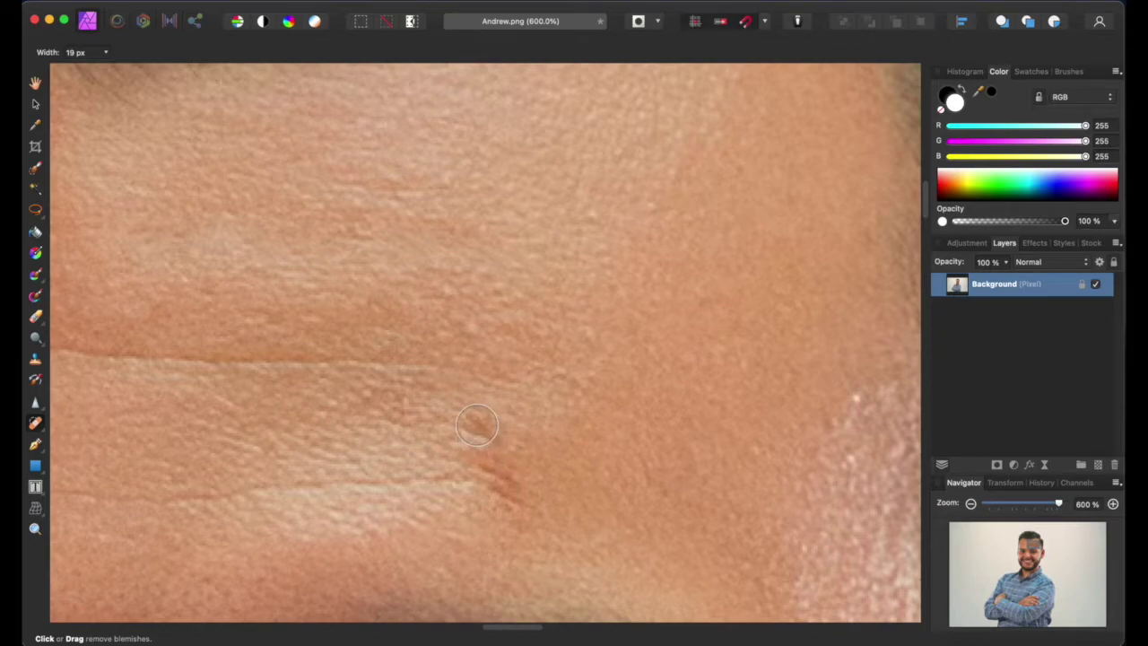
{"action": "left_click", "coordinate": [501, 446]}
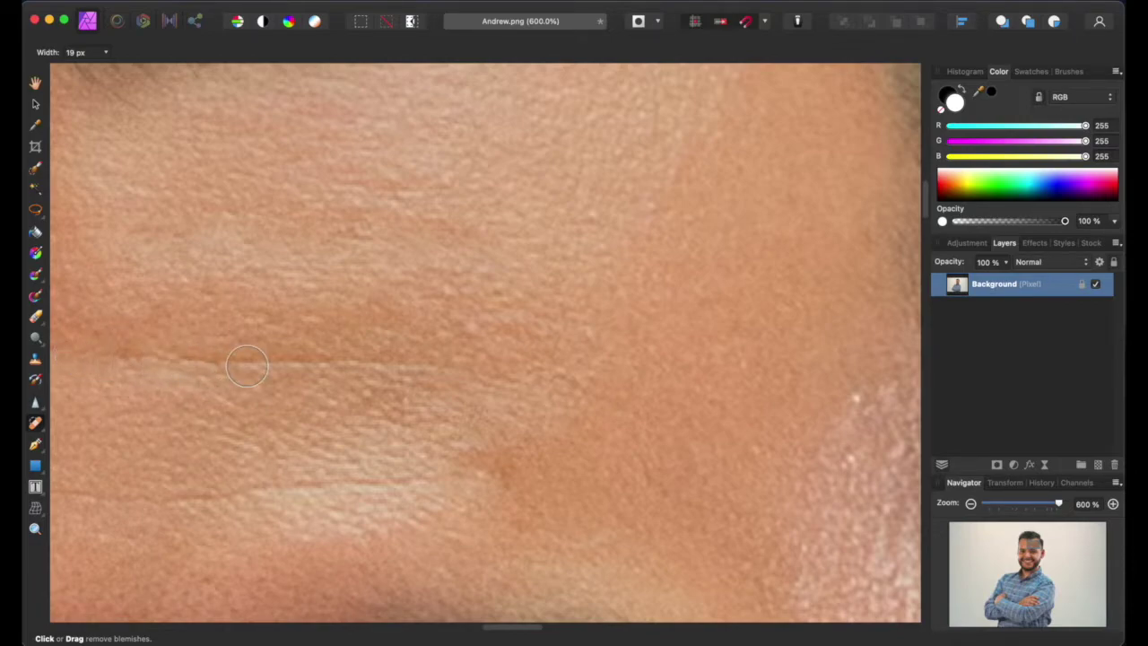
{"action": "left_click_drag", "start_coordinate": [276, 364], "coordinate": [348, 366]}
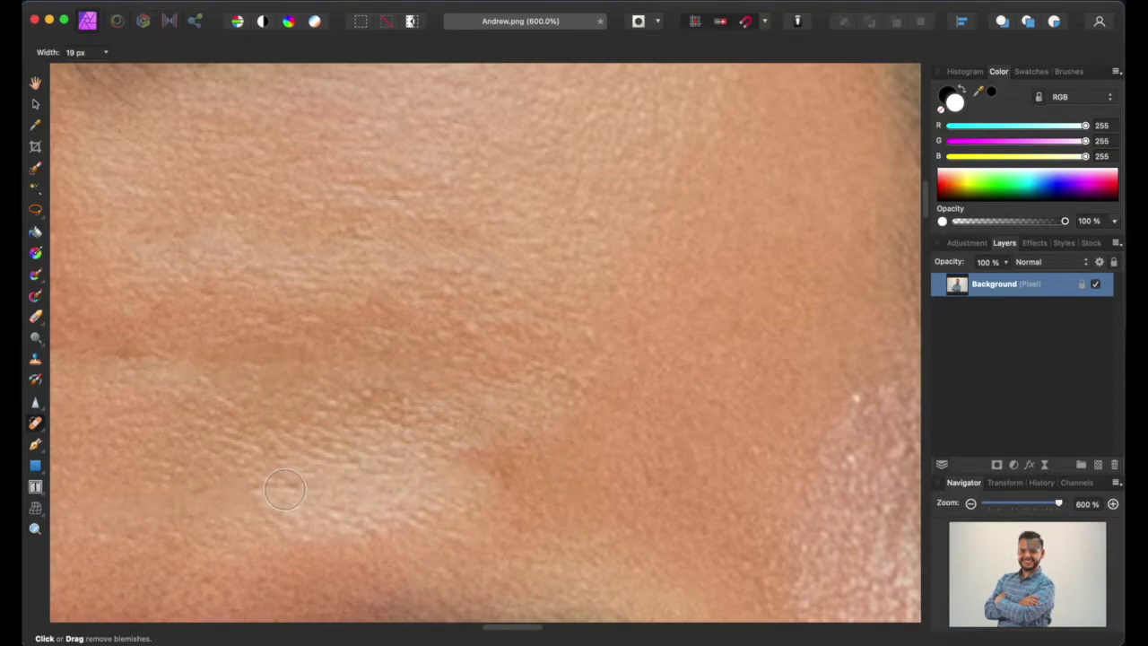
Examine the forehead, eyes, cheeks and then the whole portrait for remaining skin defects
{"action": "scroll", "coordinate": [492, 619], "scroll_direction": "right", "scroll_amount": 3}
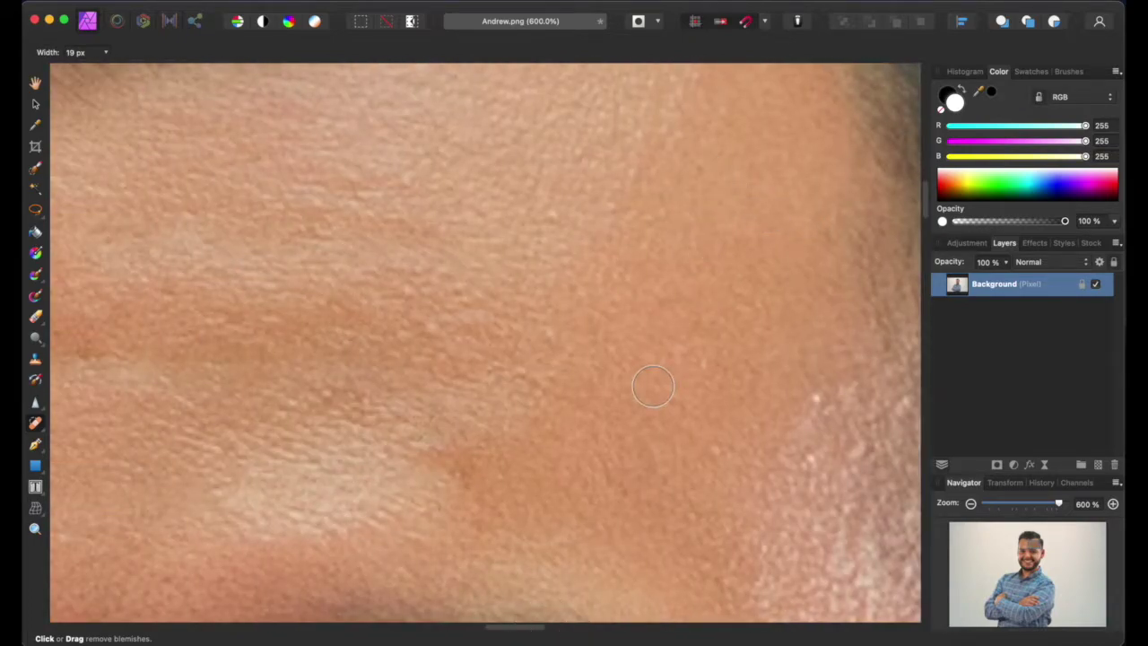
{"action": "scroll", "coordinate": [653, 387], "scroll_direction": "down", "scroll_amount": 10}
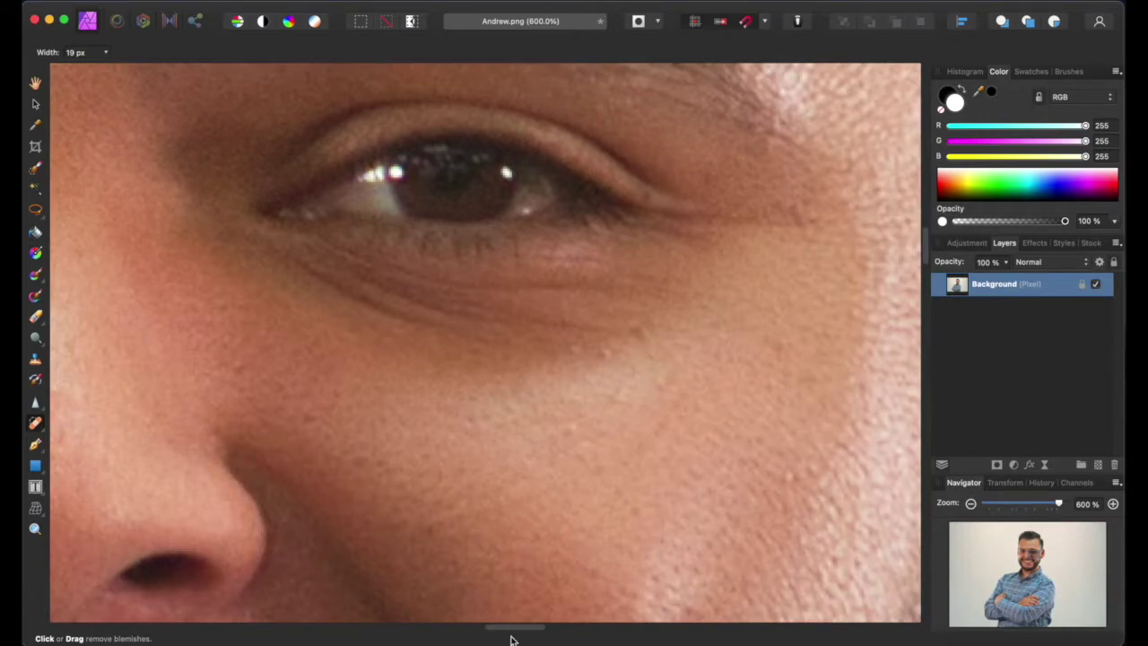
{"action": "scroll", "coordinate": [487, 351], "scroll_direction": "down", "scroll_amount": 8}
{"action": "scroll", "coordinate": [685, 371], "scroll_direction": "left", "scroll_amount": 5}
{"action": "scroll", "coordinate": [756, 308], "scroll_direction": "down", "scroll_amount": 5}
{"action": "scroll", "coordinate": [756, 308], "scroll_direction": "down", "scroll_amount": 3}
{"action": "scroll", "coordinate": [798, 266], "scroll_direction": "up", "scroll_amount": 10}
{"action": "scroll", "coordinate": [522, 216], "scroll_direction": "up", "scroll_amount": 10}
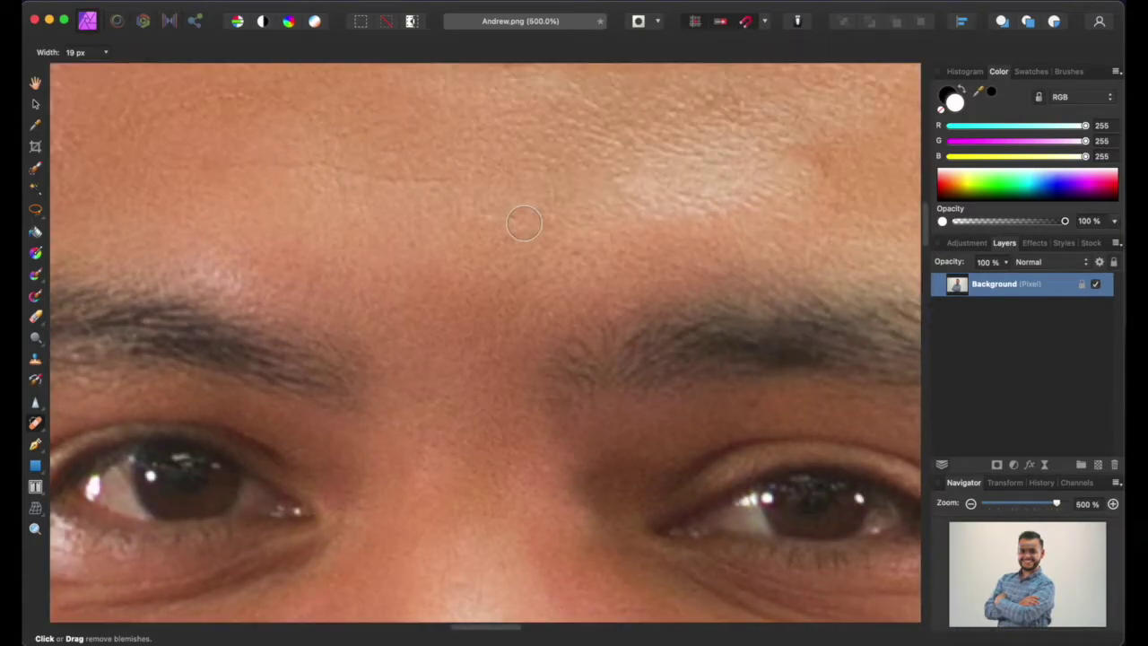
{"action": "scroll", "coordinate": [448, 197], "scroll_direction": "up", "scroll_amount": 3}
{"action": "scroll", "coordinate": [275, 424], "scroll_direction": "up", "scroll_amount": 4}
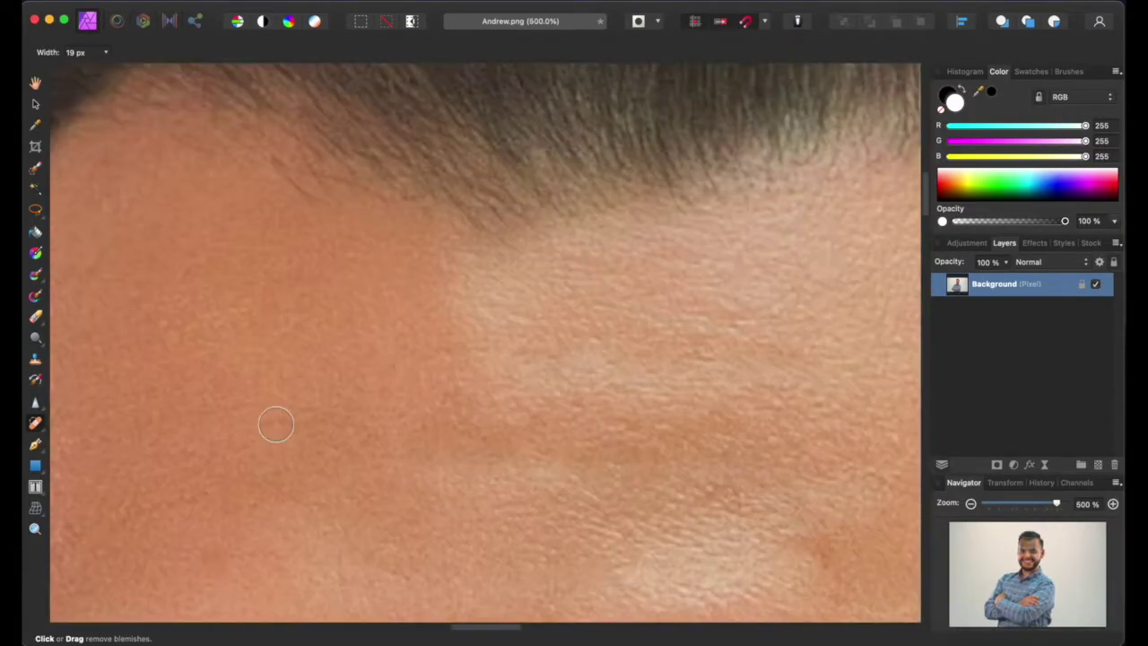
{"action": "scroll", "coordinate": [767, 312], "scroll_direction": "down", "scroll_amount": 10}
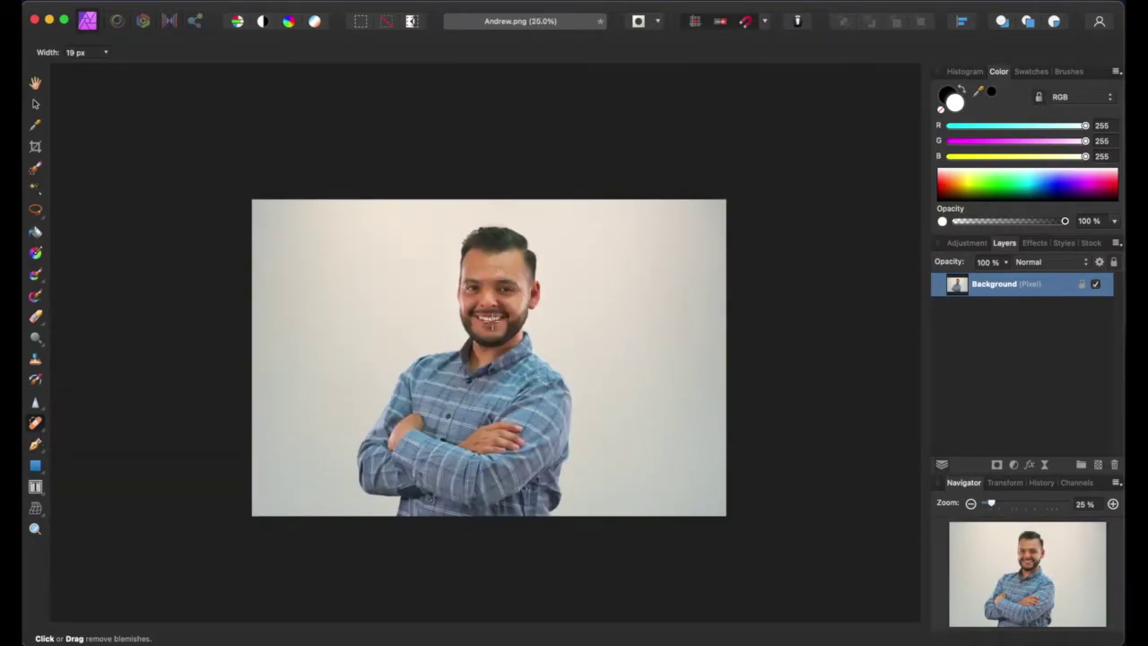
Switch to the Healing Brush Tool for the neck area below the beard and set its width to 19 px
{"action": "left_click", "coordinate": [40, 434]}
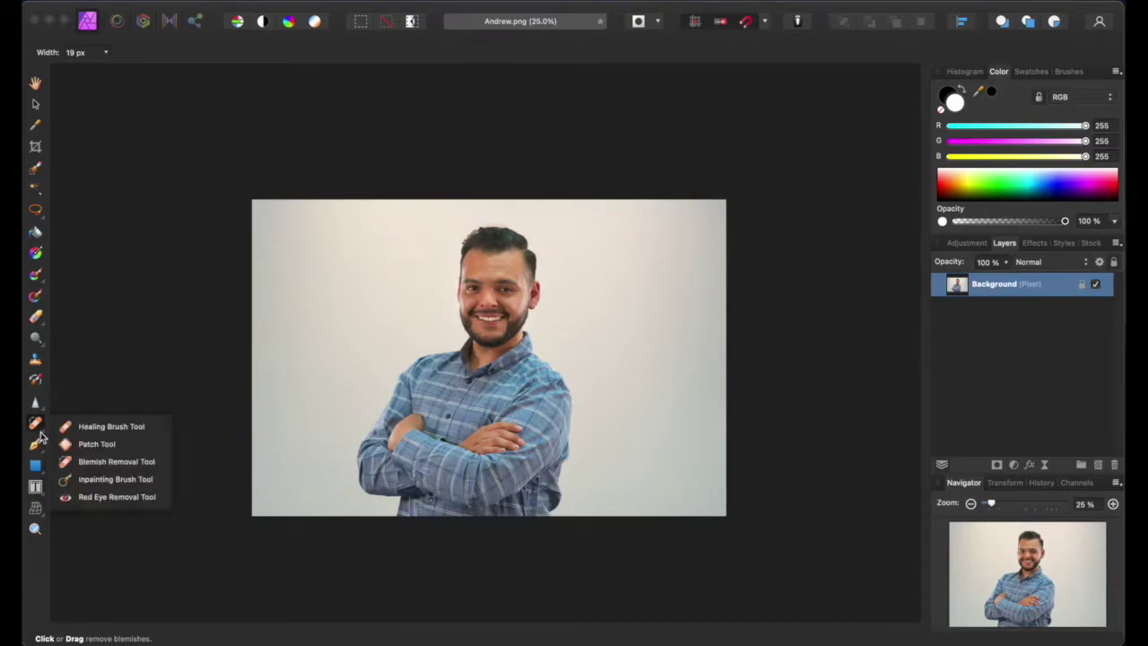
{"action": "left_click", "coordinate": [100, 429]}
{"action": "scroll", "coordinate": [552, 318], "scroll_direction": "up", "scroll_amount": 10}
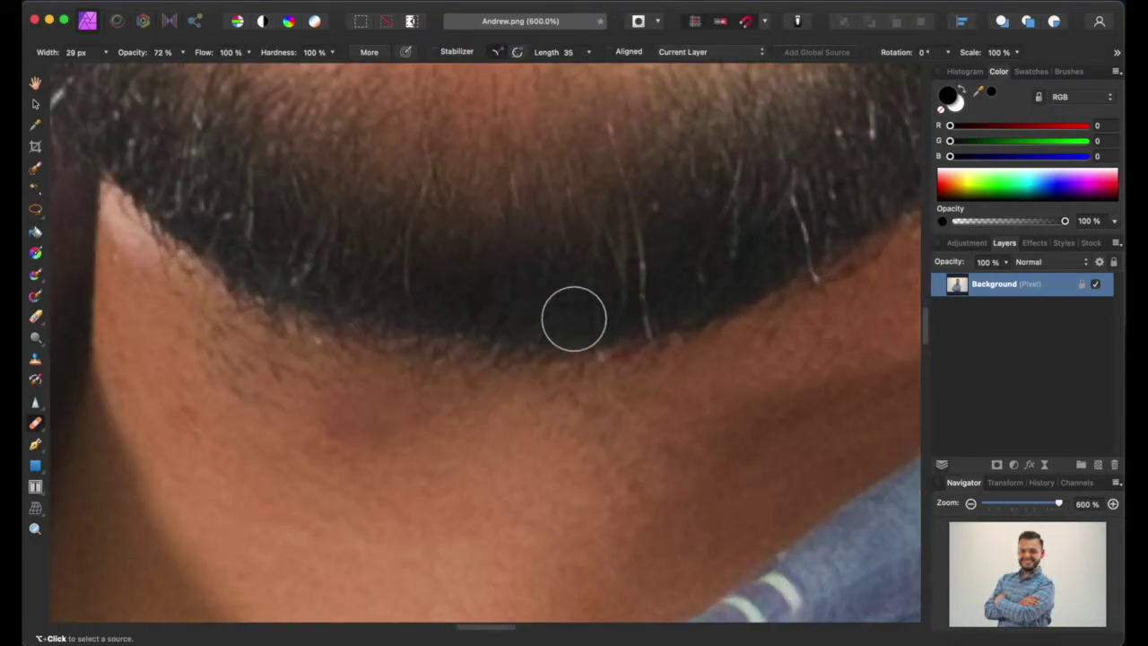
{"action": "scroll", "coordinate": [574, 321], "scroll_direction": "down", "scroll_amount": 2}
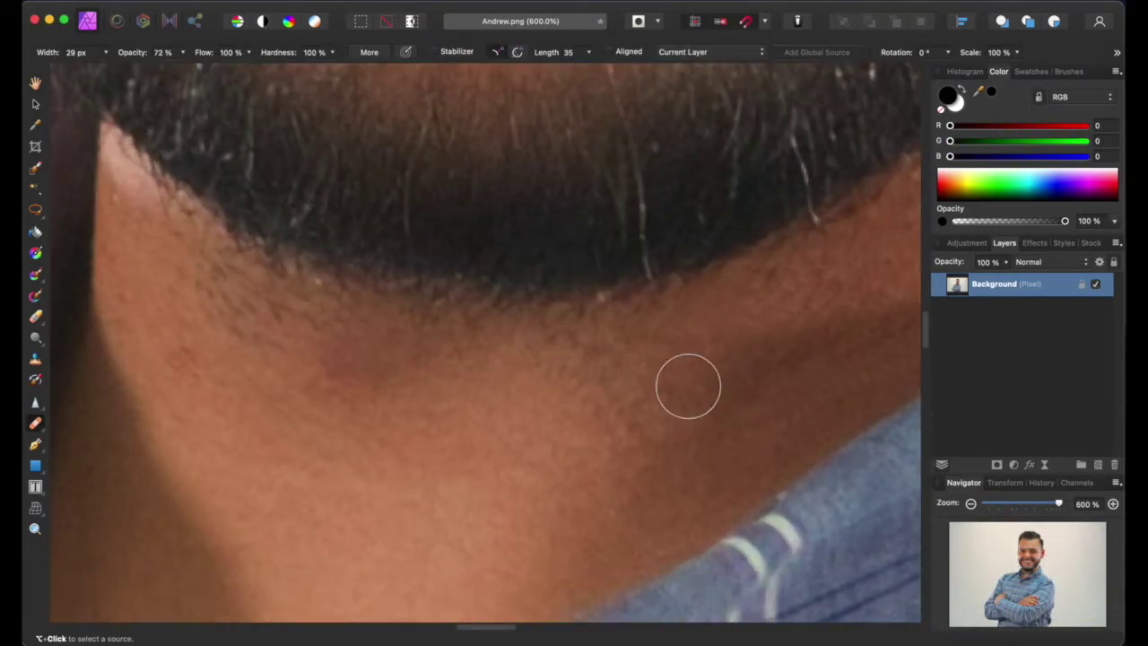
{"action": "left_click", "coordinate": [106, 53]}
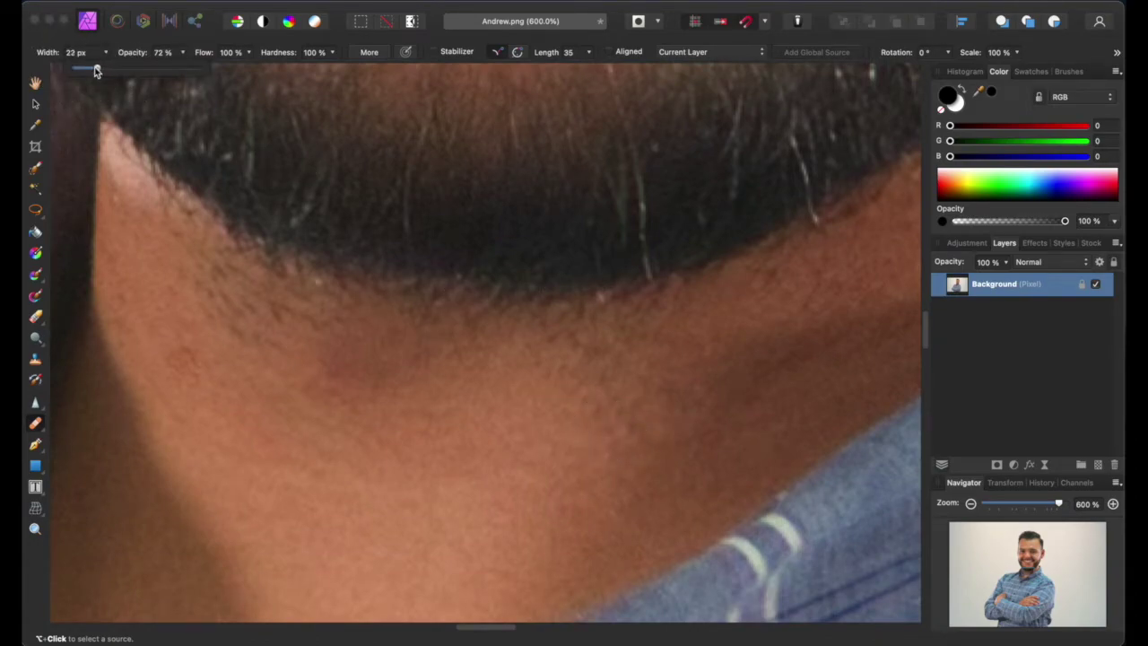
{"action": "left_click", "coordinate": [487, 627]}
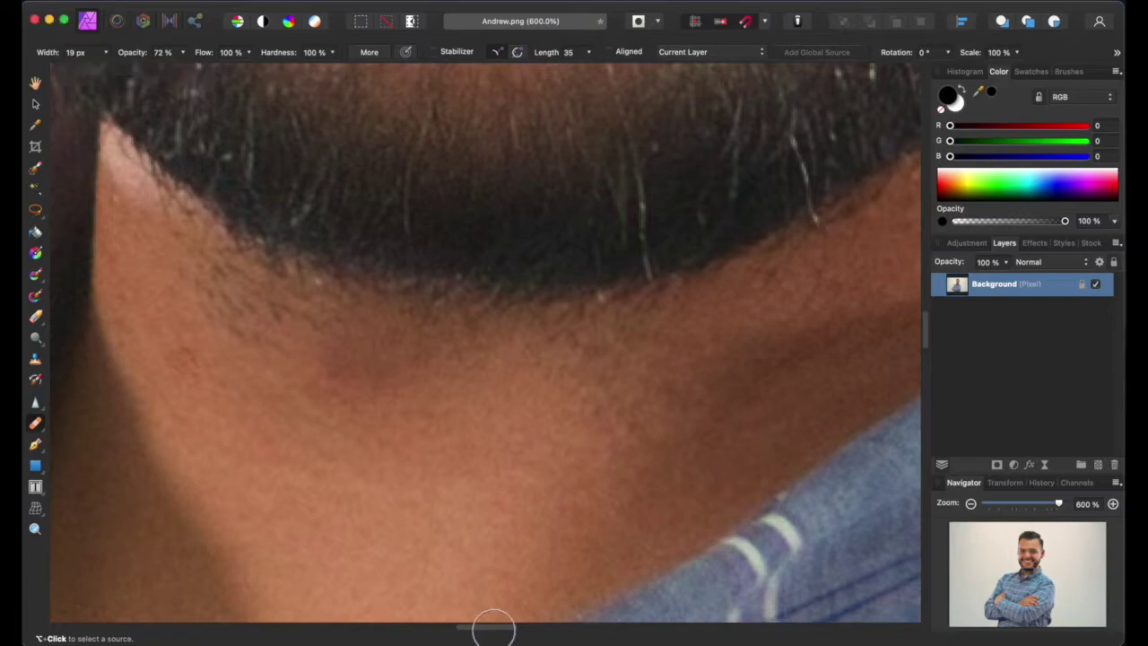
Sample clean neck skin and heal the stubble and rough texture between the beard and the shirt collar on the image's right
{"action": "left_click_drag", "start_coordinate": [487, 627], "coordinate": [520, 622]}
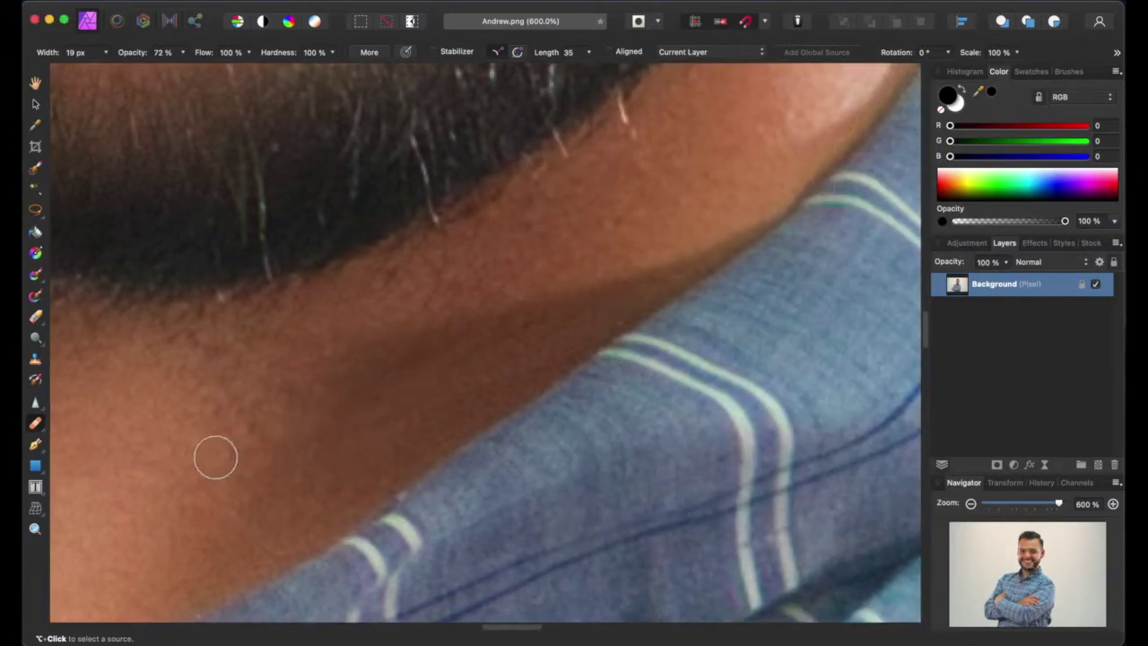
{"action": "left_click", "coordinate": [169, 451], "text": "alt"}
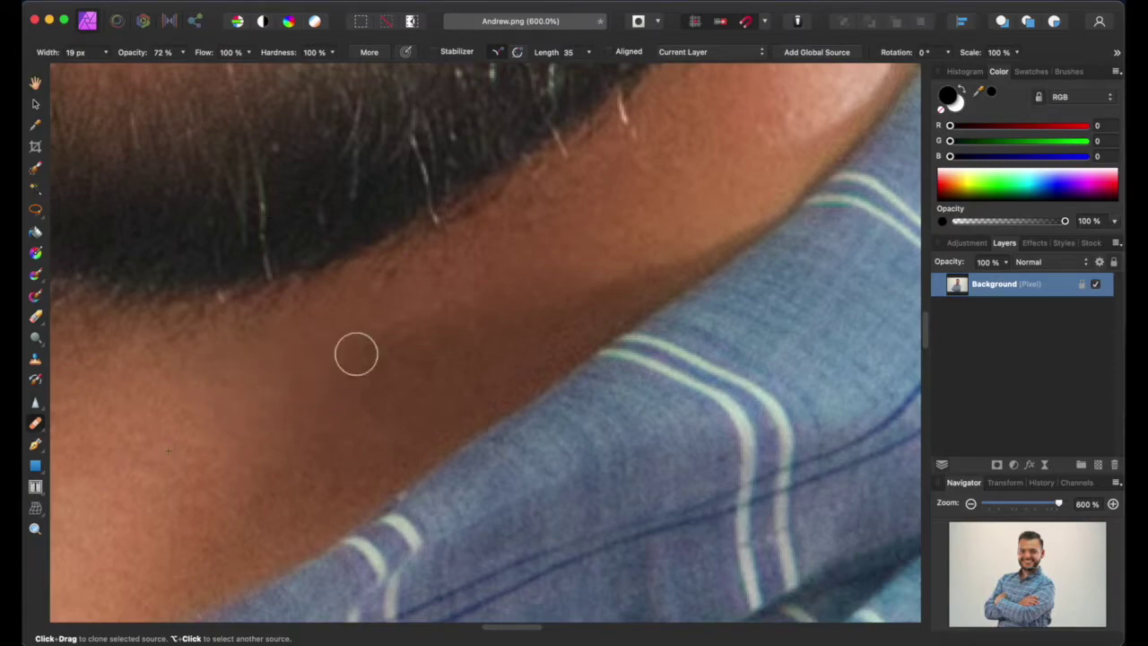
{"action": "left_click_drag", "start_coordinate": [430, 301], "coordinate": [388, 338]}
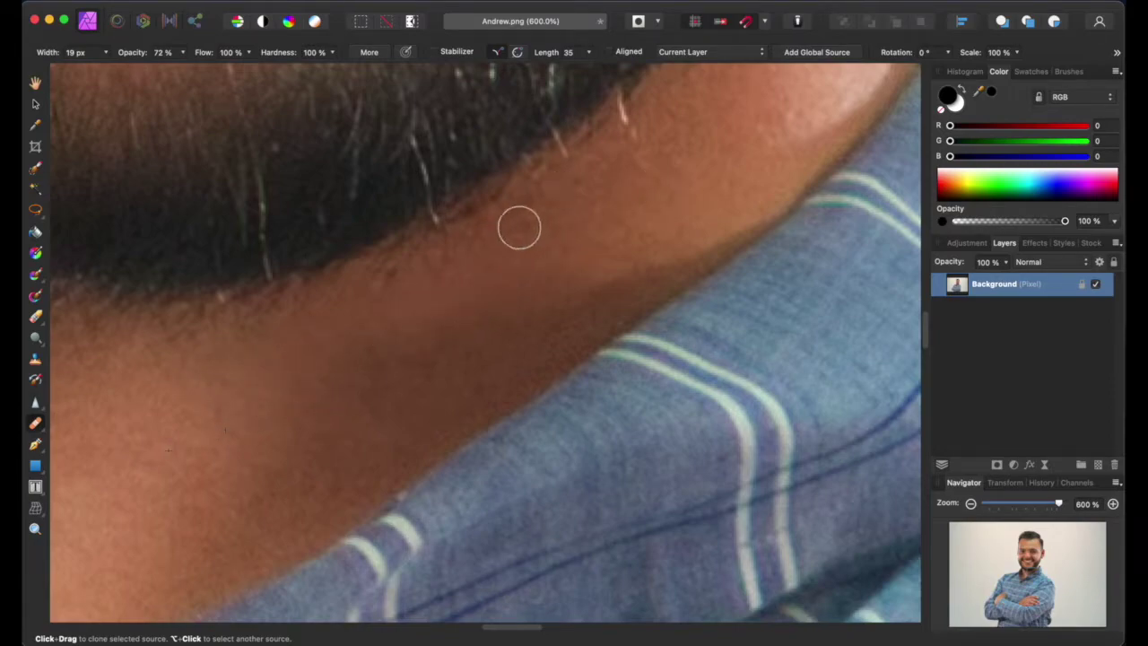
{"action": "scroll", "coordinate": [735, 219], "scroll_direction": "up", "scroll_amount": 3}
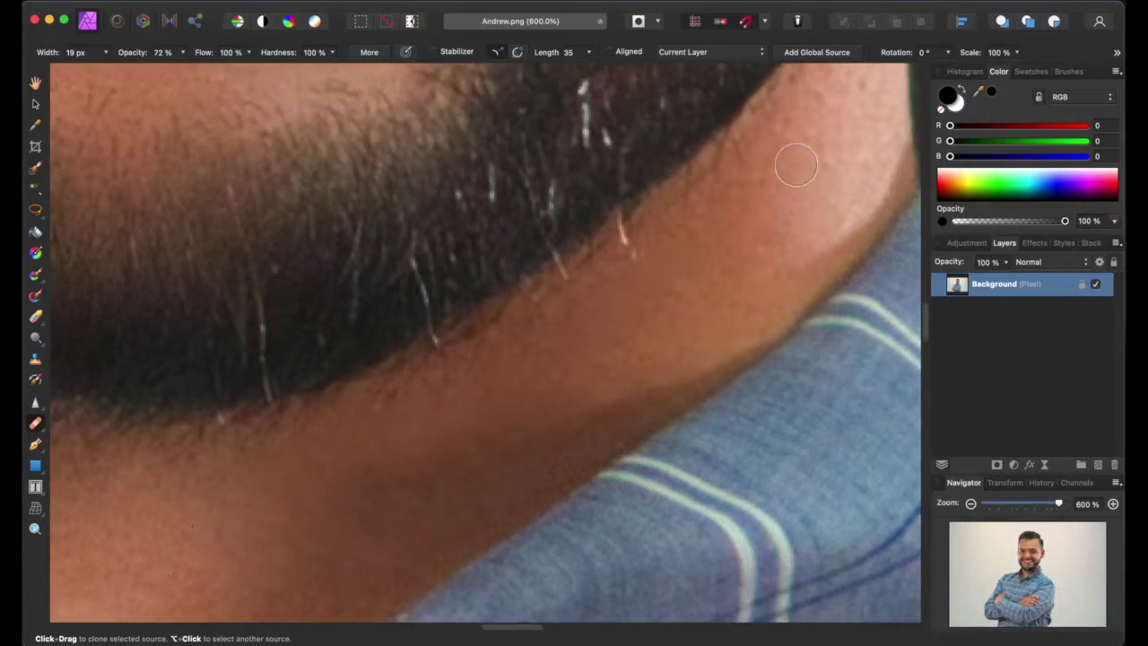
{"action": "mouse_move", "coordinate": [806, 247]}
{"action": "left_mouse_down"}
{"action": "mouse_move", "coordinate": [854, 189]}
{"action": "mouse_move", "coordinate": [836, 234]}
{"action": "mouse_move", "coordinate": [880, 178]}
{"action": "mouse_move", "coordinate": [845, 158]}
{"action": "left_mouse_up"}
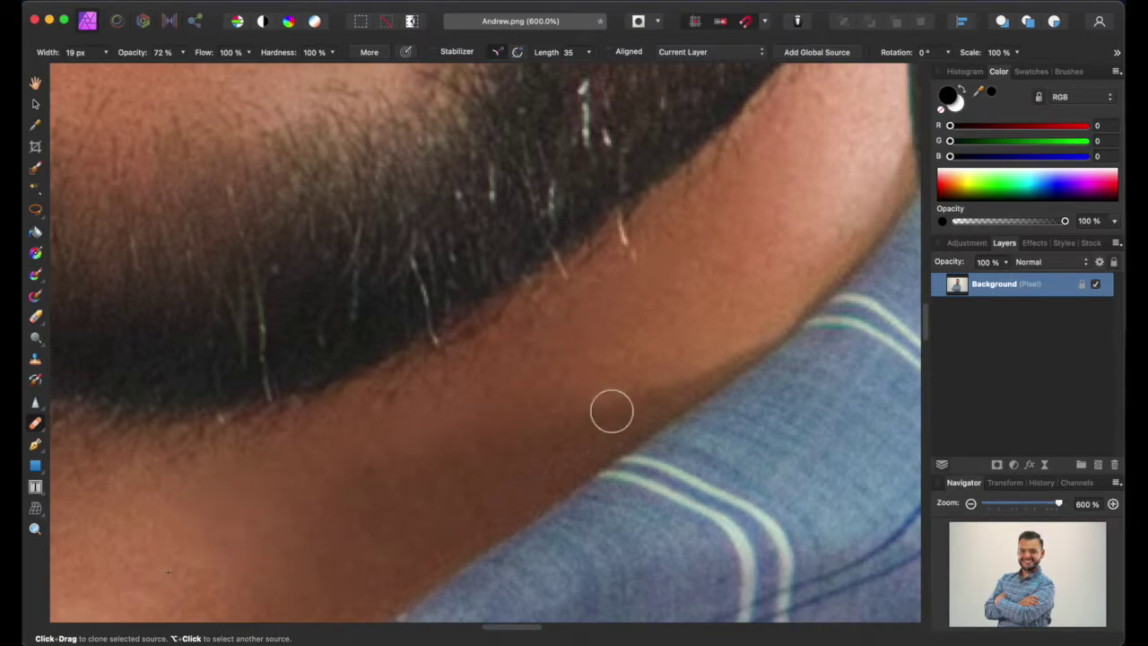
Heal the stubble and blotches on the left part of the neck just below the beard line
{"action": "scroll", "coordinate": [607, 408], "scroll_direction": "down", "scroll_amount": 10}
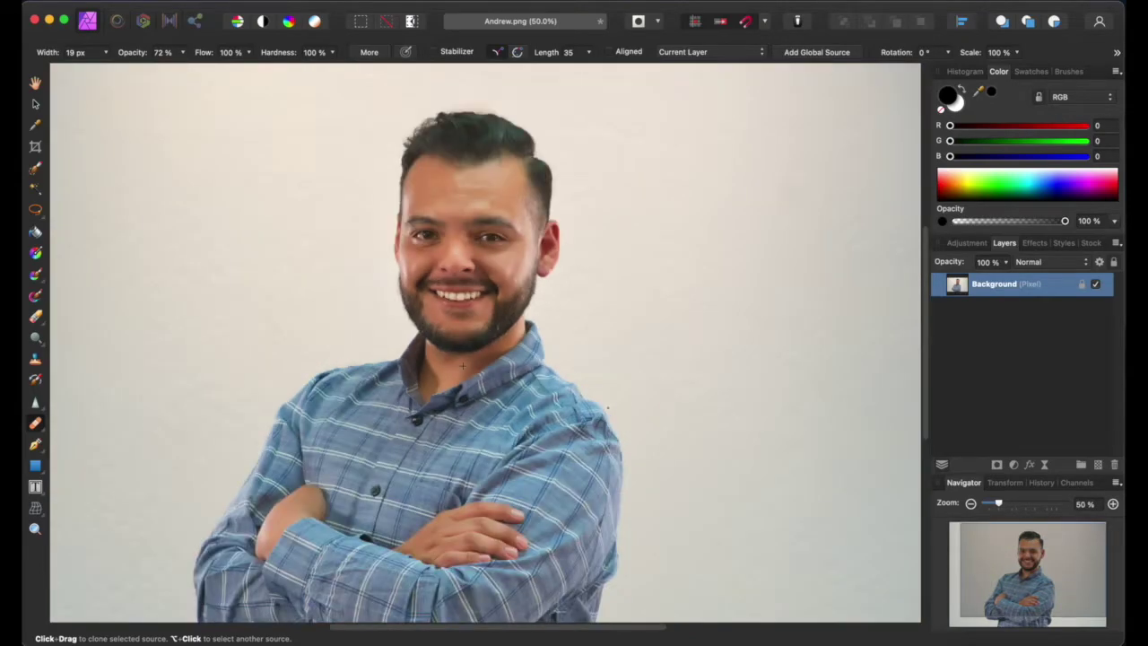
{"action": "scroll", "coordinate": [607, 408], "scroll_direction": "up", "scroll_amount": 11}
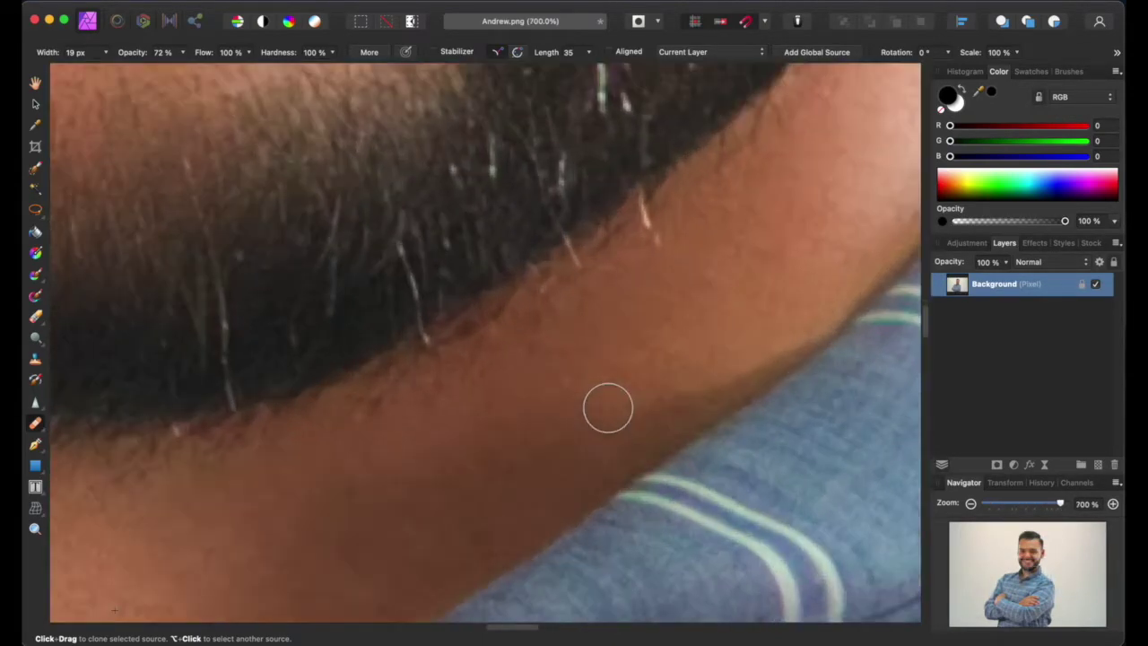
{"action": "scroll", "coordinate": [466, 618], "scroll_direction": "left", "scroll_amount": 10}
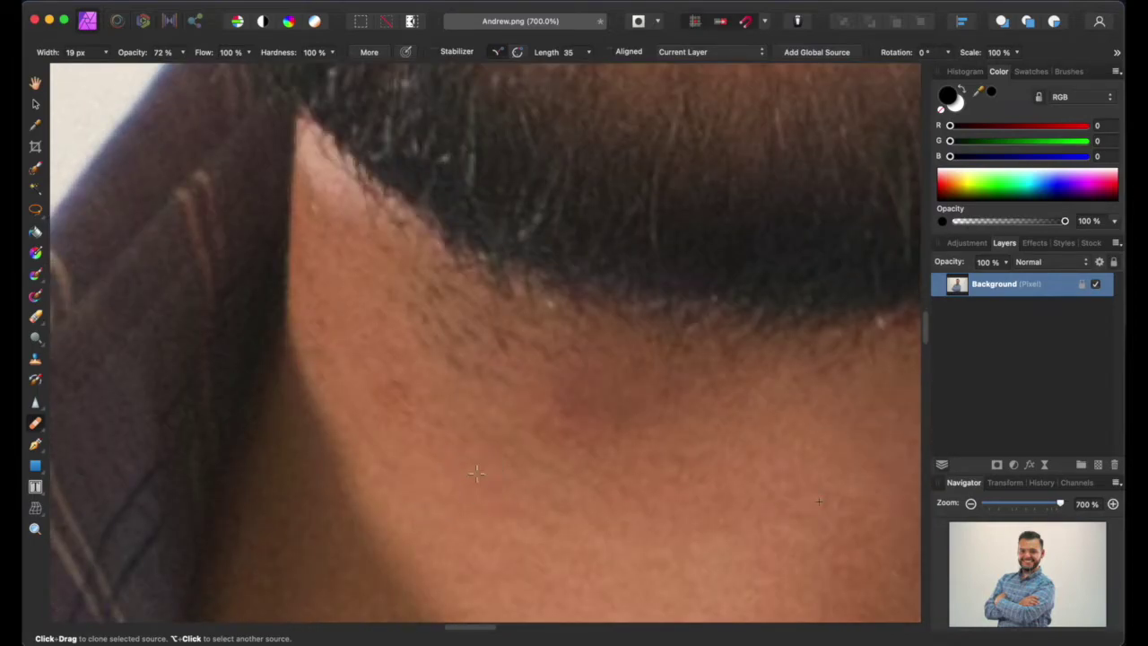
{"action": "mouse_move", "coordinate": [452, 336]}
{"action": "left_mouse_down"}
{"action": "mouse_move", "coordinate": [553, 440]}
{"action": "mouse_move", "coordinate": [485, 353]}
{"action": "mouse_move", "coordinate": [375, 259]}
{"action": "mouse_move", "coordinate": [320, 192]}
{"action": "mouse_move", "coordinate": [402, 277]}
{"action": "mouse_move", "coordinate": [505, 335]}
{"action": "mouse_move", "coordinate": [687, 384]}
{"action": "left_mouse_up"}
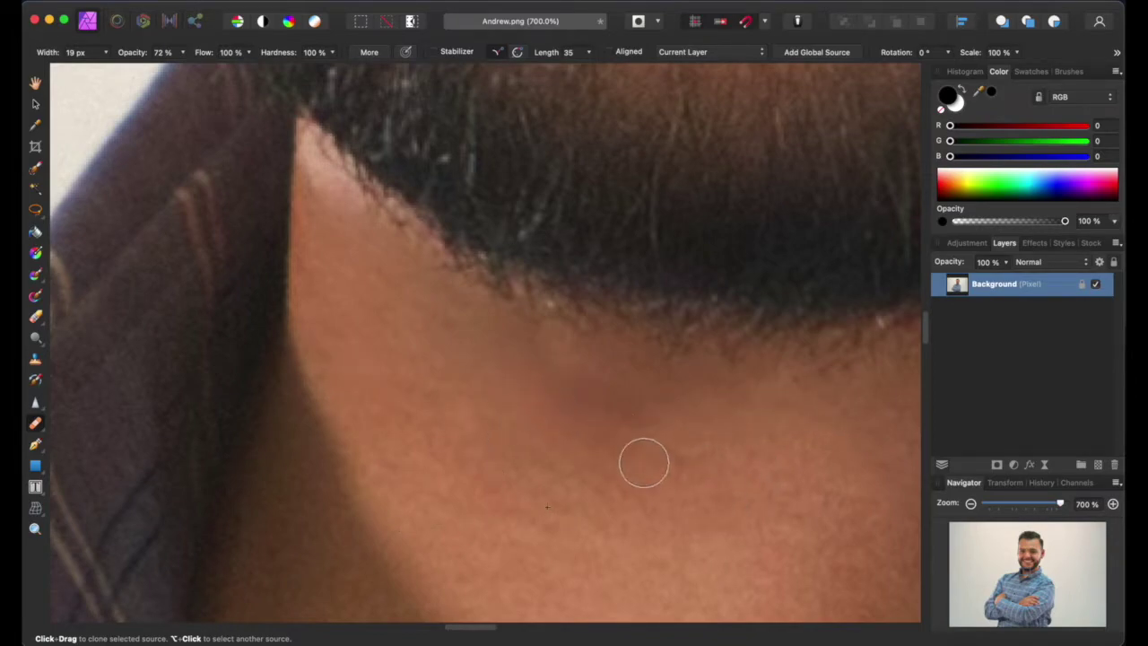
{"action": "scroll", "coordinate": [564, 380], "scroll_direction": "down", "scroll_amount": 3}
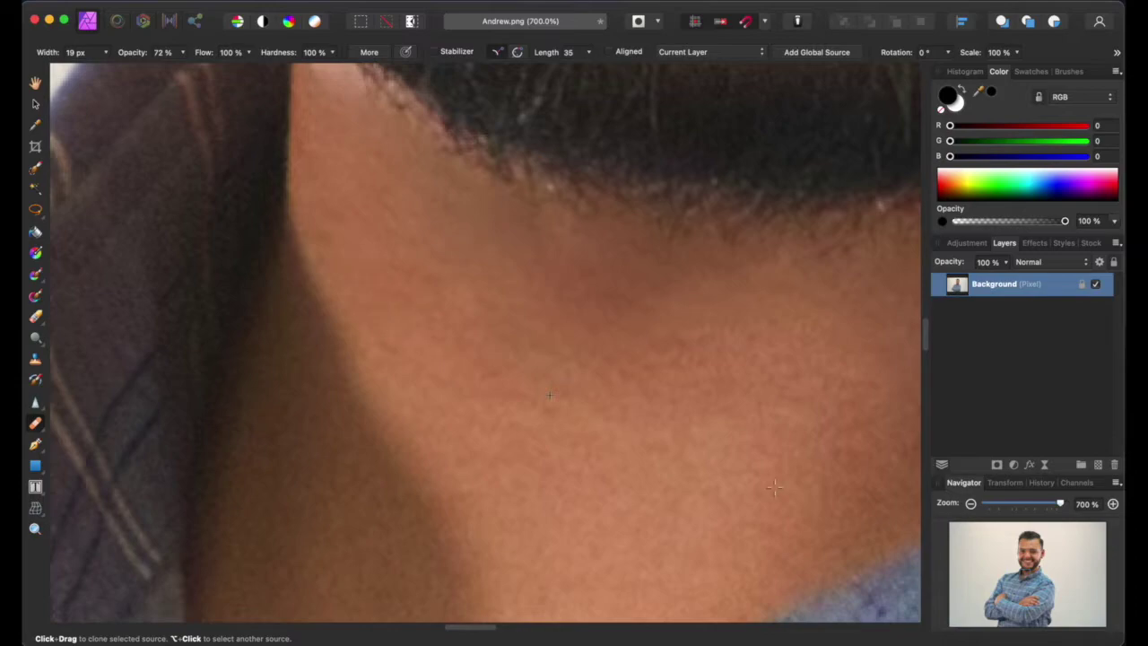
Examine the healed neck in the context of the whole portrait
{"action": "key", "text": "super+minus"}
{"action": "key", "text": "super+minus"}
{"action": "key", "text": "super+minus"}
{"action": "key", "text": "super+minus"}
{"action": "key", "text": "super+minus"}
{"action": "key", "text": "super+minus"}
{"action": "key", "text": "super+minus"}
{"action": "key", "text": "super+minus"}
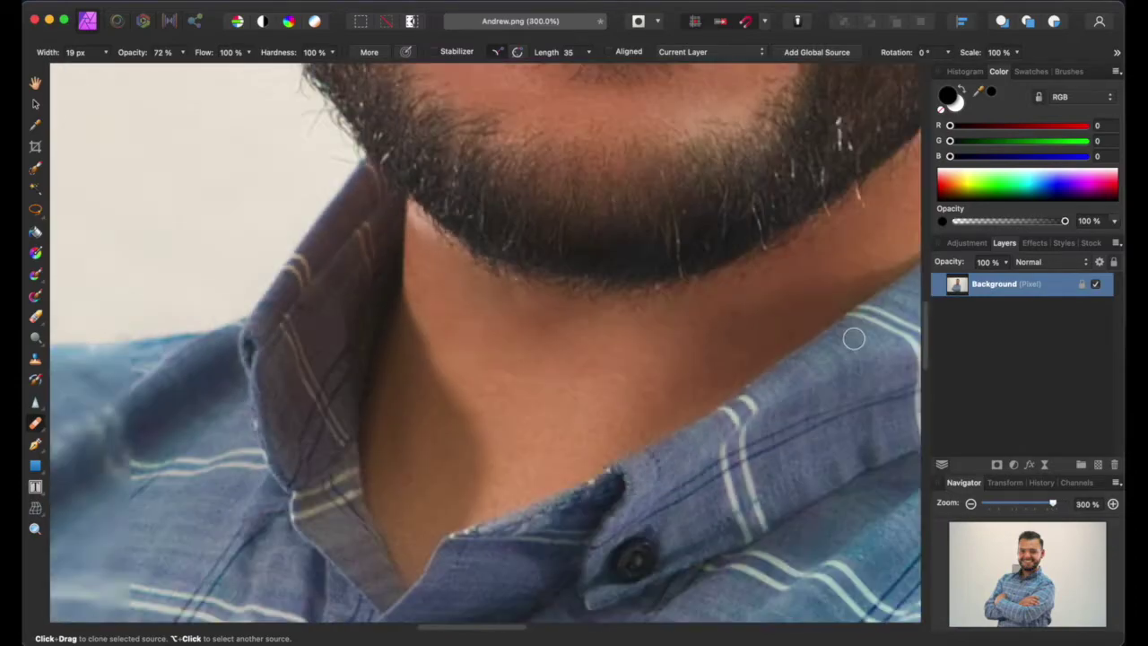
{"action": "key", "text": "super+minus"}
{"action": "key", "text": "super+minus"}
{"action": "key", "text": "super+minus"}
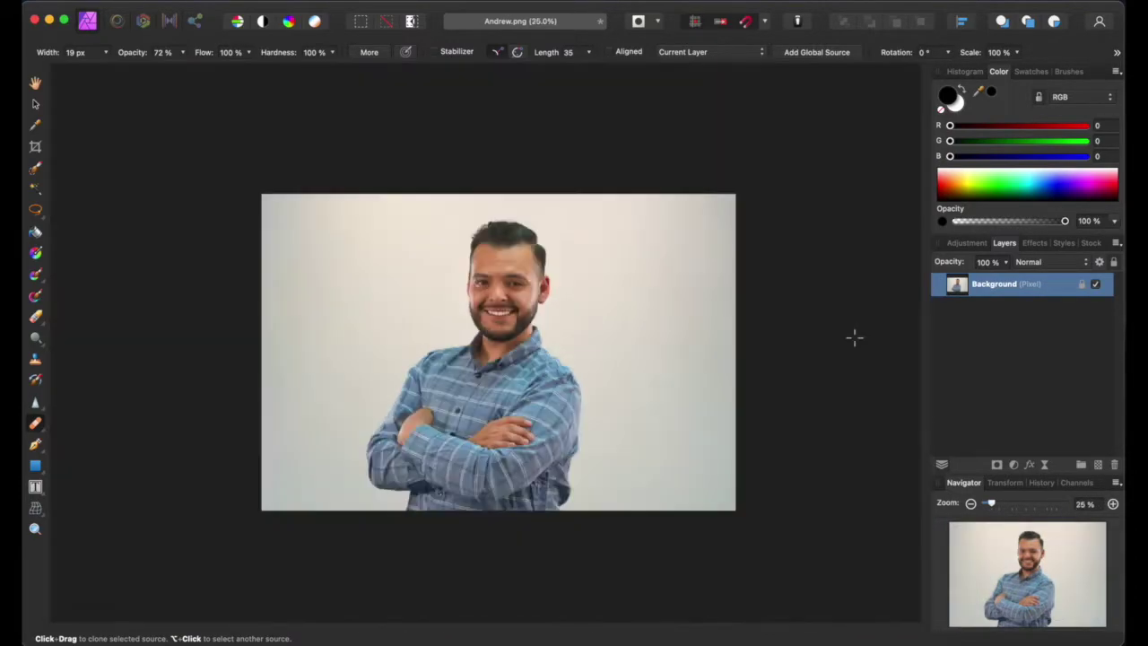
Heal the spots and stray hairs on the skin between the left corner of the mouth and the beard
{"action": "key", "text": "super+plus"}
{"action": "key", "text": "super+plus"}
{"action": "key", "text": "super+plus"}
{"action": "key", "text": "super+plus"}
{"action": "key", "text": "super+plus"}
{"action": "key", "text": "super+plus"}
{"action": "key", "text": "super+plus"}
{"action": "key", "text": "super+plus"}
{"action": "key", "text": "super+plus"}
{"action": "key", "text": "super+plus"}
{"action": "key", "text": "super+plus"}
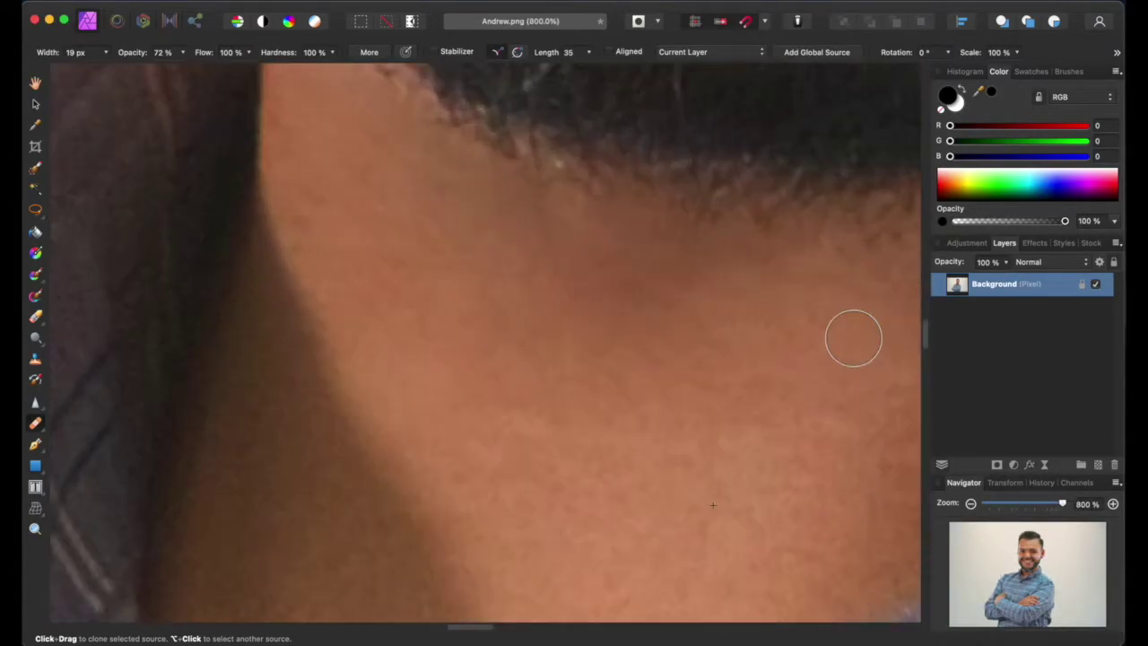
{"action": "scroll", "coordinate": [510, 410], "scroll_direction": "up", "scroll_amount": 15}
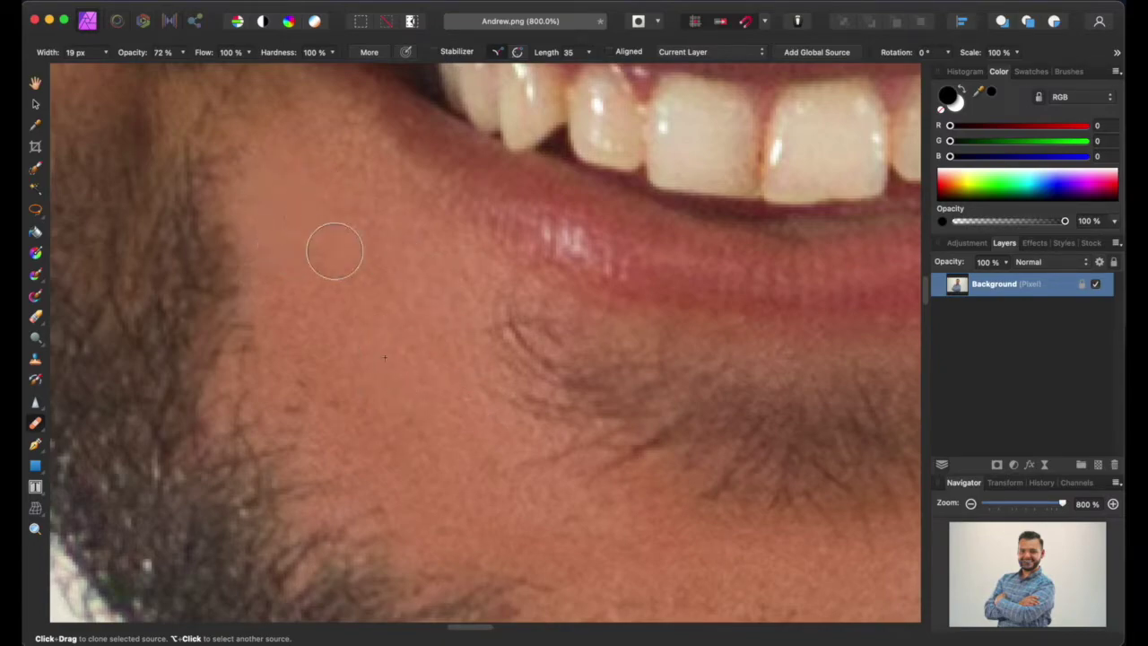
{"action": "scroll", "coordinate": [546, 515], "scroll_direction": "down", "scroll_amount": 3}
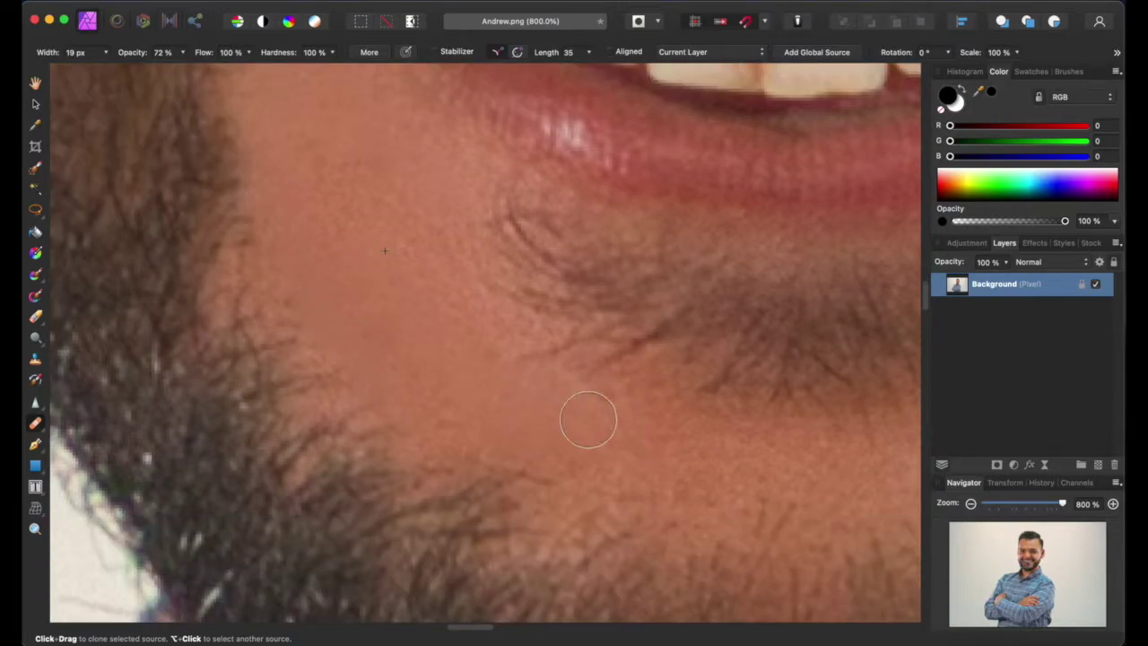
Sample clean chin skin and smooth the chin below the lower lip and the skin beside the right corner of the mouth
{"action": "left_click", "coordinate": [527, 432], "text": "alt"}
{"action": "left_click_drag", "start_coordinate": [473, 629], "coordinate": [498, 629]}
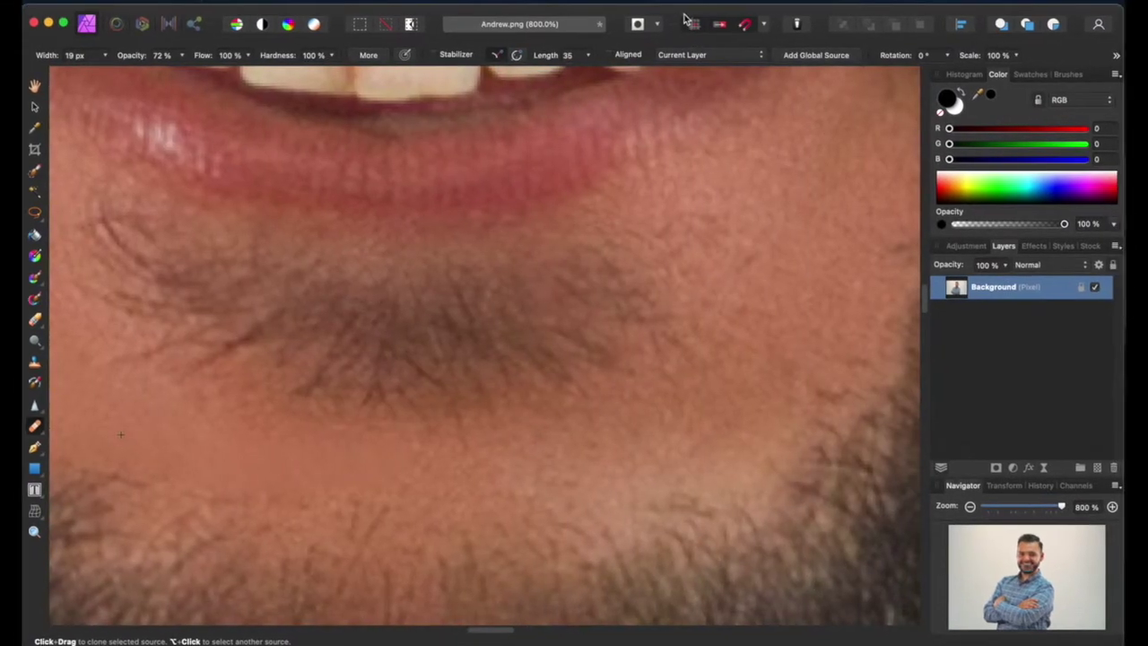
{"action": "scroll", "coordinate": [840, 347], "scroll_direction": "up", "scroll_amount": 3}
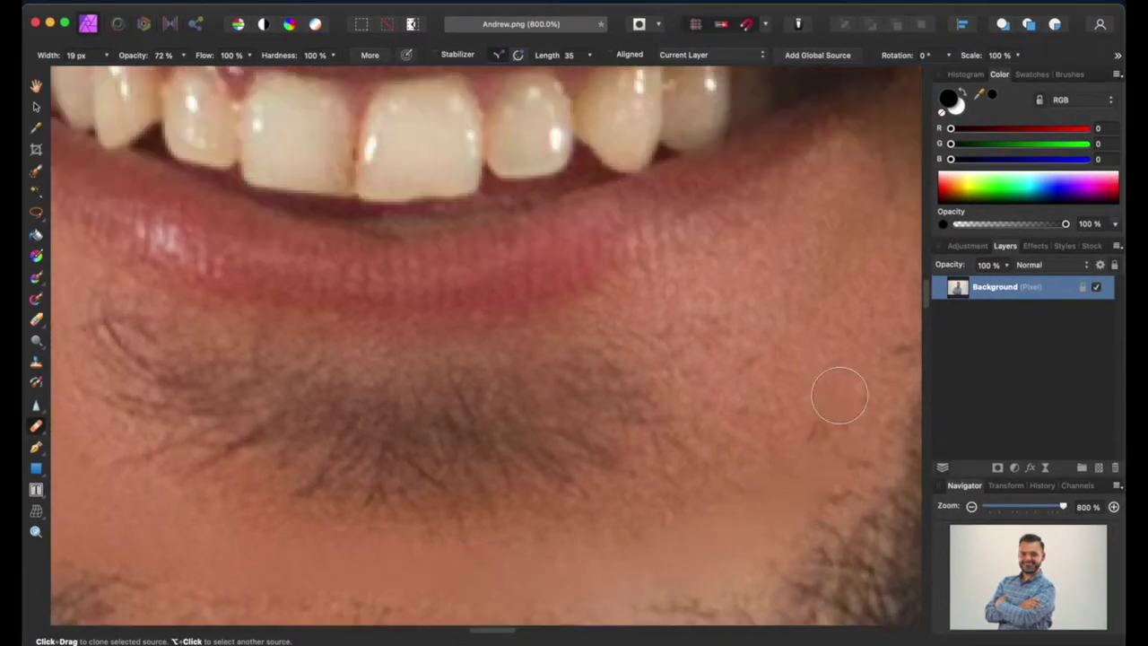
{"action": "scroll", "coordinate": [811, 222], "scroll_direction": "right", "scroll_amount": 5}
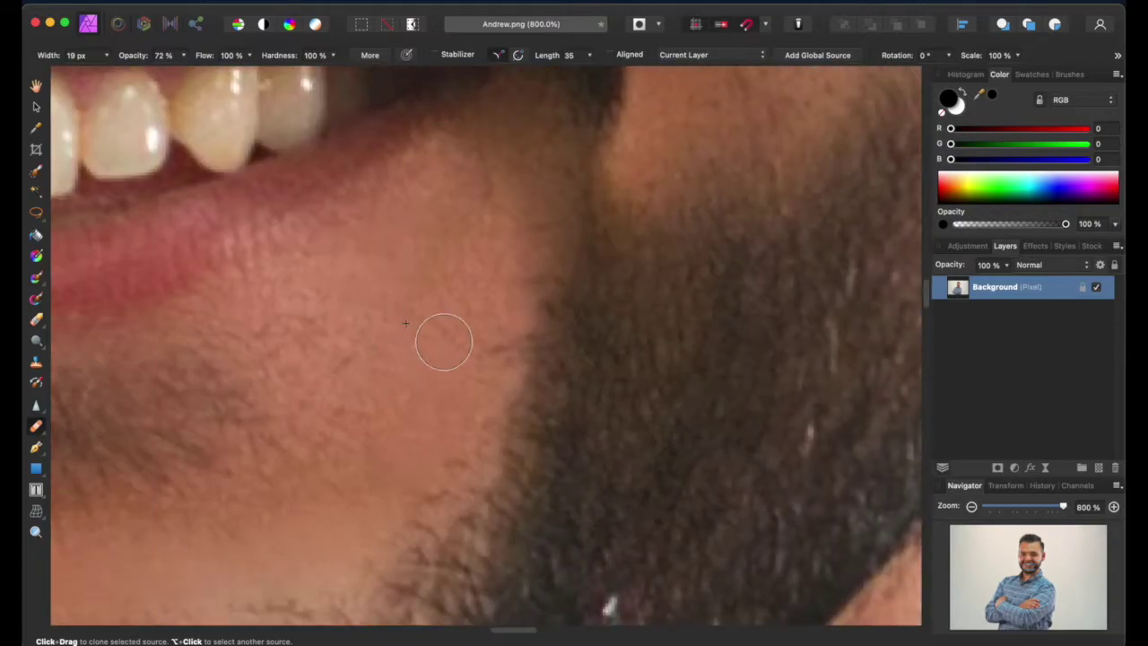
{"action": "scroll", "coordinate": [409, 350], "scroll_direction": "down", "scroll_amount": 8}
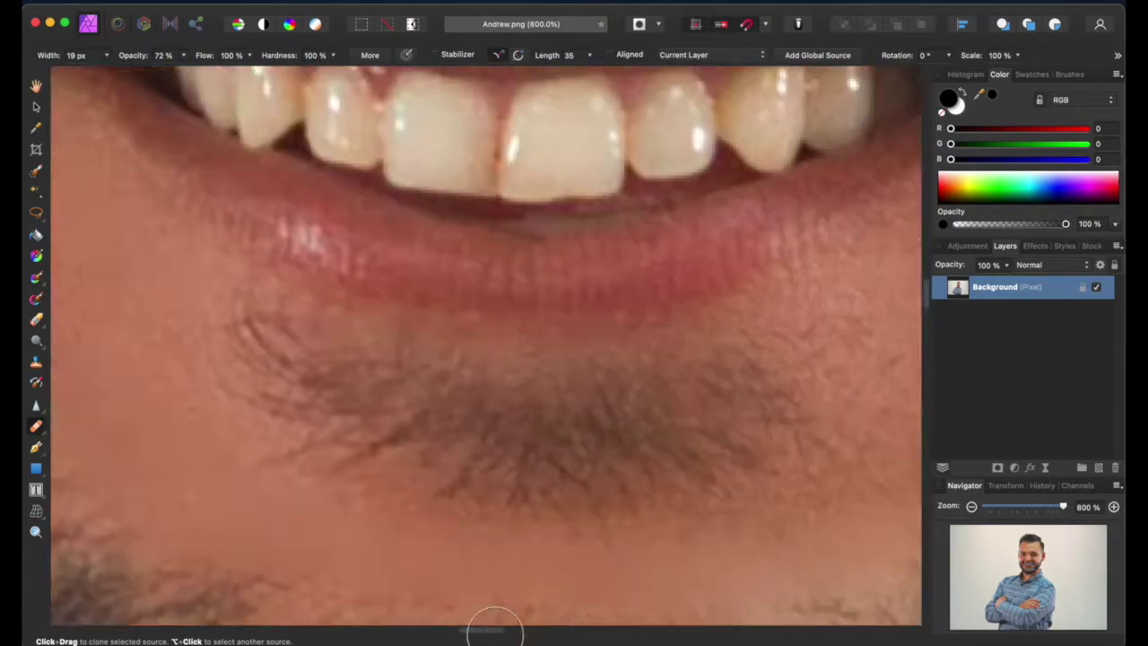
Heal the shiny highlights and visible pores on the bridge and tip of the nose
{"action": "scroll", "coordinate": [467, 441], "scroll_direction": "down", "scroll_amount": 1}
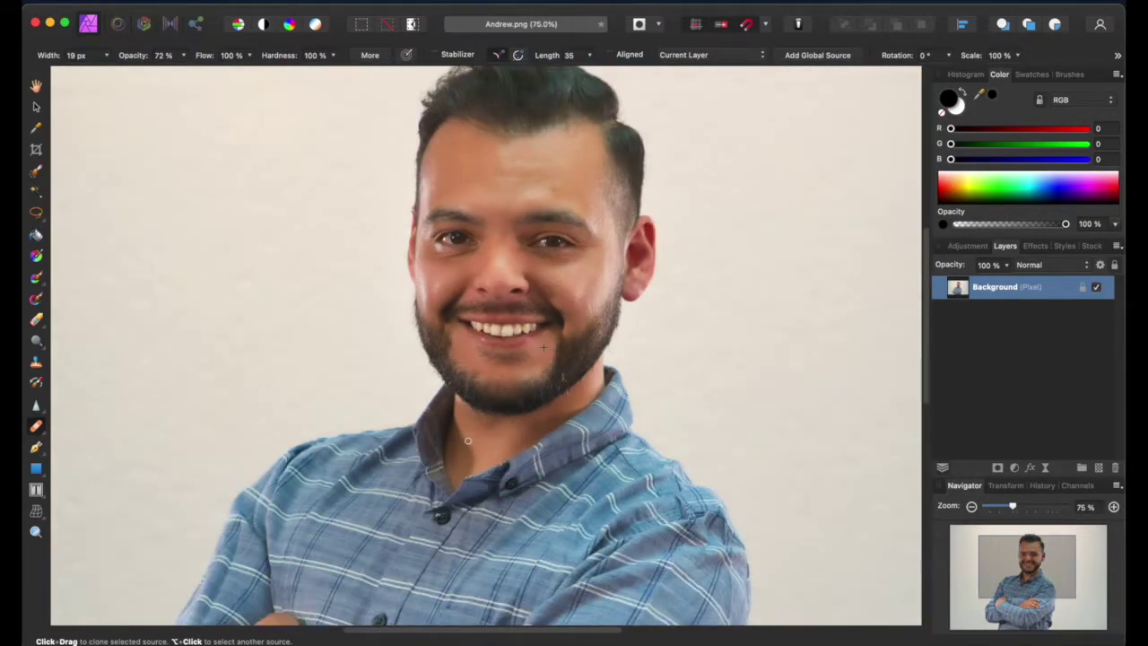
{"action": "scroll", "coordinate": [467, 441], "scroll_direction": "up", "scroll_amount": 9}
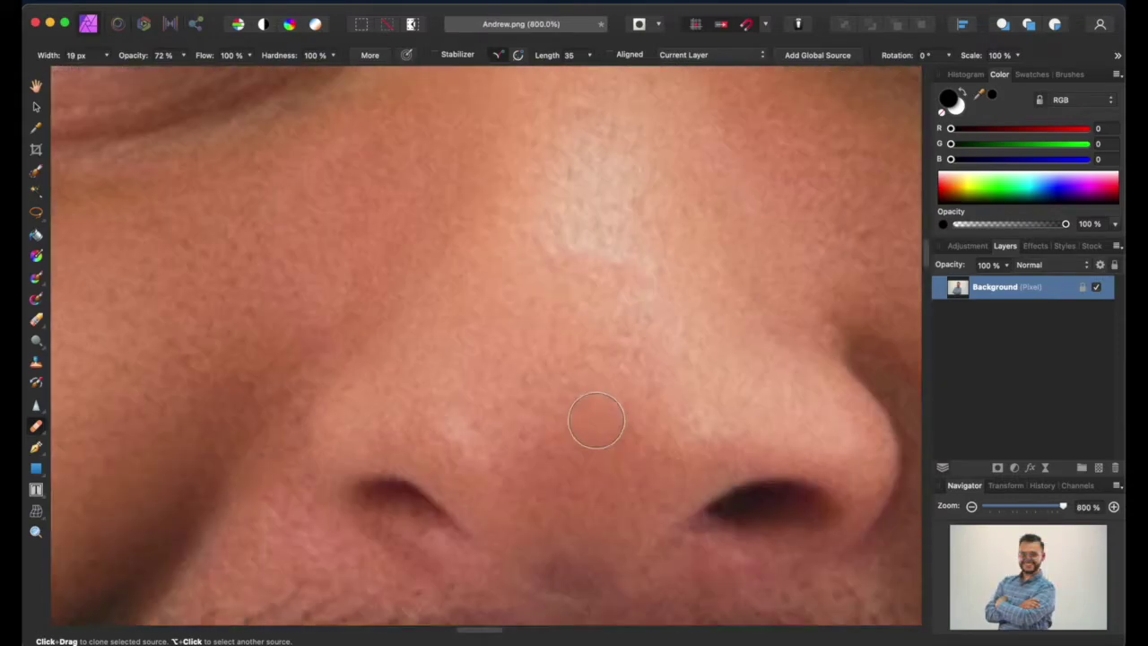
{"action": "scroll", "coordinate": [596, 420], "scroll_direction": "up", "scroll_amount": 3}
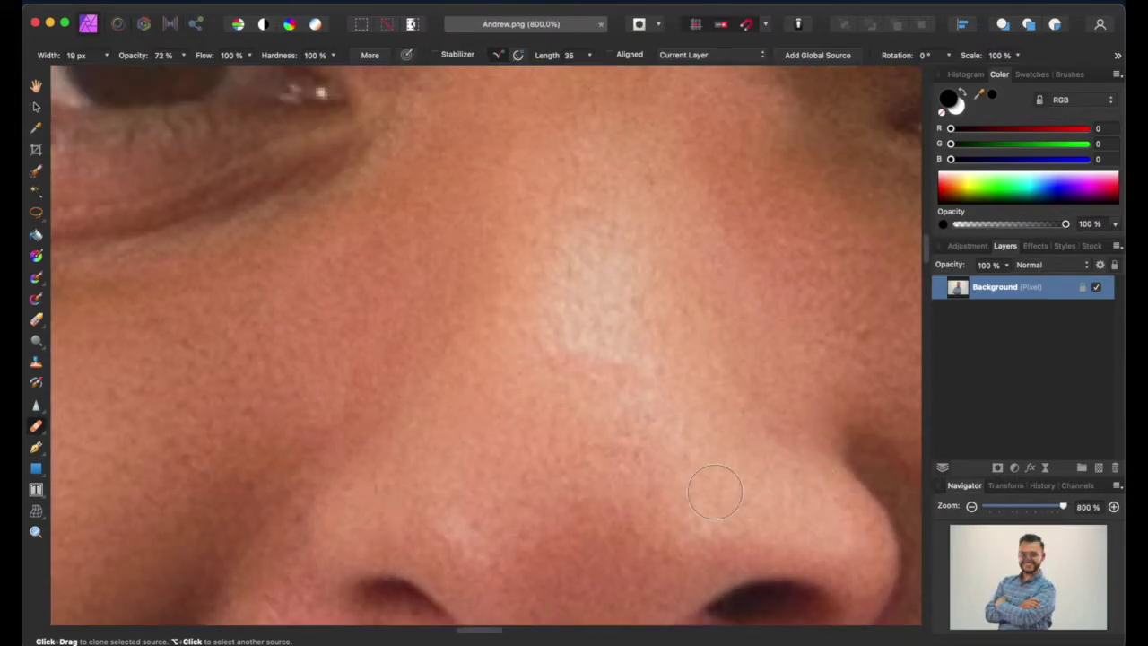
{"action": "mouse_move", "coordinate": [620, 300]}
{"action": "left_mouse_down"}
{"action": "mouse_move", "coordinate": [613, 353]}
{"action": "mouse_move", "coordinate": [612, 245]}
{"action": "left_mouse_up"}
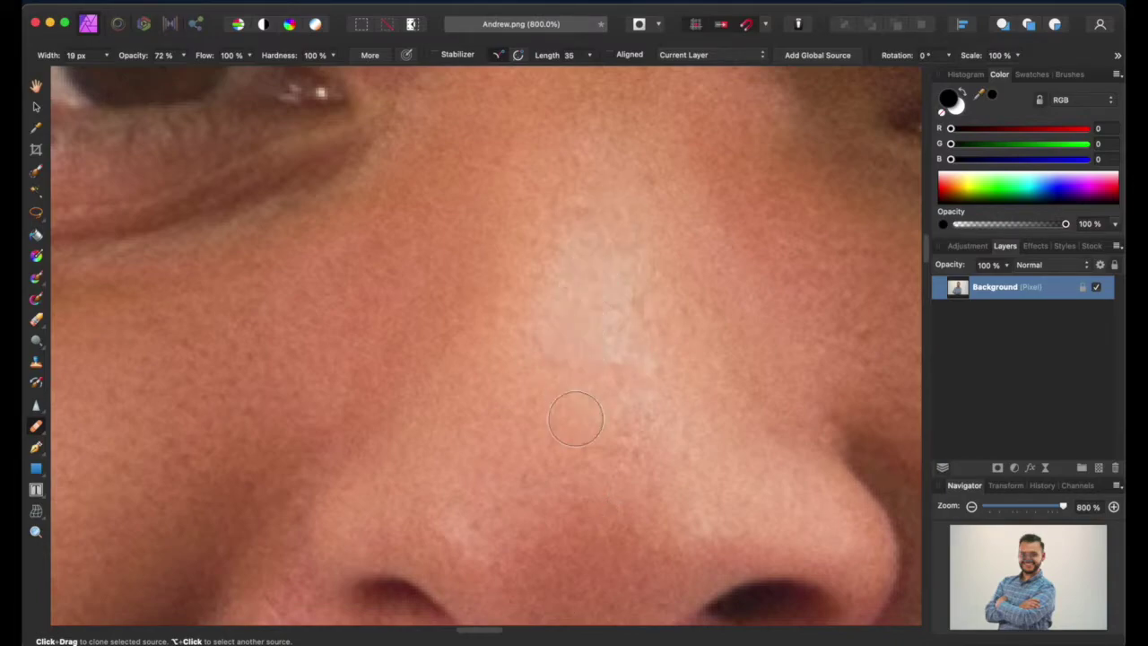
{"action": "scroll", "coordinate": [628, 430], "scroll_direction": "down", "scroll_amount": 3}
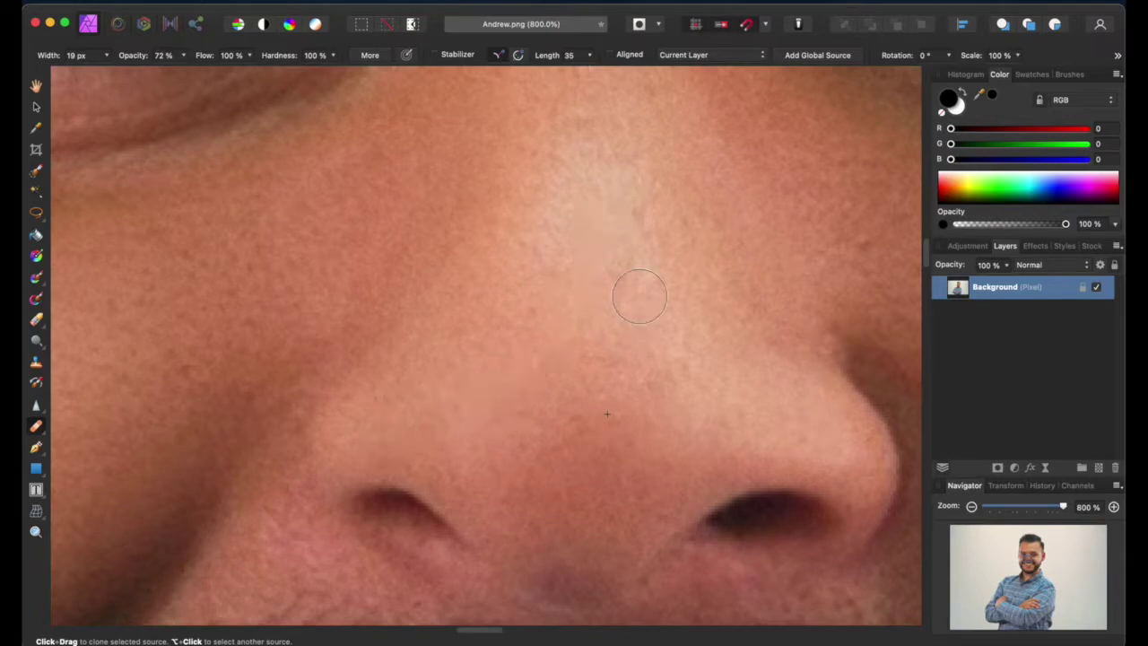
Heal the reddish, uneven skin around the nostrils and just above the moustache
{"action": "scroll", "coordinate": [497, 313], "scroll_direction": "down", "scroll_amount": 5}
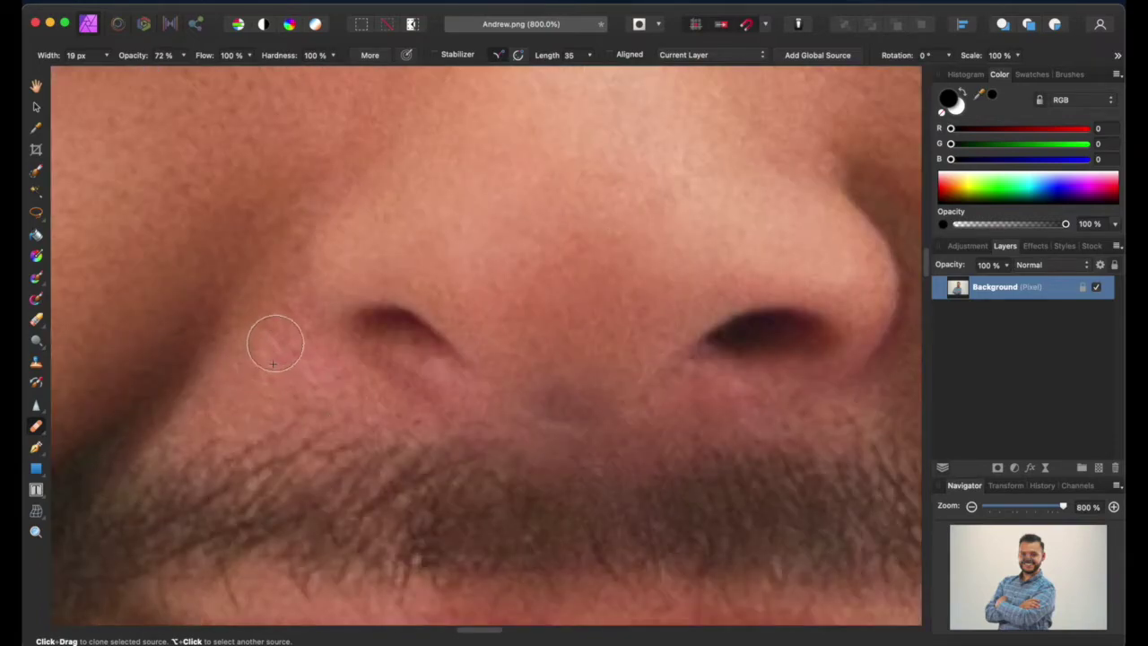
{"action": "mouse_move", "coordinate": [574, 439]}
{"action": "left_mouse_down"}
{"action": "mouse_move", "coordinate": [601, 447]}
{"action": "mouse_move", "coordinate": [540, 448]}
{"action": "mouse_move", "coordinate": [532, 430]}
{"action": "mouse_move", "coordinate": [567, 479]}
{"action": "left_mouse_up"}
{"action": "scroll", "coordinate": [489, 619], "scroll_direction": "right", "scroll_amount": 8}
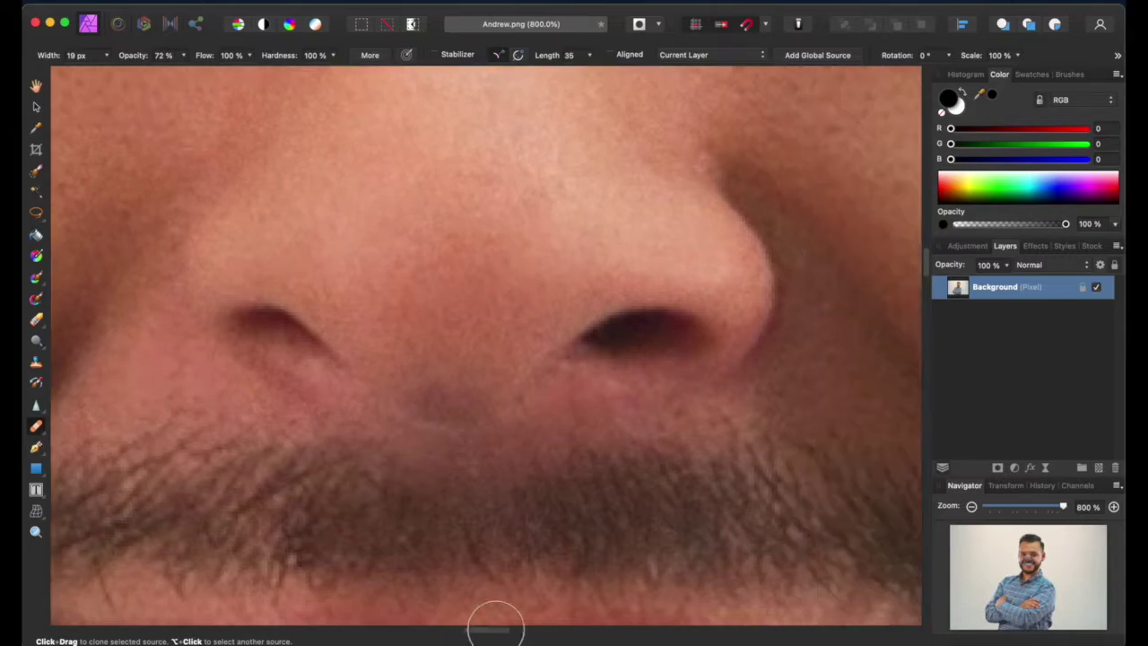
{"action": "mouse_move", "coordinate": [494, 385]}
{"action": "left_mouse_down"}
{"action": "mouse_move", "coordinate": [490, 332]}
{"action": "mouse_move", "coordinate": [533, 376]}
{"action": "mouse_move", "coordinate": [505, 371]}
{"action": "mouse_move", "coordinate": [519, 391]}
{"action": "mouse_move", "coordinate": [447, 419]}
{"action": "left_mouse_up"}
Heal the pores and rough texture on the right cheek, from beside the nose and under the eye towards the sideburn
{"action": "scroll", "coordinate": [528, 419], "scroll_direction": "up", "scroll_amount": 5}
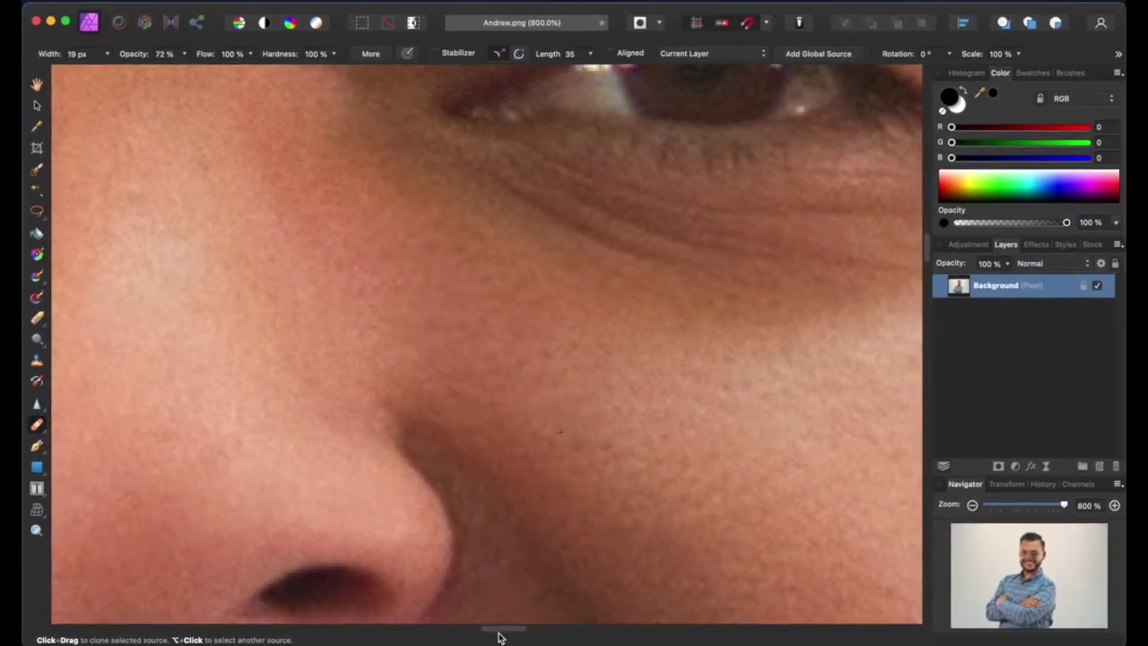
{"action": "scroll", "coordinate": [507, 625], "scroll_direction": "down", "scroll_amount": 2}
{"action": "scroll", "coordinate": [506, 625], "scroll_direction": "down", "scroll_amount": 1}
{"action": "scroll", "coordinate": [583, 493], "scroll_direction": "up", "scroll_amount": 2}
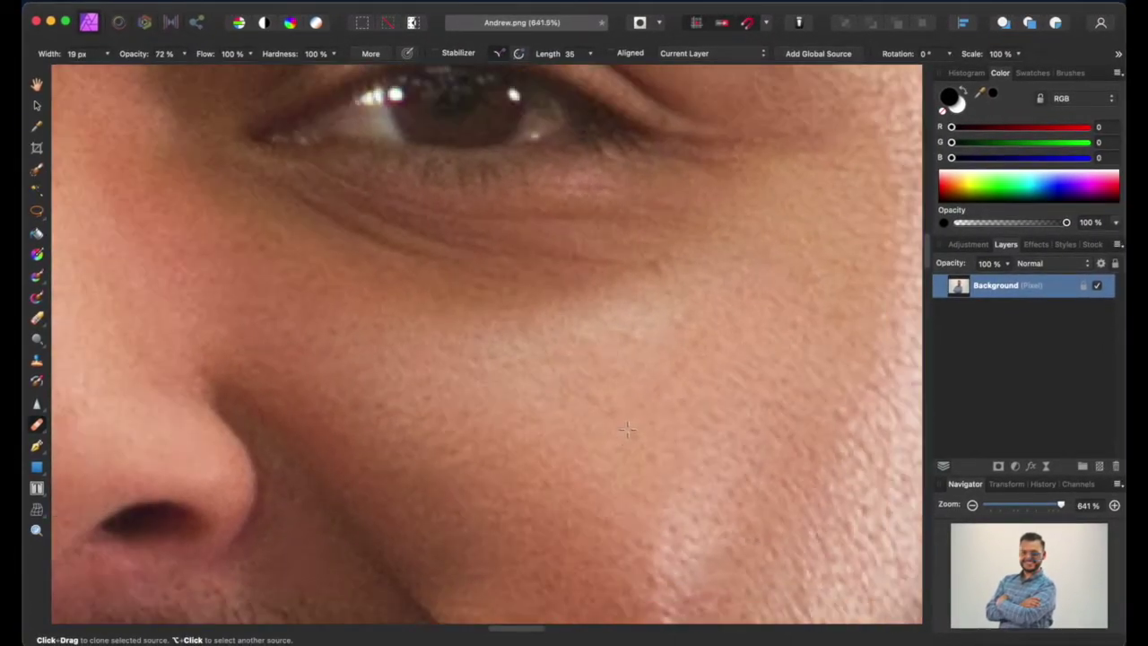
{"action": "scroll", "coordinate": [630, 435], "scroll_direction": "up", "scroll_amount": 1}
{"action": "scroll", "coordinate": [659, 423], "scroll_direction": "down", "scroll_amount": 3}
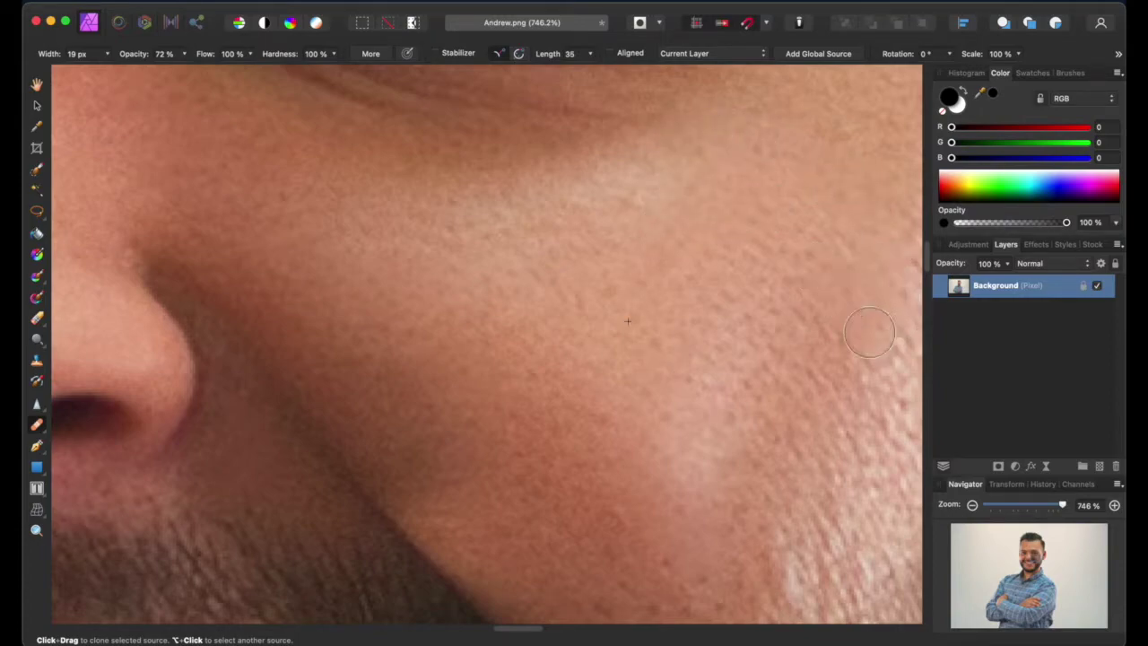
{"action": "left_click_drag", "start_coordinate": [519, 625], "coordinate": [542, 625]}
{"action": "scroll", "coordinate": [583, 376], "scroll_direction": "up", "scroll_amount": 5}
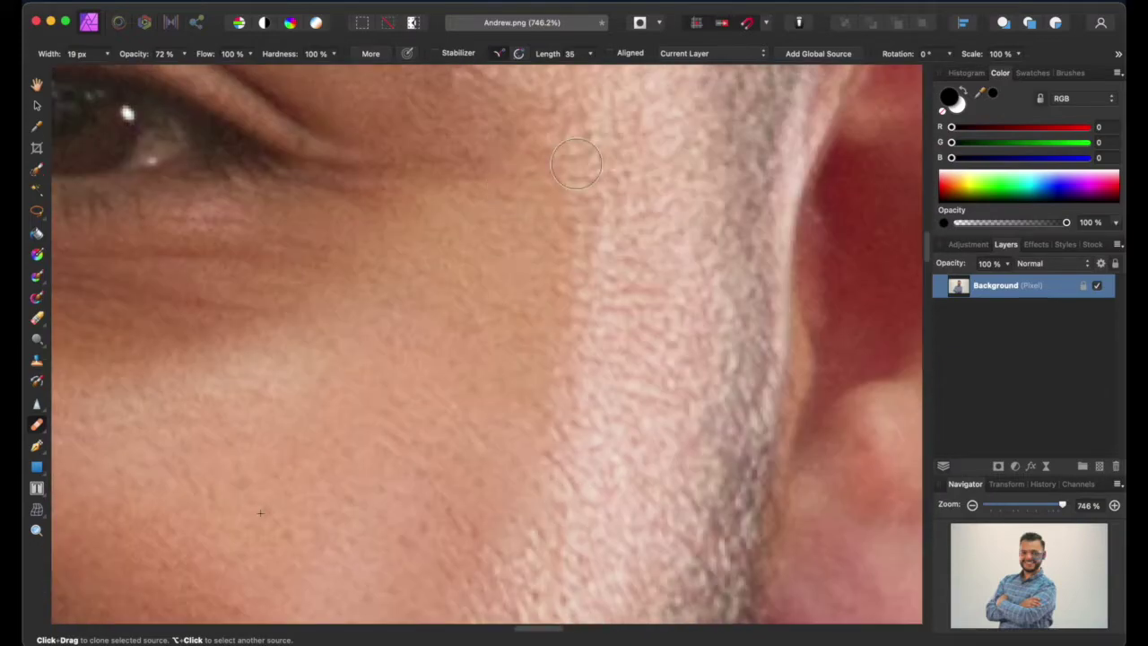
Smooth the coarse shiny texture on the lower right cheek along the beard edge and up in front of the ear
{"action": "scroll", "coordinate": [641, 317], "scroll_direction": "down", "scroll_amount": 10}
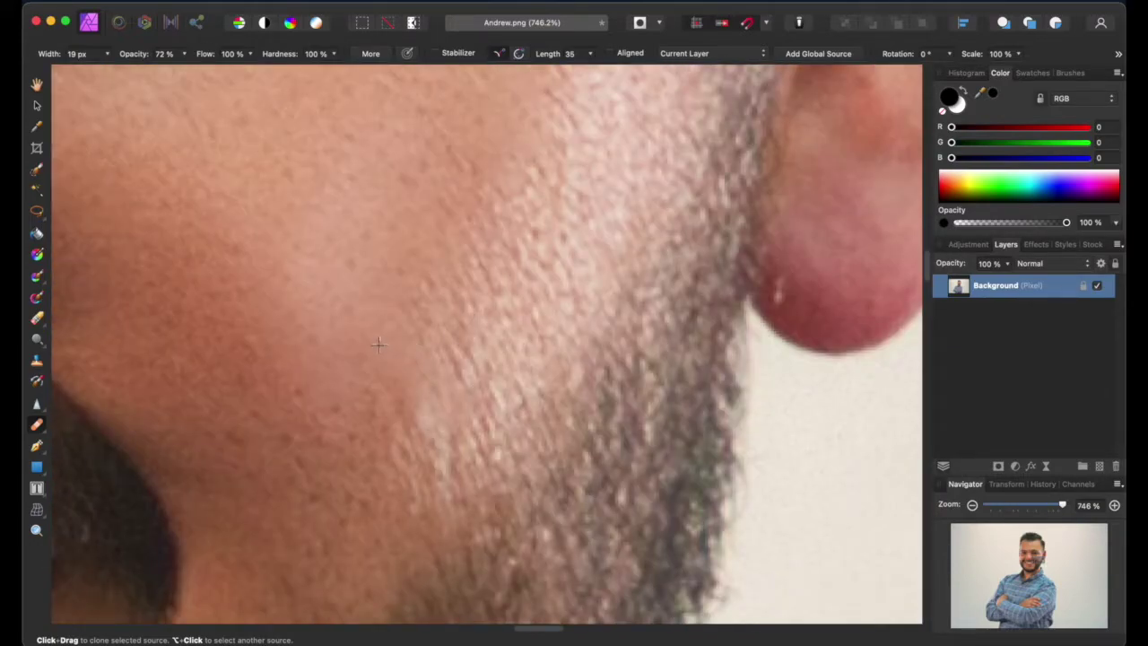
{"action": "mouse_move", "coordinate": [393, 464]}
{"action": "left_mouse_down"}
{"action": "mouse_move", "coordinate": [439, 495]}
{"action": "mouse_move", "coordinate": [424, 438]}
{"action": "mouse_move", "coordinate": [438, 450]}
{"action": "mouse_move", "coordinate": [430, 394]}
{"action": "mouse_move", "coordinate": [482, 441]}
{"action": "mouse_move", "coordinate": [453, 335]}
{"action": "mouse_move", "coordinate": [500, 371]}
{"action": "mouse_move", "coordinate": [434, 321]}
{"action": "left_mouse_up"}
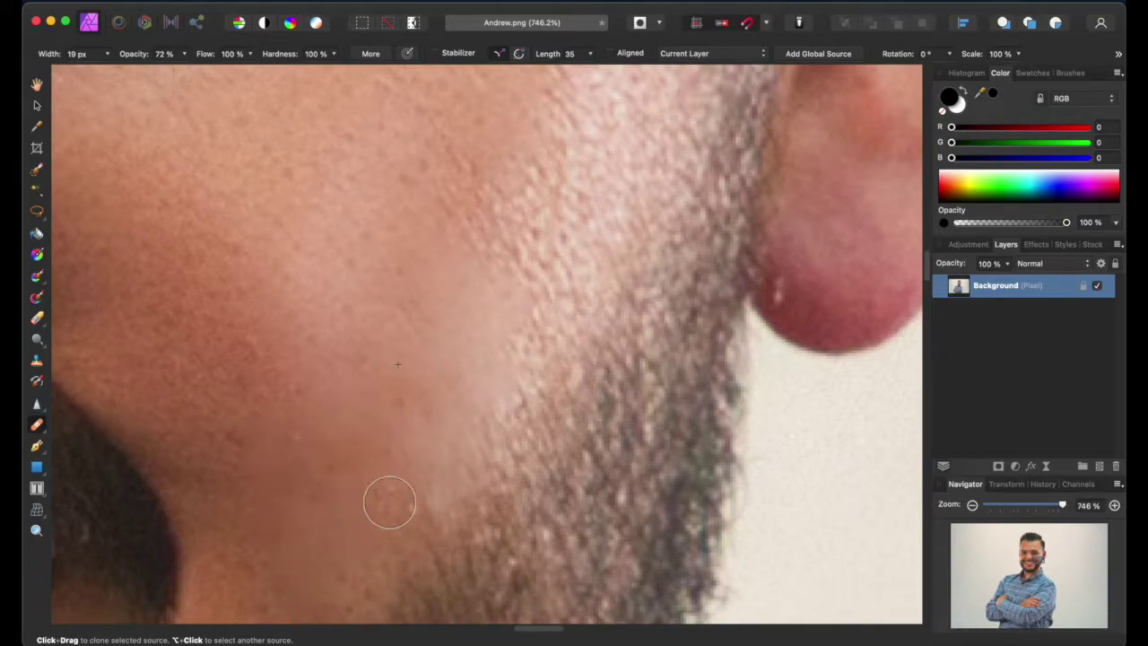
{"action": "scroll", "coordinate": [376, 477], "scroll_direction": "up", "scroll_amount": 5}
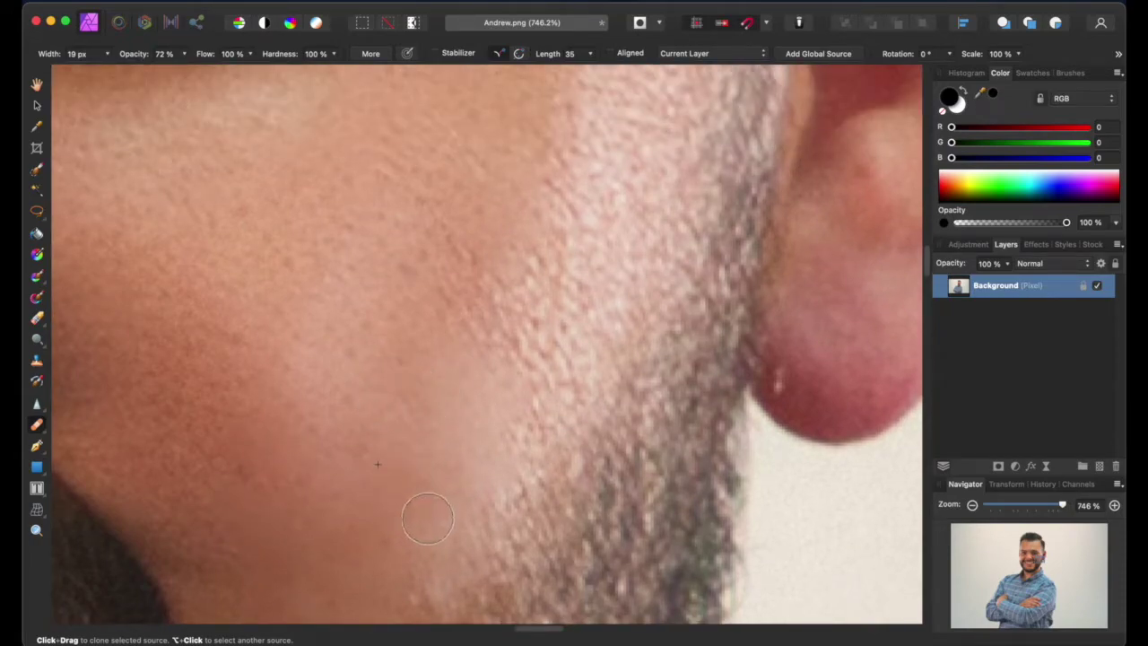
{"action": "mouse_move", "coordinate": [471, 365]}
{"action": "left_mouse_down"}
{"action": "mouse_move", "coordinate": [530, 350]}
{"action": "mouse_move", "coordinate": [530, 333]}
{"action": "mouse_move", "coordinate": [565, 305]}
{"action": "mouse_move", "coordinate": [545, 277]}
{"action": "mouse_move", "coordinate": [505, 308]}
{"action": "left_mouse_up"}
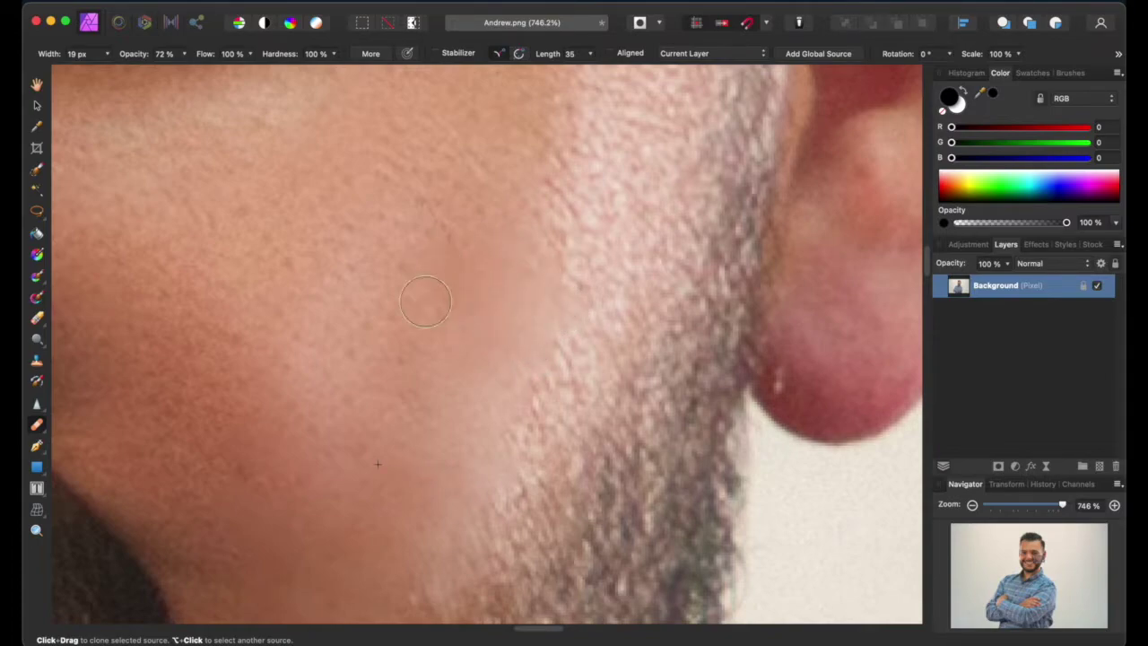
{"action": "scroll", "coordinate": [355, 367], "scroll_direction": "up", "scroll_amount": 5}
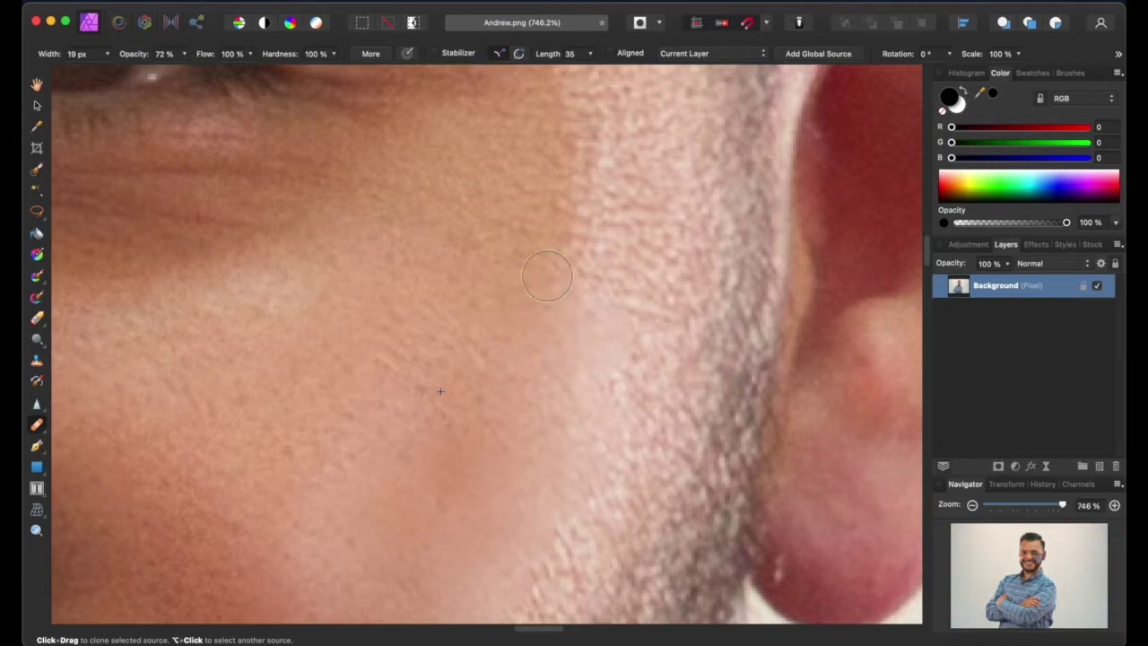
Heal the coarse, shiny skin between the right eye's outer corner and the sideburn, working up towards the tail of the eyebrow
{"action": "scroll", "coordinate": [613, 224], "scroll_direction": "up", "scroll_amount": 3}
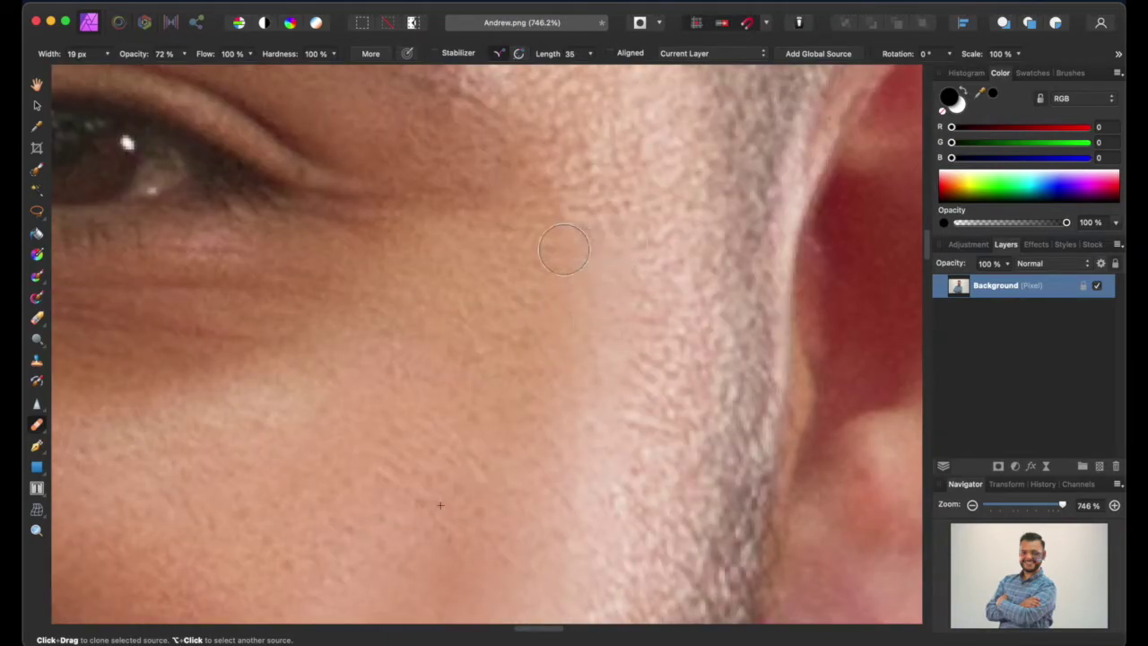
{"action": "scroll", "coordinate": [588, 278], "scroll_direction": "up", "scroll_amount": 1}
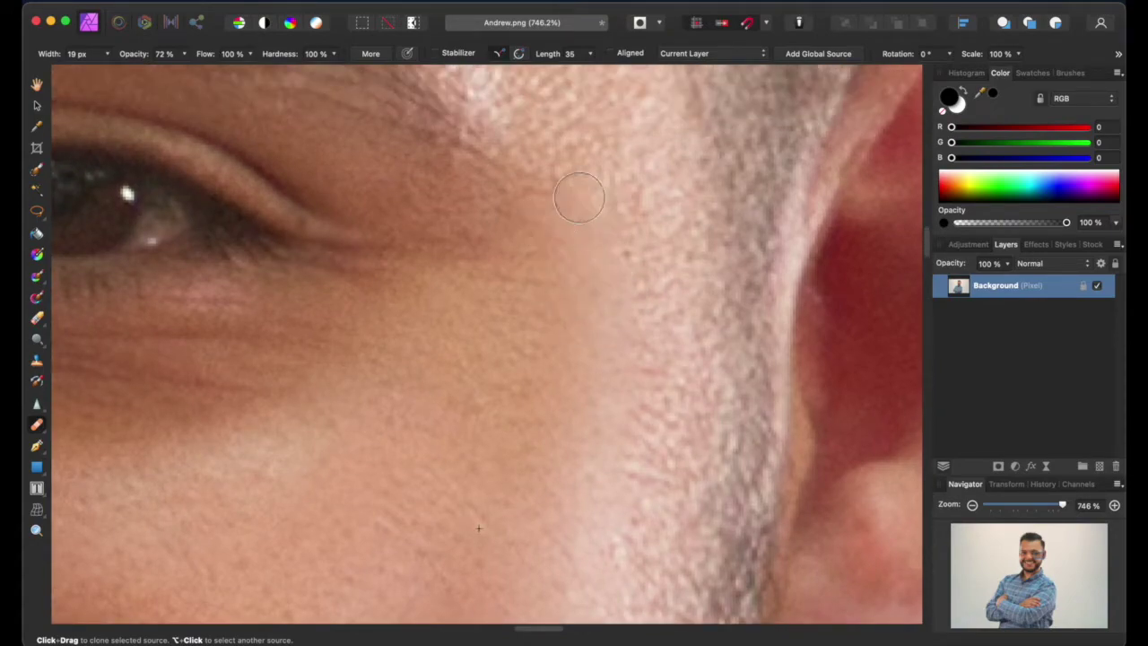
{"action": "scroll", "coordinate": [500, 306], "scroll_direction": "up", "scroll_amount": 1}
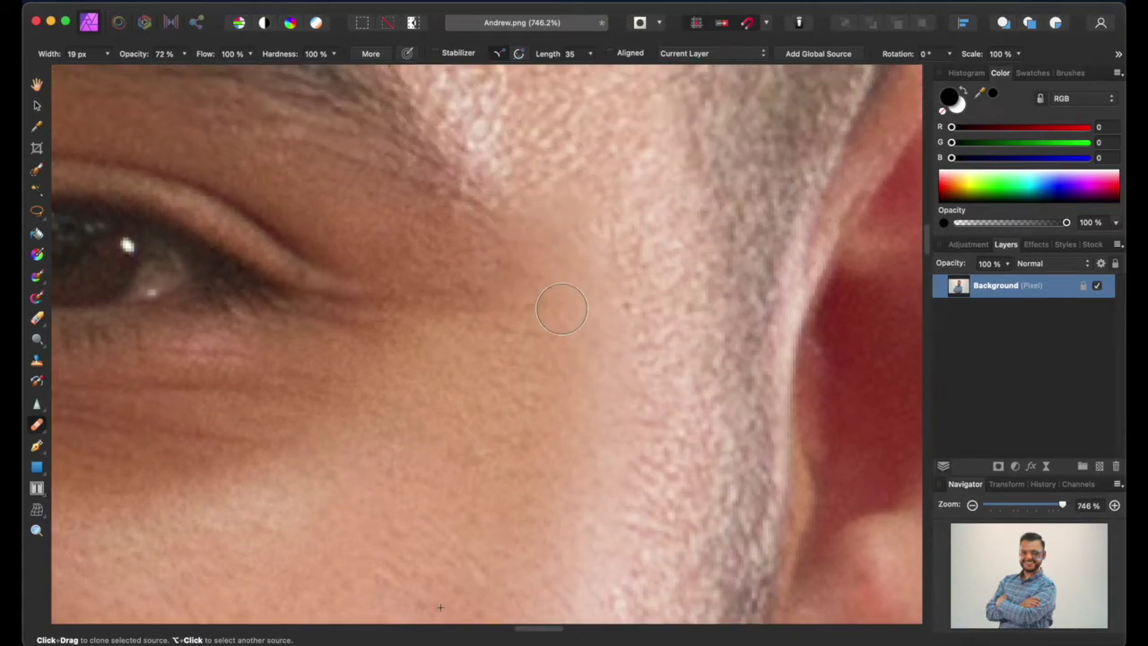
{"action": "scroll", "coordinate": [571, 308], "scroll_direction": "up", "scroll_amount": 2}
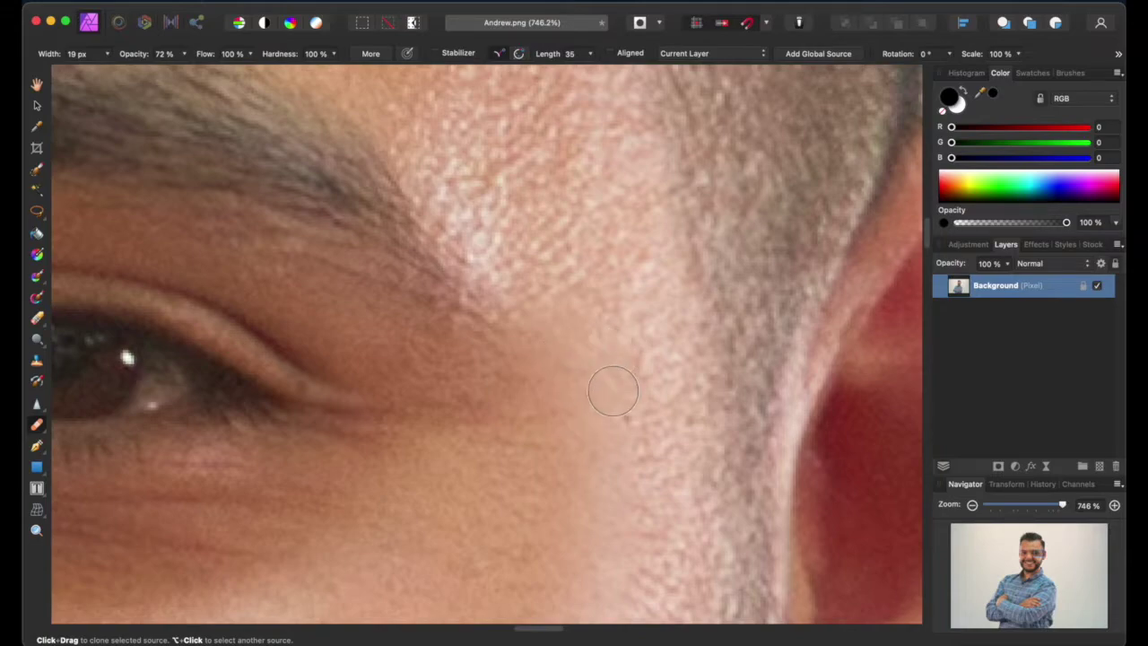
Heal the shiny texture on the right temple beside the eyebrow tail and up along the forehead's hairline
{"action": "scroll", "coordinate": [615, 384], "scroll_direction": "up", "scroll_amount": 3}
{"action": "mouse_move", "coordinate": [408, 303]}
{"action": "left_mouse_down"}
{"action": "mouse_move", "coordinate": [448, 347]}
{"action": "mouse_move", "coordinate": [462, 401]}
{"action": "mouse_move", "coordinate": [505, 448]}
{"action": "mouse_move", "coordinate": [573, 462]}
{"action": "mouse_move", "coordinate": [563, 508]}
{"action": "left_mouse_up"}
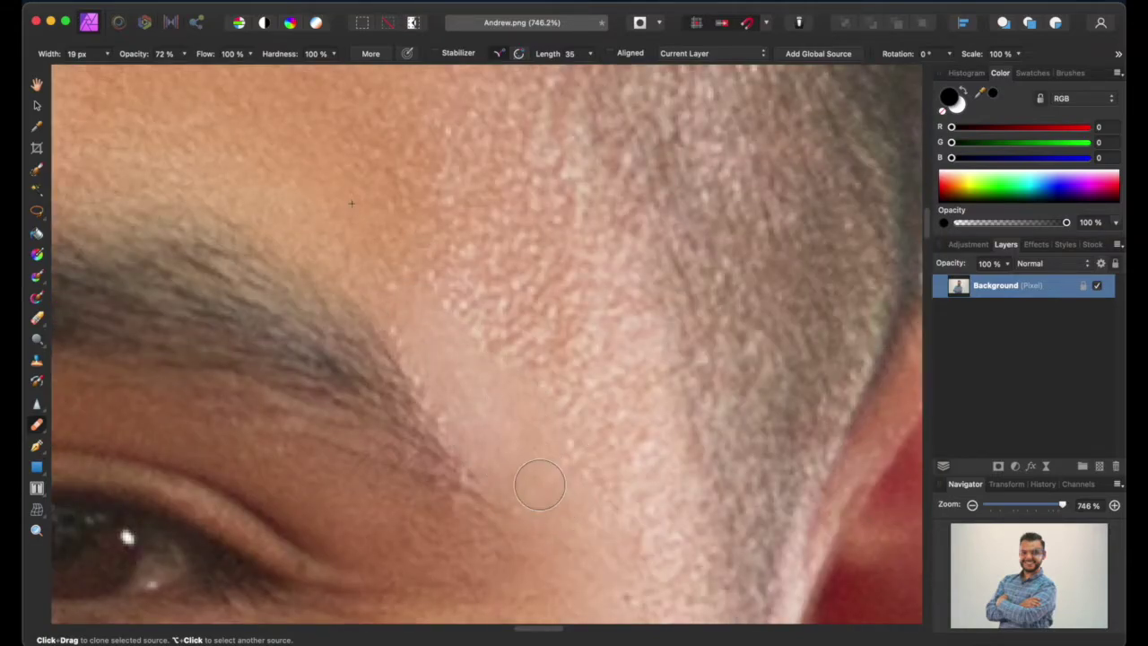
{"action": "scroll", "coordinate": [539, 484], "scroll_direction": "up", "scroll_amount": 2}
{"action": "mouse_move", "coordinate": [417, 380]}
{"action": "left_mouse_down"}
{"action": "mouse_move", "coordinate": [494, 472]}
{"action": "mouse_move", "coordinate": [494, 278]}
{"action": "mouse_move", "coordinate": [481, 260]}
{"action": "left_mouse_up"}
{"action": "scroll", "coordinate": [481, 260], "scroll_direction": "up", "scroll_amount": 2}
{"action": "mouse_move", "coordinate": [502, 215]}
{"action": "left_mouse_down"}
{"action": "mouse_move", "coordinate": [529, 238]}
{"action": "mouse_move", "coordinate": [550, 445]}
{"action": "mouse_move", "coordinate": [427, 533]}
{"action": "left_mouse_up"}
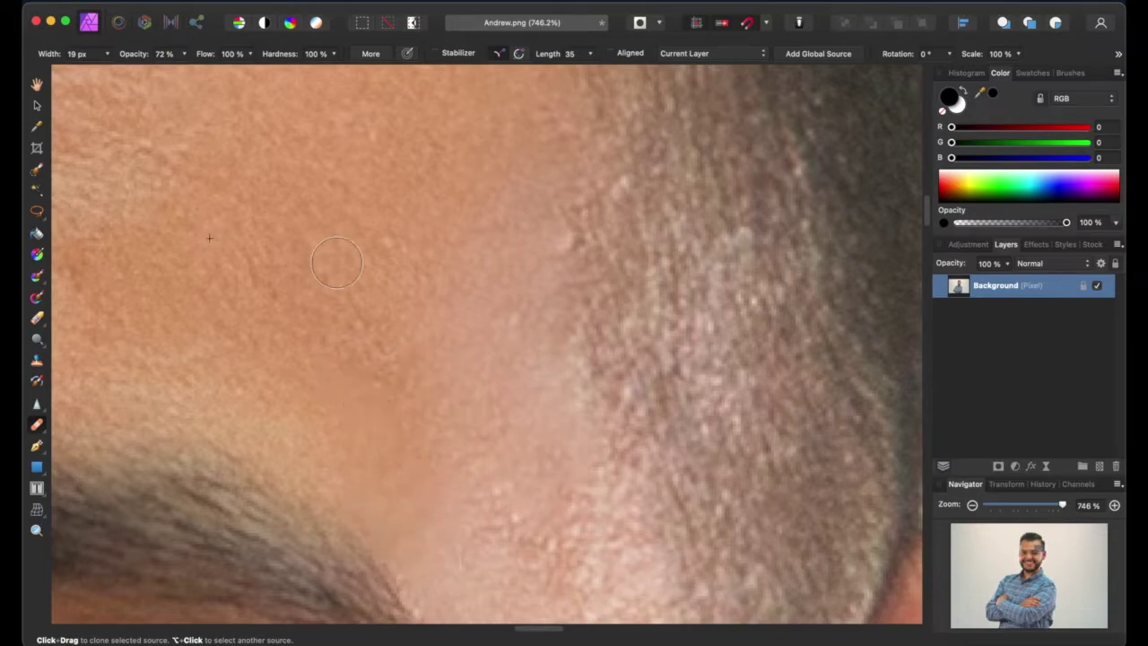
Heal the rough, shiny patch on the left temple between the forehead and the hairline, down towards the eyebrow
{"action": "scroll", "coordinate": [529, 627], "scroll_direction": "left", "scroll_amount": 10}
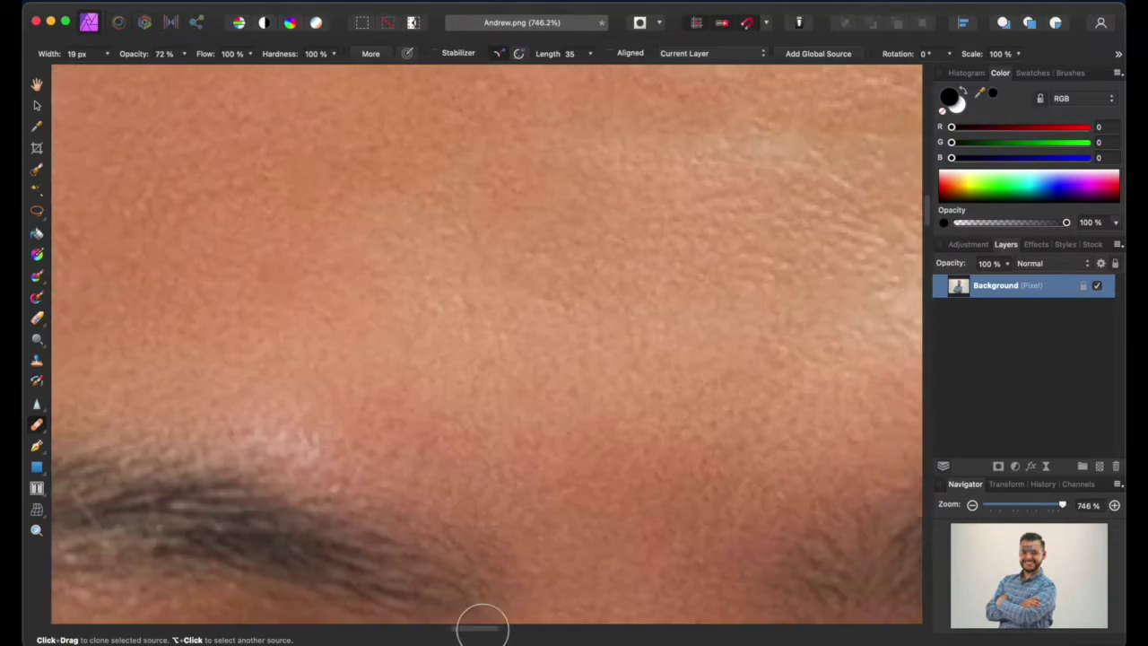
{"action": "scroll", "coordinate": [459, 619], "scroll_direction": "left", "scroll_amount": 2}
{"action": "scroll", "coordinate": [459, 619], "scroll_direction": "up", "scroll_amount": 4}
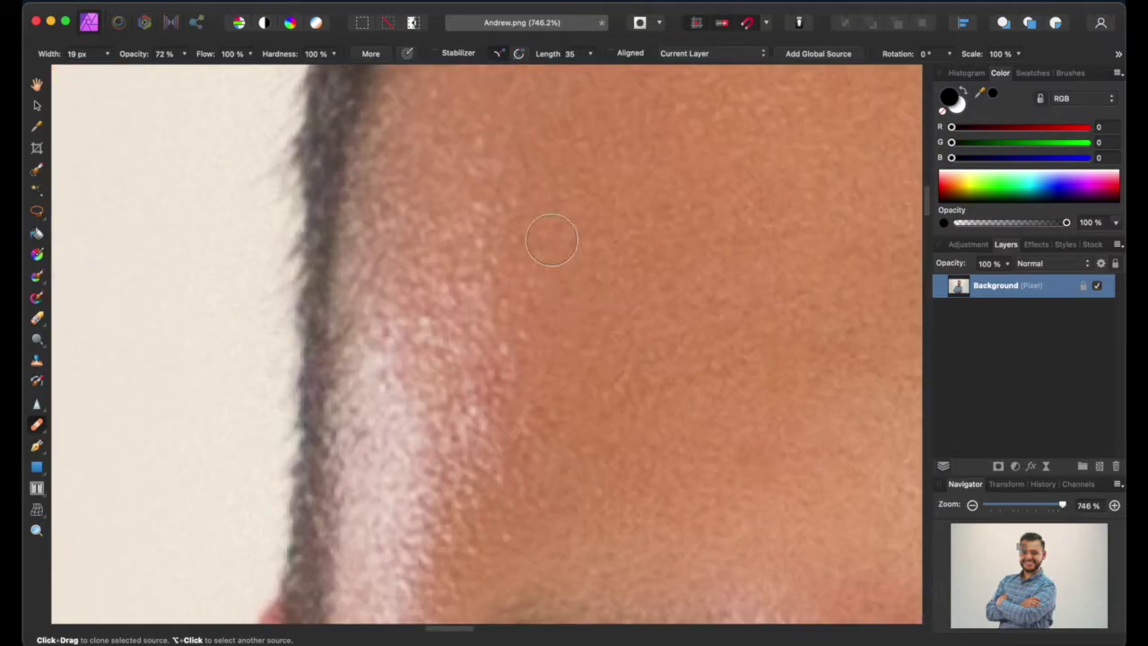
{"action": "mouse_move", "coordinate": [420, 262]}
{"action": "left_mouse_down"}
{"action": "mouse_move", "coordinate": [493, 395]}
{"action": "mouse_move", "coordinate": [388, 337]}
{"action": "mouse_move", "coordinate": [395, 359]}
{"action": "left_mouse_up"}
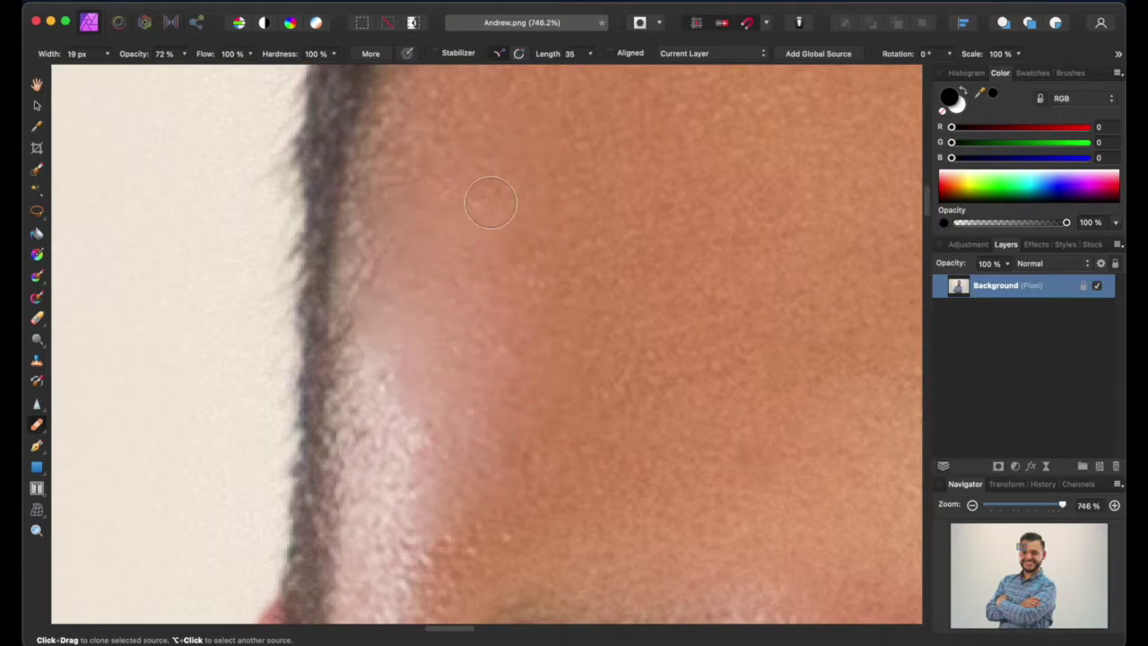
{"action": "scroll", "coordinate": [484, 269], "scroll_direction": "up", "scroll_amount": 4}
{"action": "scroll", "coordinate": [484, 274], "scroll_direction": "down", "scroll_amount": 4}
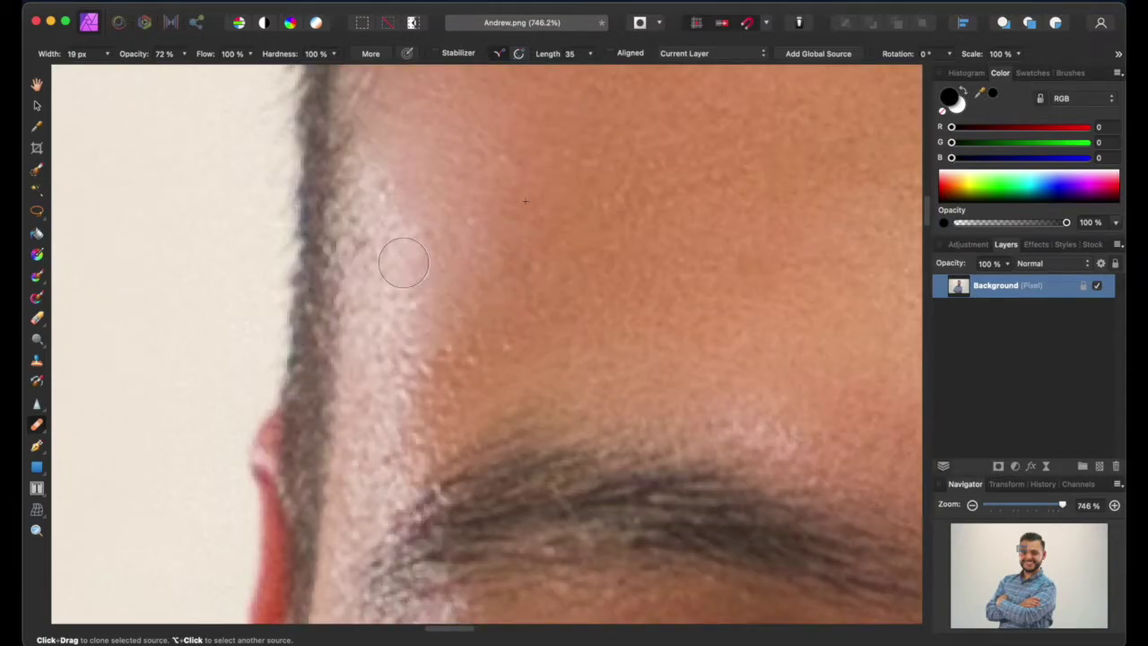
Smooth the rough skin outside the left eye and down the left cheek past the ear to the beard edge
{"action": "scroll", "coordinate": [410, 475], "scroll_direction": "down", "scroll_amount": 10}
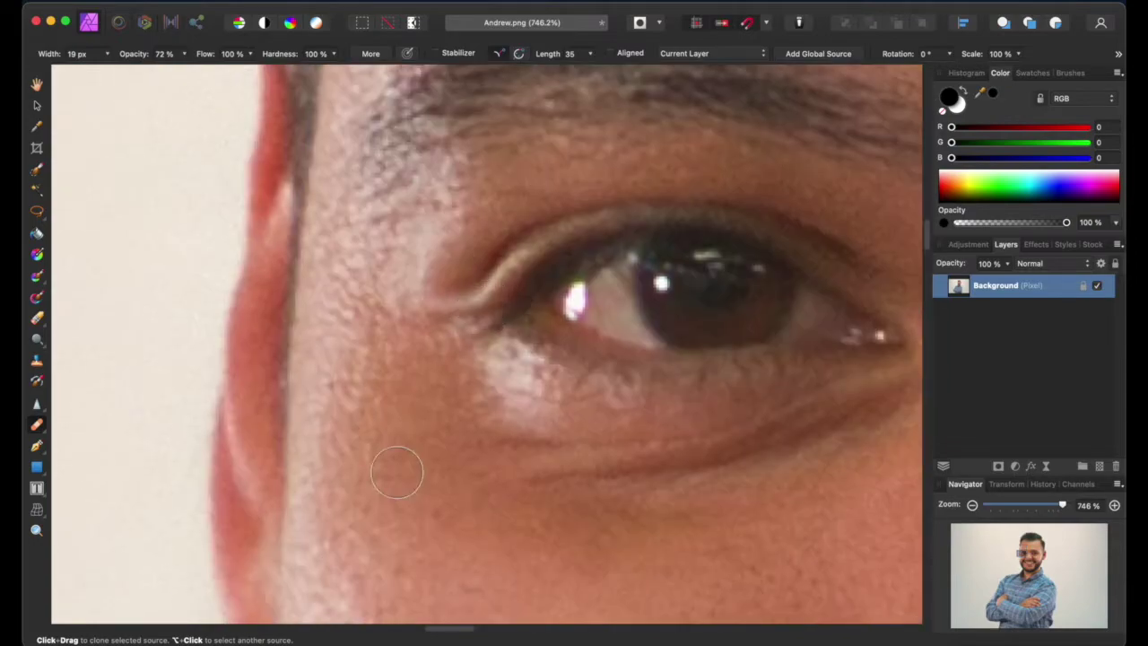
{"action": "left_click_drag", "start_coordinate": [381, 228], "coordinate": [374, 249]}
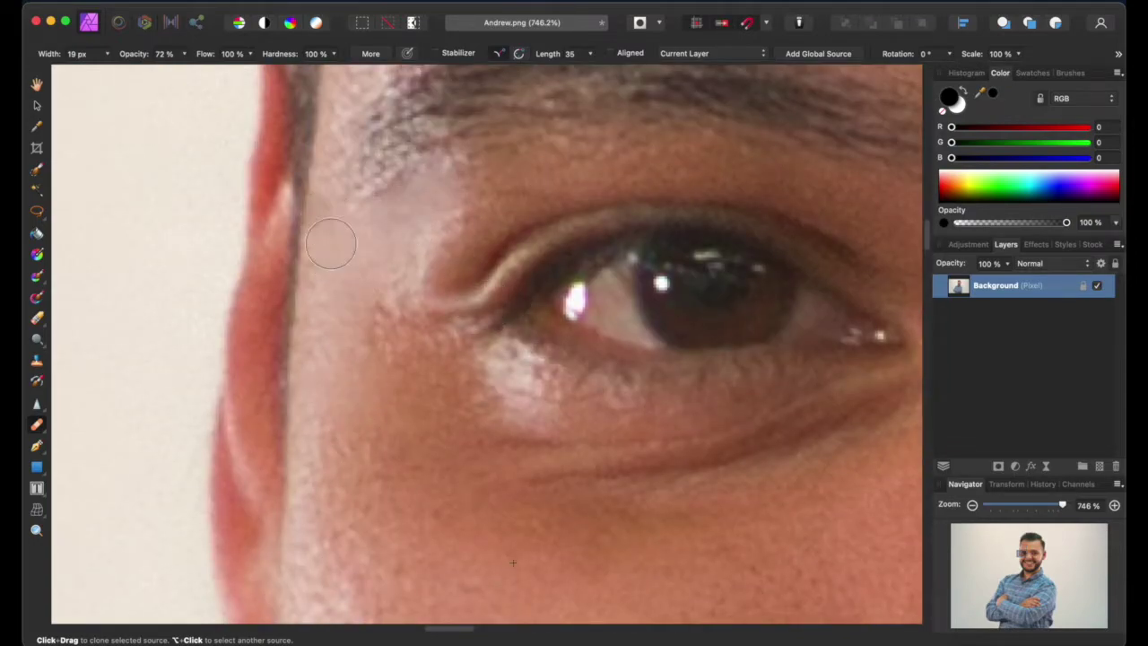
{"action": "scroll", "coordinate": [325, 224], "scroll_direction": "down", "scroll_amount": 6}
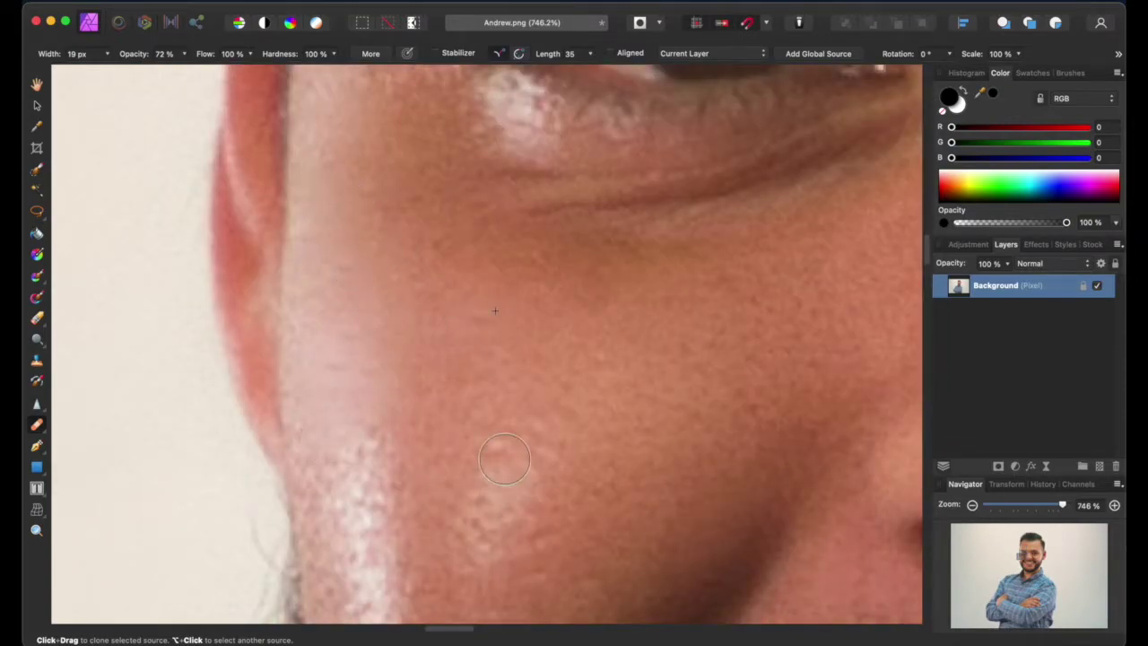
{"action": "scroll", "coordinate": [505, 498], "scroll_direction": "down", "scroll_amount": 7}
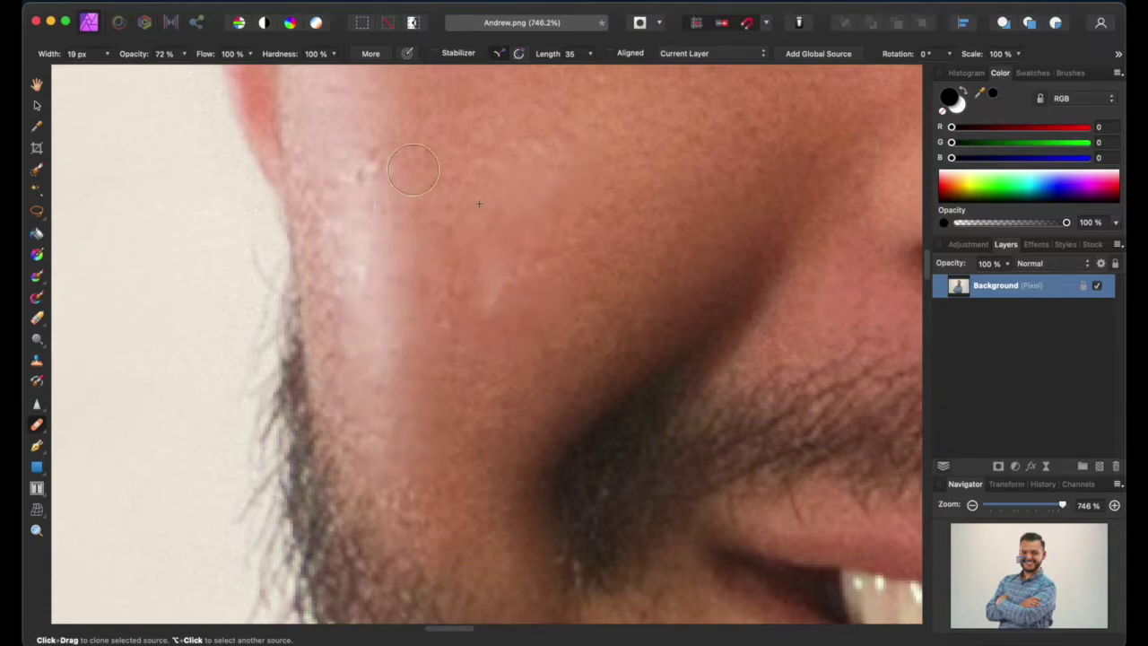
{"action": "scroll", "coordinate": [525, 454], "scroll_direction": "up", "scroll_amount": 3}
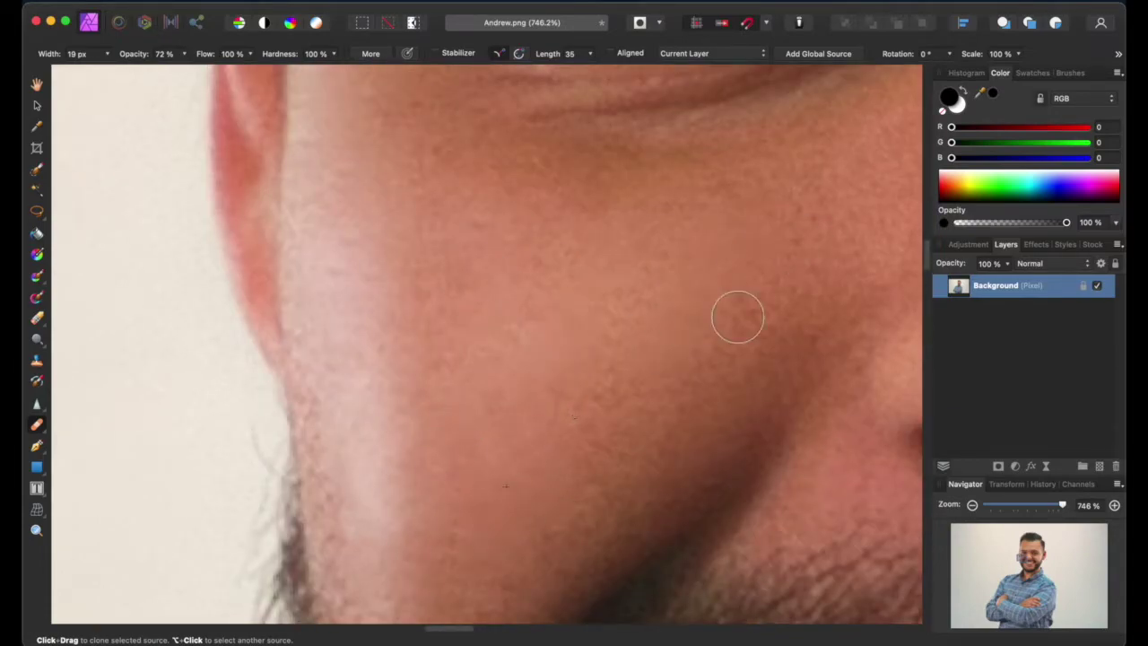
Heal the creases and pores under the right eye and the fine wrinkles at its outer corner
{"action": "key", "text": "super+0"}
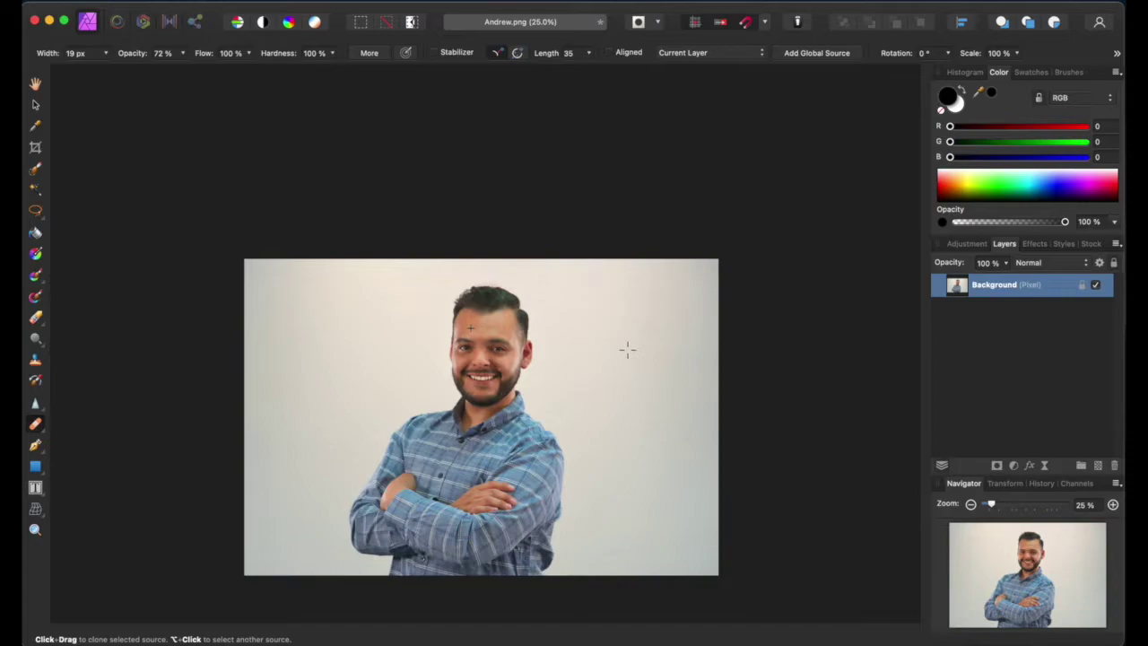
{"action": "scroll", "coordinate": [627, 349], "scroll_direction": "up", "scroll_amount": 10}
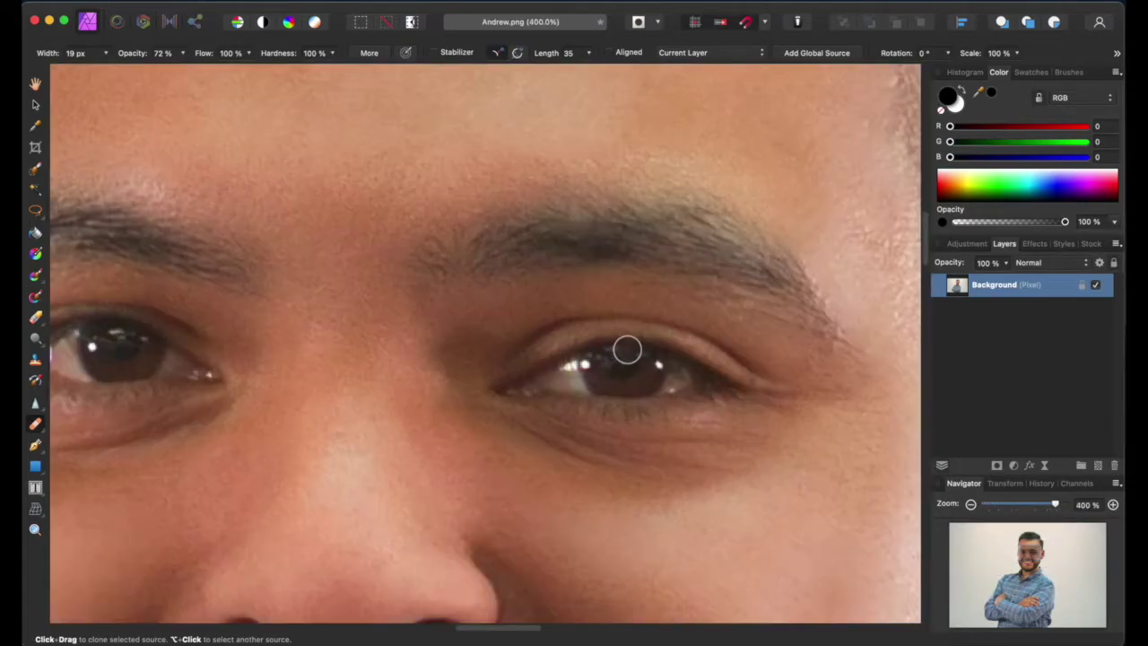
{"action": "scroll", "coordinate": [627, 349], "scroll_direction": "up", "scroll_amount": 3}
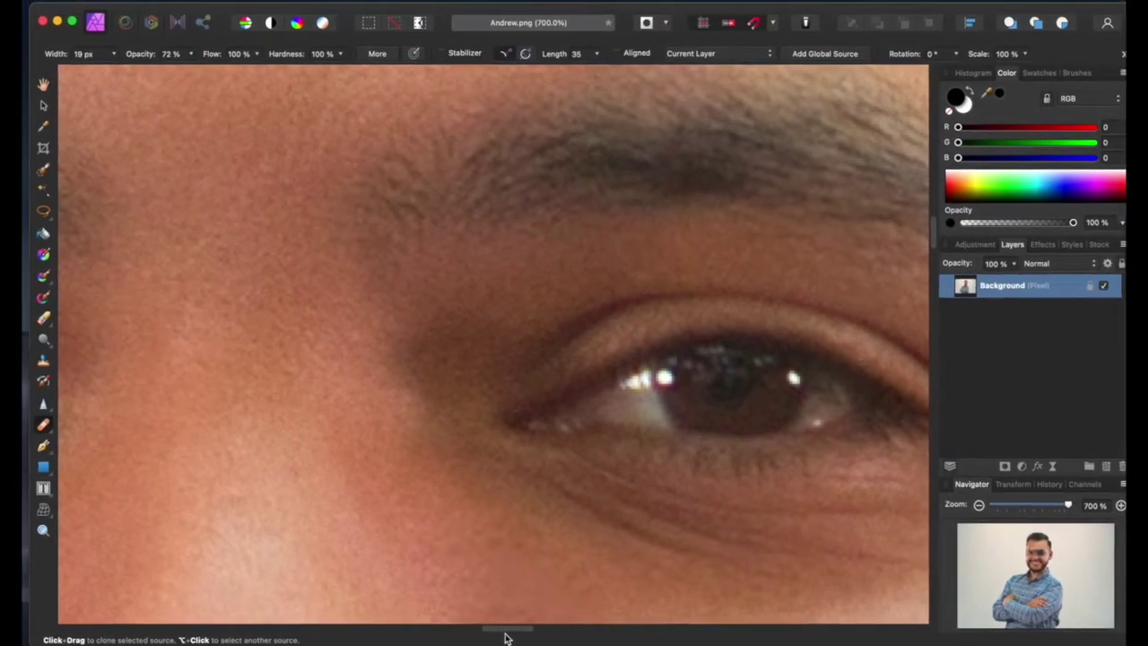
{"action": "scroll", "coordinate": [792, 528], "scroll_direction": "right", "scroll_amount": 5}
{"action": "scroll", "coordinate": [792, 528], "scroll_direction": "down", "scroll_amount": 2}
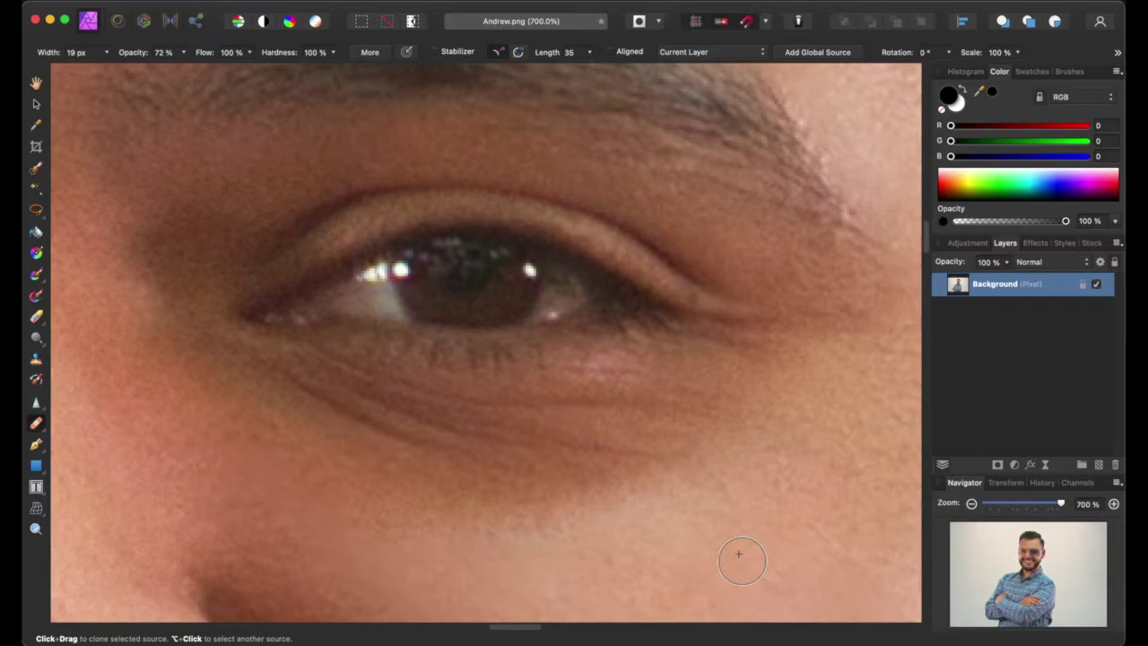
{"action": "mouse_move", "coordinate": [636, 458]}
{"action": "left_mouse_down"}
{"action": "mouse_move", "coordinate": [510, 441]}
{"action": "mouse_move", "coordinate": [518, 429]}
{"action": "mouse_move", "coordinate": [700, 400]}
{"action": "mouse_move", "coordinate": [597, 399]}
{"action": "mouse_move", "coordinate": [633, 380]}
{"action": "mouse_move", "coordinate": [567, 380]}
{"action": "mouse_move", "coordinate": [469, 408]}
{"action": "mouse_move", "coordinate": [525, 406]}
{"action": "mouse_move", "coordinate": [412, 407]}
{"action": "mouse_move", "coordinate": [279, 372]}
{"action": "mouse_move", "coordinate": [346, 417]}
{"action": "mouse_move", "coordinate": [480, 472]}
{"action": "mouse_move", "coordinate": [413, 468]}
{"action": "mouse_move", "coordinate": [558, 465]}
{"action": "mouse_move", "coordinate": [526, 483]}
{"action": "mouse_move", "coordinate": [593, 469]}
{"action": "mouse_move", "coordinate": [740, 357]}
{"action": "mouse_move", "coordinate": [826, 360]}
{"action": "mouse_move", "coordinate": [830, 347]}
{"action": "mouse_move", "coordinate": [791, 342]}
{"action": "mouse_move", "coordinate": [869, 324]}
{"action": "mouse_move", "coordinate": [818, 319]}
{"action": "mouse_move", "coordinate": [843, 294]}
{"action": "mouse_move", "coordinate": [801, 300]}
{"action": "left_mouse_up"}
{"action": "left_click_drag", "start_coordinate": [690, 446], "coordinate": [677, 464]}
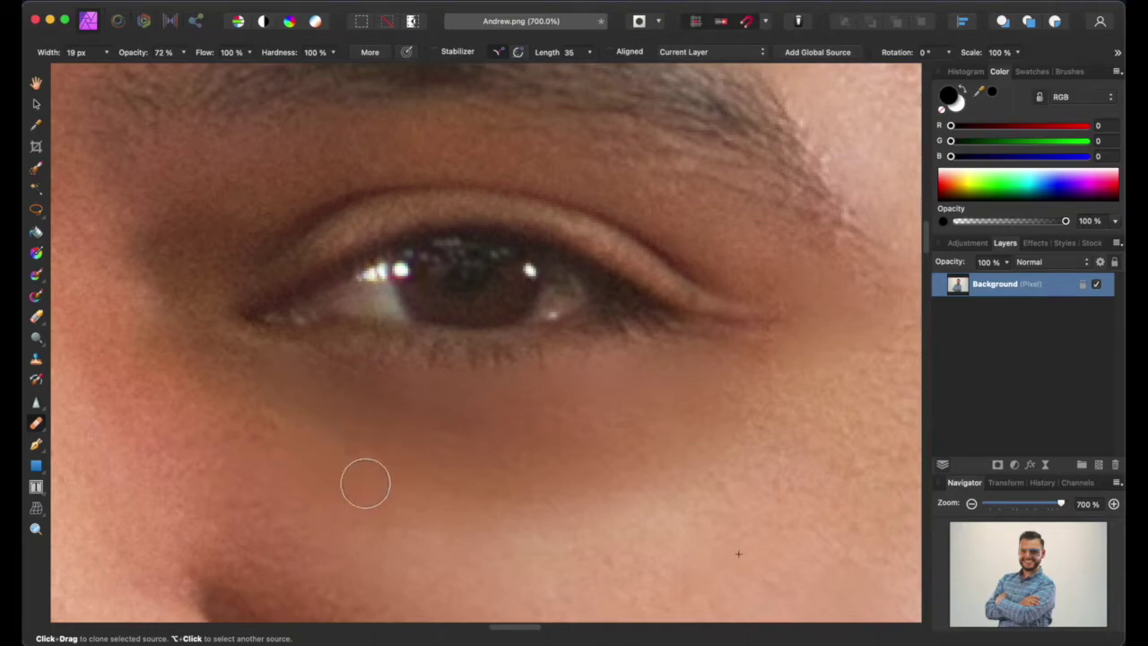
{"action": "scroll", "coordinate": [611, 429], "scroll_direction": "right", "scroll_amount": 3}
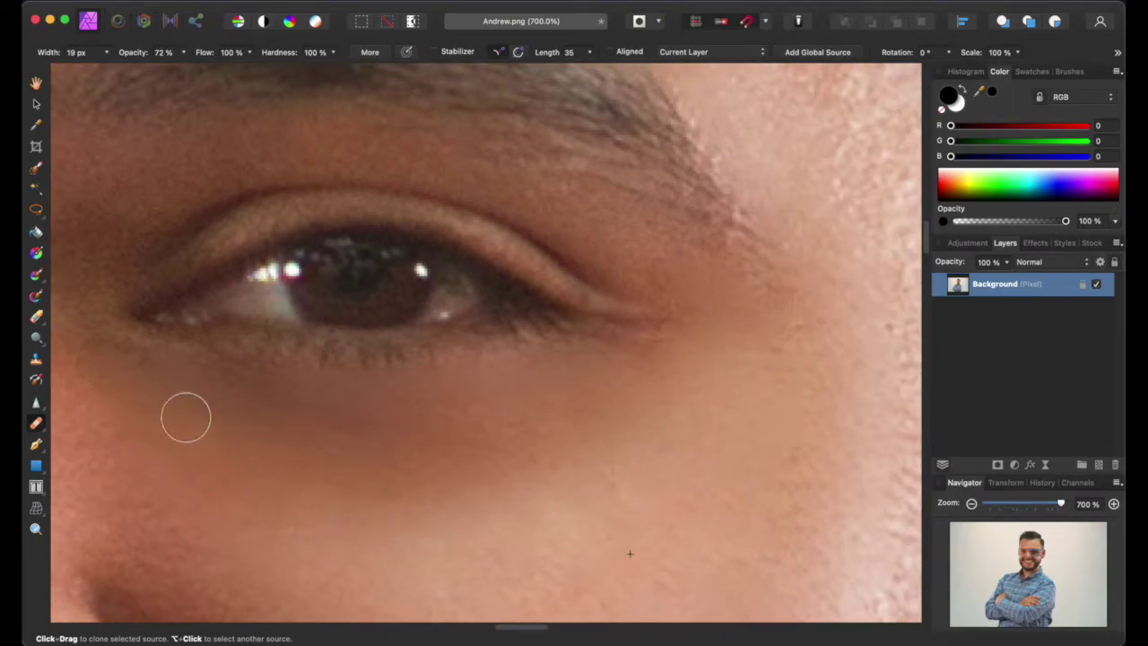
Heal the creases and shiny patch under the left eye and the rough skin around its outer corner, then review the portrait
{"action": "scroll", "coordinate": [502, 592], "scroll_direction": "left", "scroll_amount": 10}
{"action": "mouse_move", "coordinate": [394, 422]}
{"action": "left_mouse_down"}
{"action": "mouse_move", "coordinate": [568, 423]}
{"action": "mouse_move", "coordinate": [588, 383]}
{"action": "mouse_move", "coordinate": [732, 328]}
{"action": "mouse_move", "coordinate": [520, 386]}
{"action": "mouse_move", "coordinate": [374, 354]}
{"action": "mouse_move", "coordinate": [349, 322]}
{"action": "mouse_move", "coordinate": [394, 386]}
{"action": "left_mouse_up"}
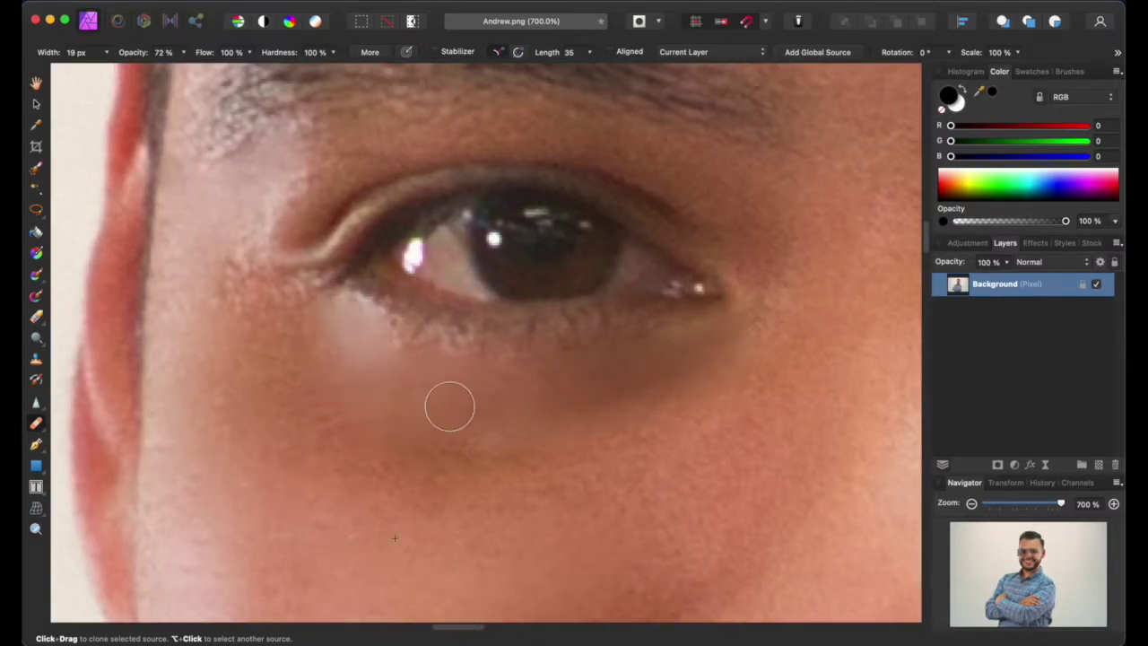
{"action": "left_click_drag", "start_coordinate": [295, 191], "coordinate": [256, 216]}
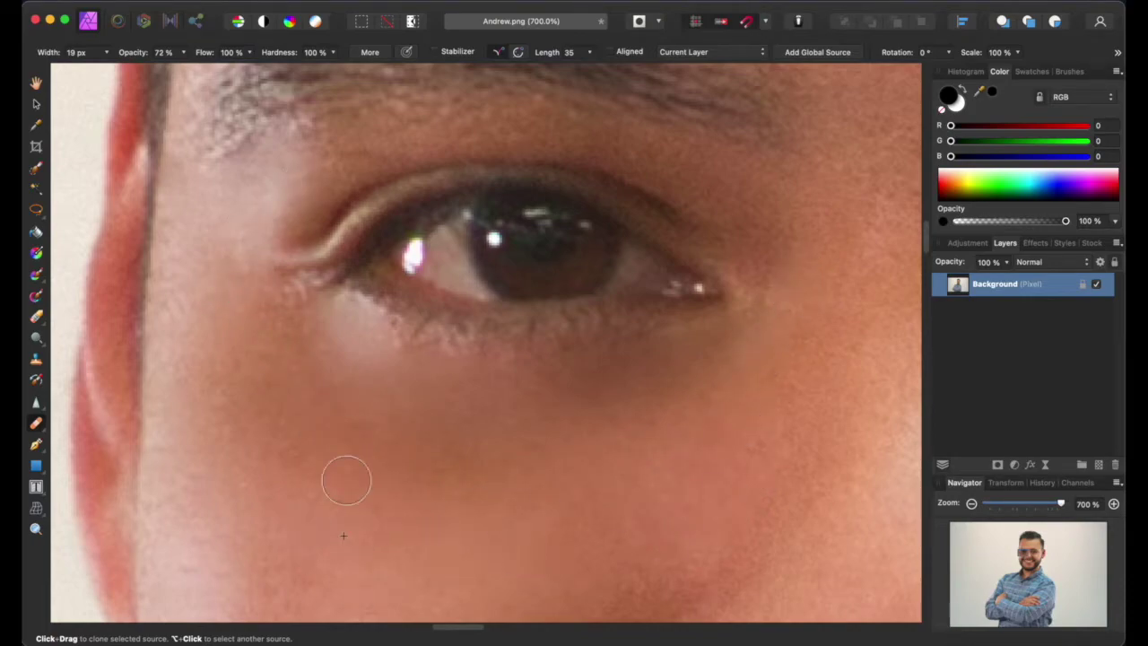
{"action": "key", "text": "super+0"}
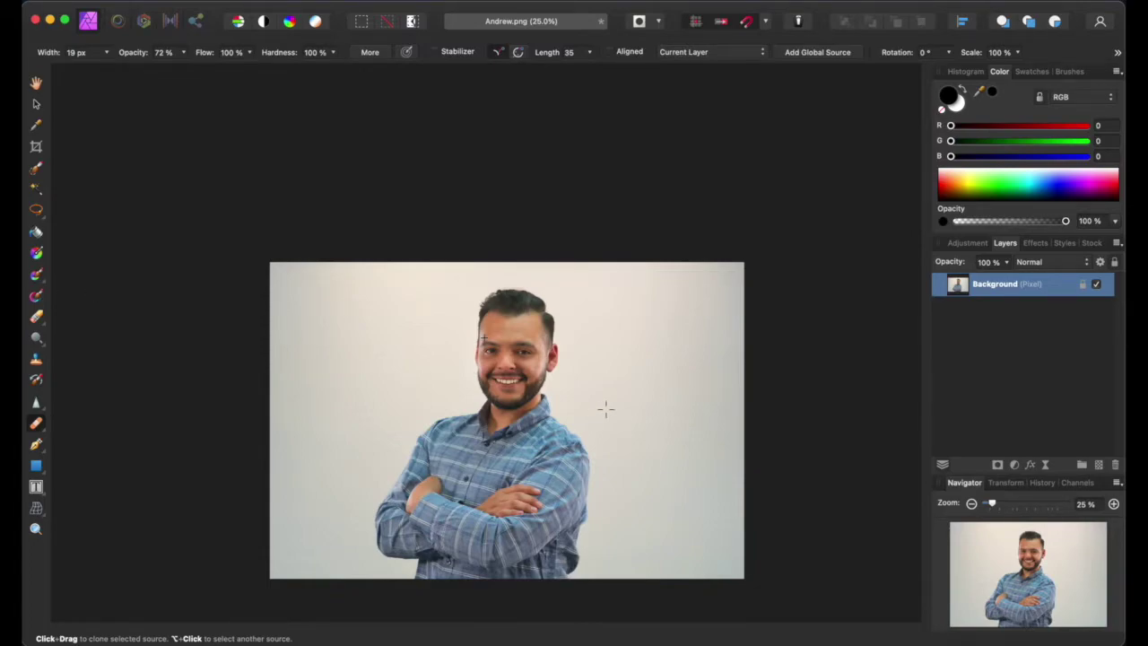
{"action": "key", "text": "super+equal"}
{"action": "scroll", "coordinate": [606, 409], "scroll_direction": "down", "scroll_amount": 5}
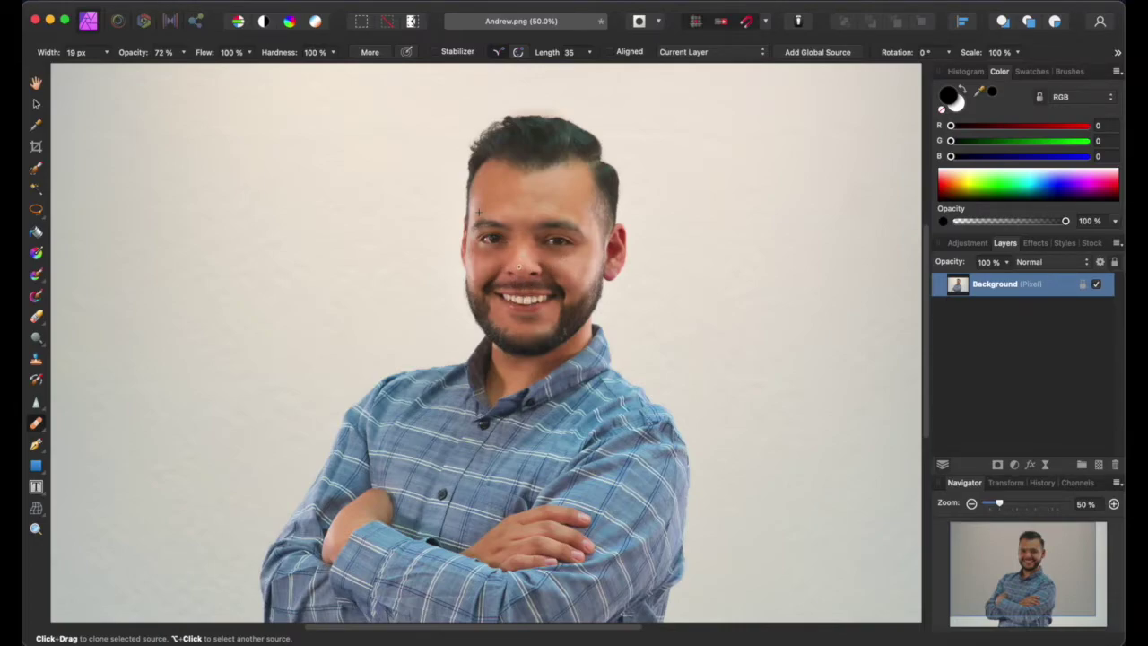
{"action": "key", "text": "super+minus"}
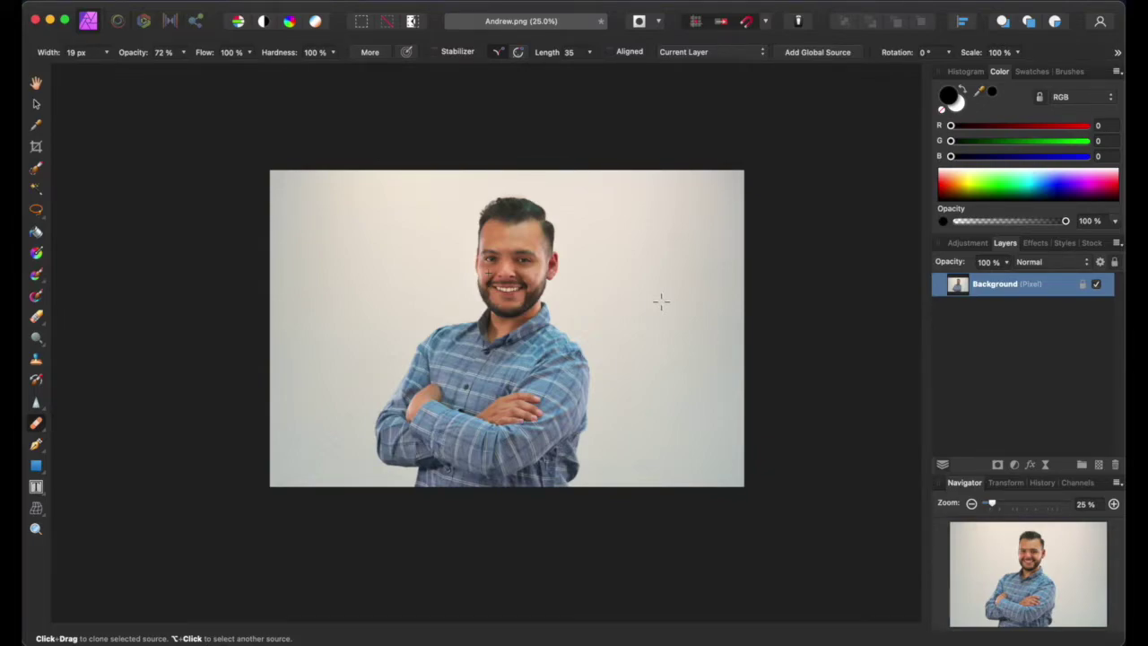
Erase most of the plain studio backdrop on both sides and above the man using the Background Erase Brush at 450 px and 22% hardness
{"action": "key", "text": "w"}
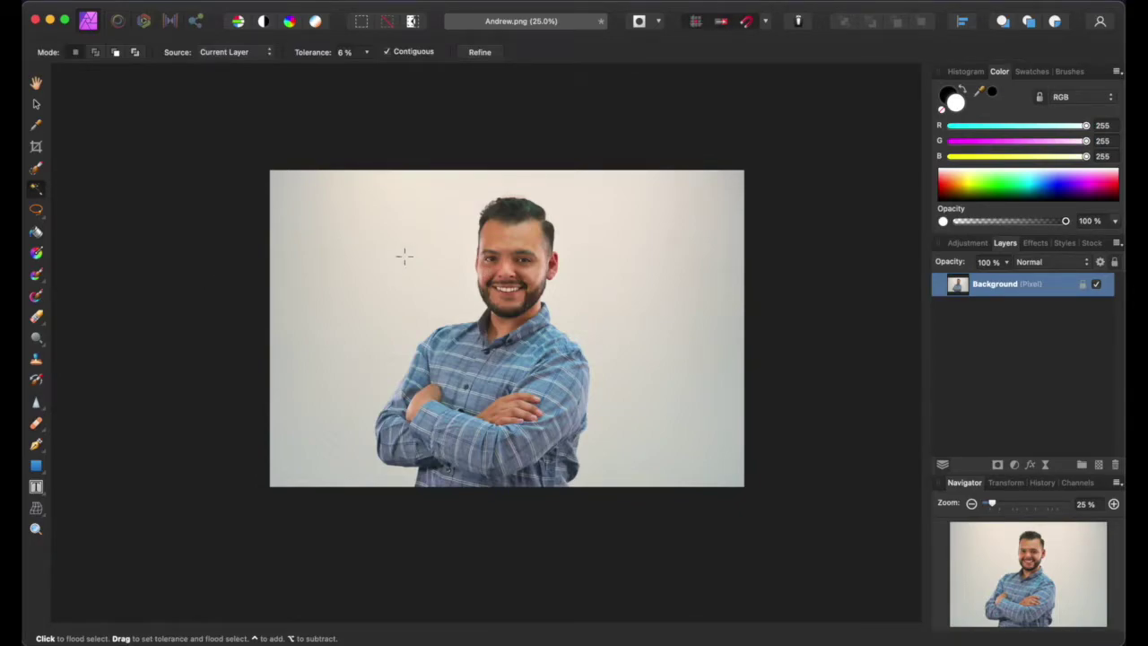
{"action": "left_click", "coordinate": [52, 316]}
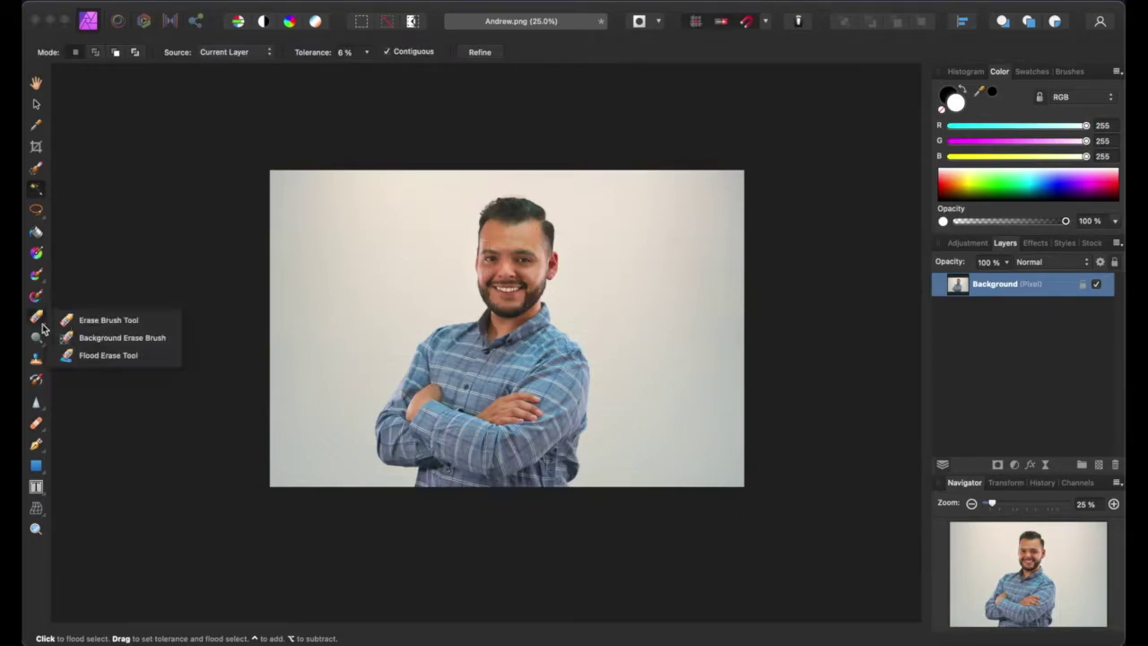
{"action": "left_click", "coordinate": [109, 320]}
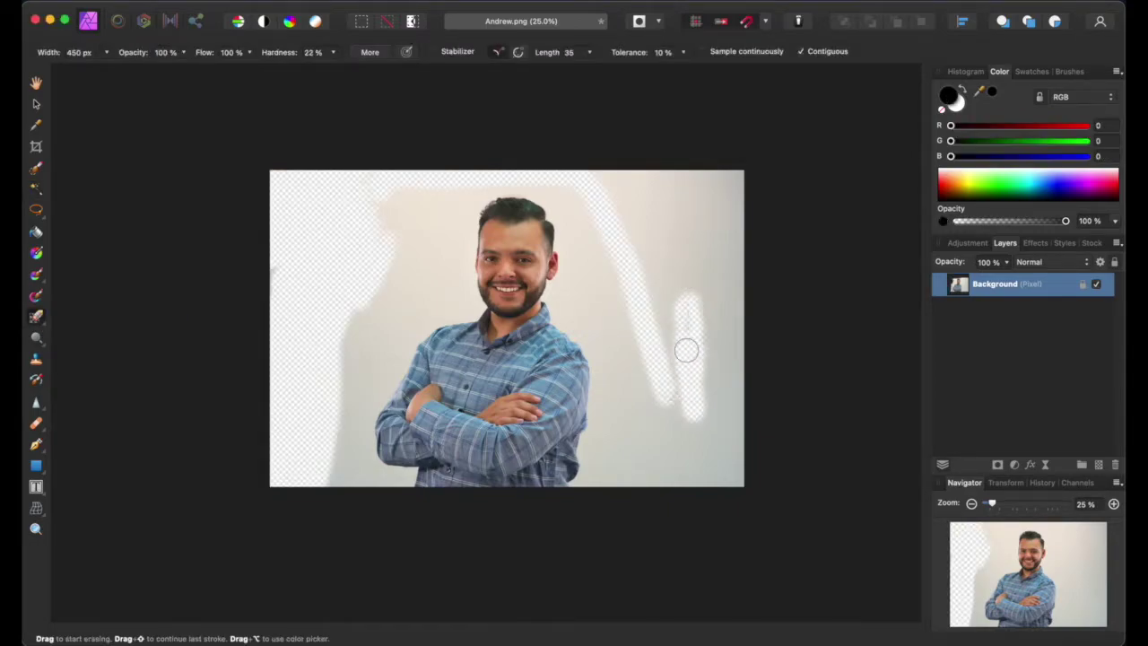
{"action": "mouse_move", "coordinate": [684, 346]}
{"action": "left_mouse_down"}
{"action": "mouse_move", "coordinate": [599, 175]}
{"action": "mouse_move", "coordinate": [742, 181]}
{"action": "mouse_move", "coordinate": [651, 184]}
{"action": "left_mouse_up"}
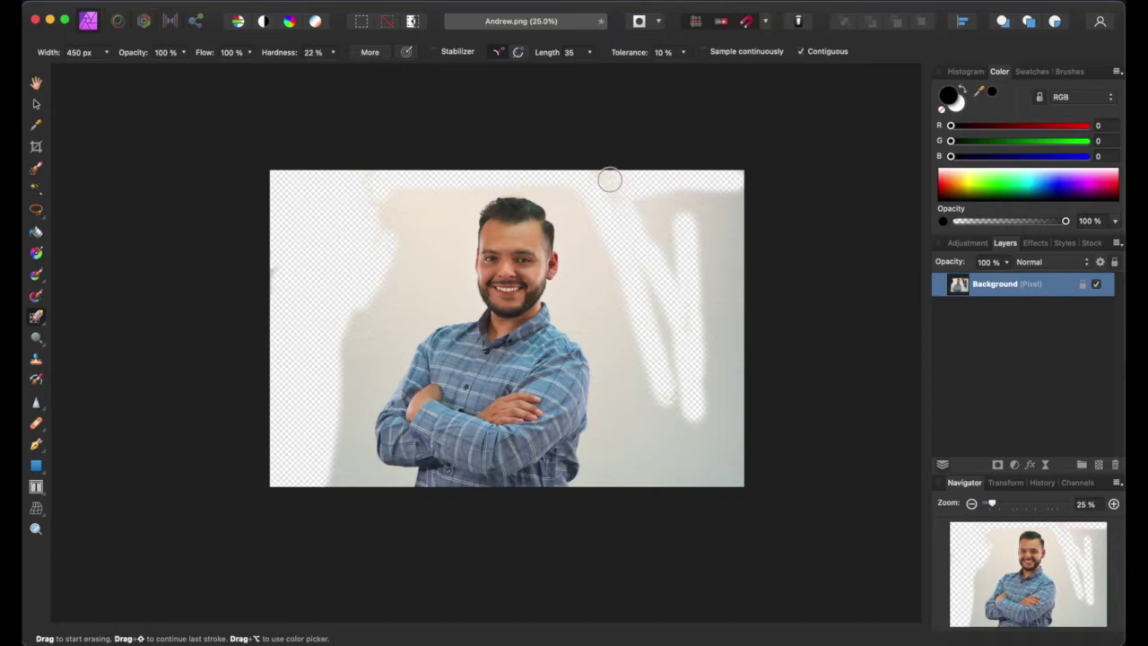
{"action": "left_click_drag", "start_coordinate": [638, 236], "coordinate": [653, 267]}
{"action": "mouse_move", "coordinate": [605, 173]}
{"action": "left_mouse_down"}
{"action": "mouse_move", "coordinate": [712, 308]}
{"action": "mouse_move", "coordinate": [676, 342]}
{"action": "mouse_move", "coordinate": [655, 209]}
{"action": "left_mouse_up"}
{"action": "mouse_move", "coordinate": [612, 172]}
{"action": "left_mouse_down"}
{"action": "mouse_move", "coordinate": [705, 367]}
{"action": "mouse_move", "coordinate": [692, 300]}
{"action": "mouse_move", "coordinate": [727, 269]}
{"action": "mouse_move", "coordinate": [727, 360]}
{"action": "mouse_move", "coordinate": [679, 469]}
{"action": "mouse_move", "coordinate": [620, 481]}
{"action": "mouse_move", "coordinate": [575, 186]}
{"action": "mouse_move", "coordinate": [645, 337]}
{"action": "left_mouse_up"}
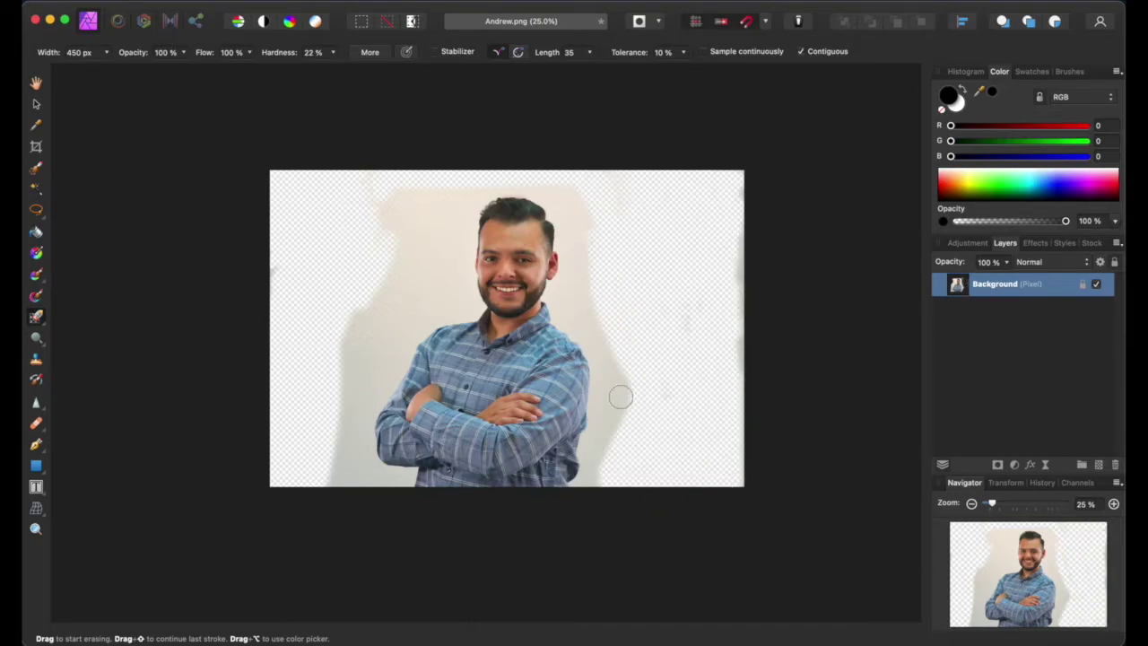
{"action": "mouse_move", "coordinate": [741, 276]}
{"action": "left_mouse_down"}
{"action": "mouse_move", "coordinate": [586, 253]}
{"action": "mouse_move", "coordinate": [600, 479]}
{"action": "mouse_move", "coordinate": [699, 300]}
{"action": "left_mouse_up"}
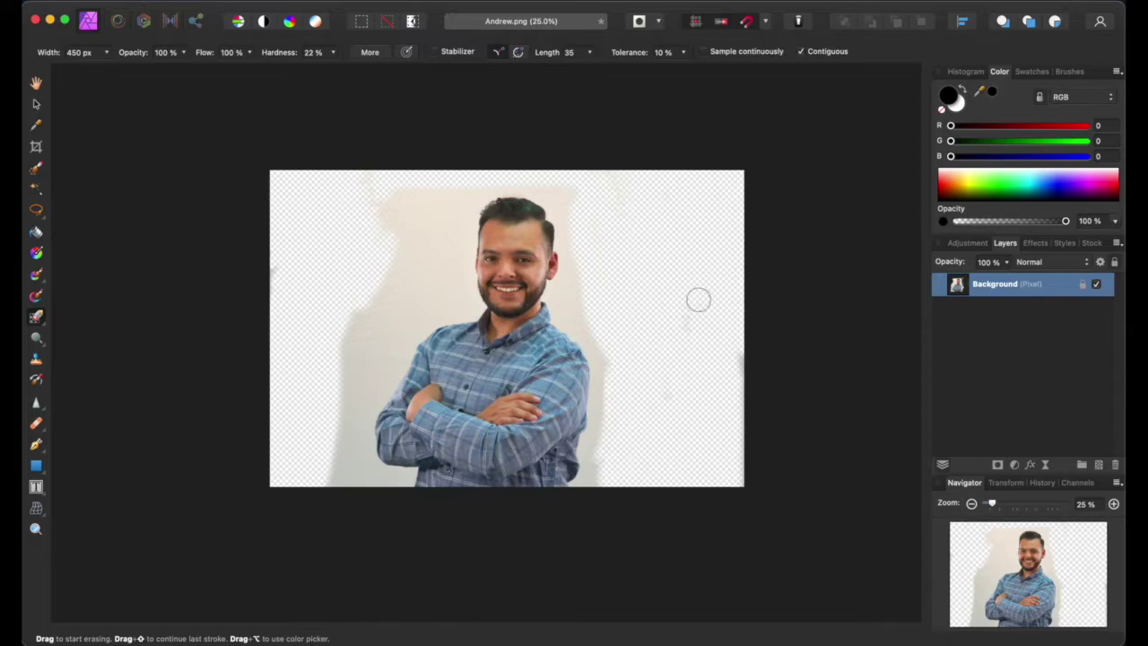
{"action": "mouse_move", "coordinate": [394, 210]}
{"action": "left_mouse_down"}
{"action": "mouse_move", "coordinate": [362, 228]}
{"action": "mouse_move", "coordinate": [332, 171]}
{"action": "left_mouse_up"}
Erase the backdrop along the image's lower edge beside the man's left-hand elbow using the Background Erase Brush at 130 px and 100% hardness
{"action": "key", "text": "super+plus"}
{"action": "scroll", "coordinate": [339, 86], "scroll_direction": "left", "scroll_amount": 3}
{"action": "key", "text": "shift+bracketright"}
{"action": "key", "text": "shift+bracketright"}
{"action": "key", "text": "shift+bracketright"}
{"action": "key", "text": "shift+bracketright"}
{"action": "scroll", "coordinate": [431, 175], "scroll_direction": "down", "scroll_amount": 5}
{"action": "mouse_move", "coordinate": [453, 345]}
{"action": "left_mouse_down"}
{"action": "mouse_move", "coordinate": [350, 341]}
{"action": "mouse_move", "coordinate": [325, 315]}
{"action": "left_mouse_up"}
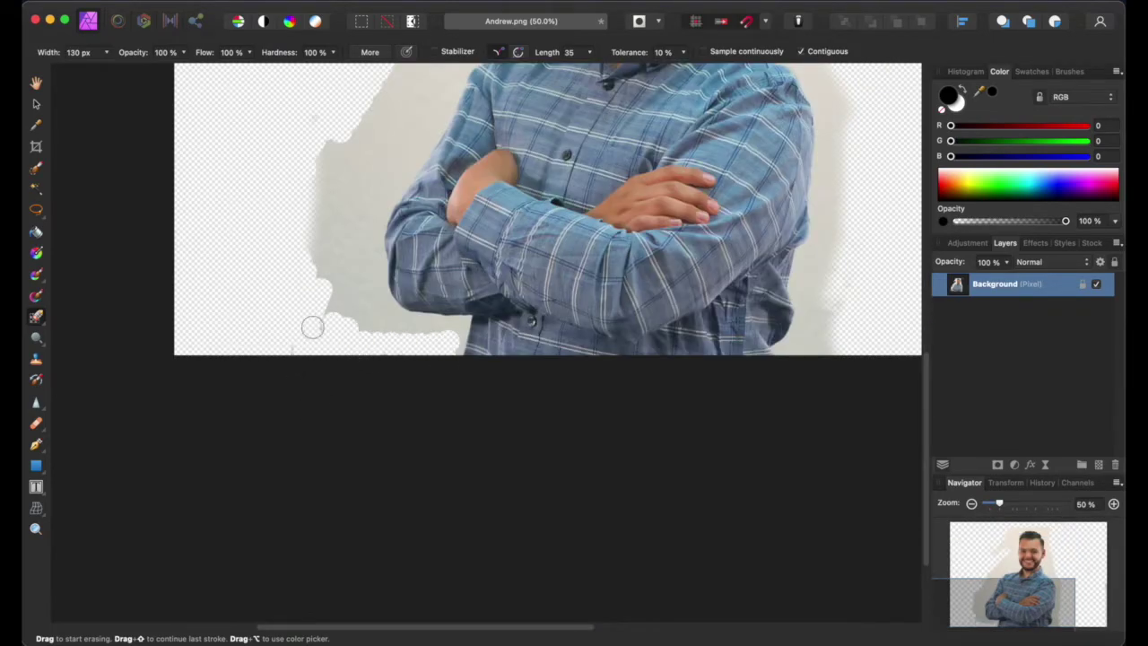
Erase backdrop remnants along the image's right side and round off the rim above the head using the Erase Brush Tool at 130 px
{"action": "key", "text": "e"}
{"action": "scroll", "coordinate": [387, 192], "scroll_direction": "up", "scroll_amount": 5}
{"action": "mouse_move", "coordinate": [475, 224]}
{"action": "left_mouse_down"}
{"action": "mouse_move", "coordinate": [528, 192]}
{"action": "mouse_move", "coordinate": [543, 202]}
{"action": "left_mouse_up"}
{"action": "scroll", "coordinate": [418, 248], "scroll_direction": "up", "scroll_amount": 2}
{"action": "scroll", "coordinate": [418, 248], "scroll_direction": "up", "scroll_amount": 2}
{"action": "scroll", "coordinate": [672, 579], "scroll_direction": "right", "scroll_amount": 5}
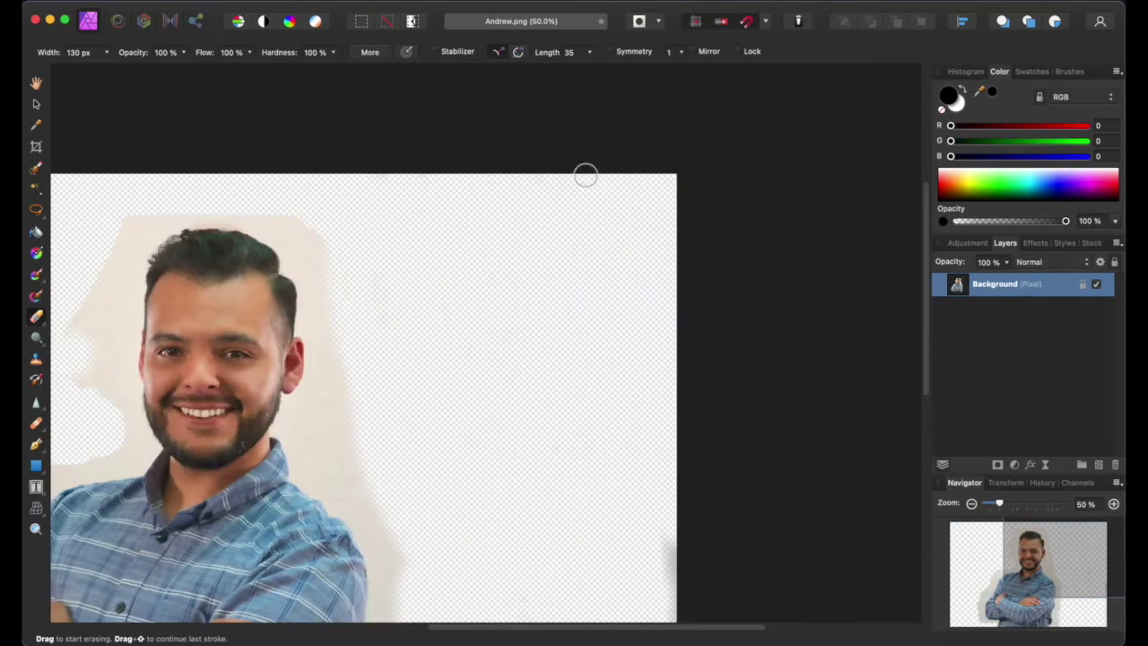
{"action": "scroll", "coordinate": [600, 269], "scroll_direction": "down", "scroll_amount": 5}
{"action": "scroll", "coordinate": [458, 159], "scroll_direction": "up", "scroll_amount": 5}
{"action": "scroll", "coordinate": [293, 295], "scroll_direction": "left", "scroll_amount": 4}
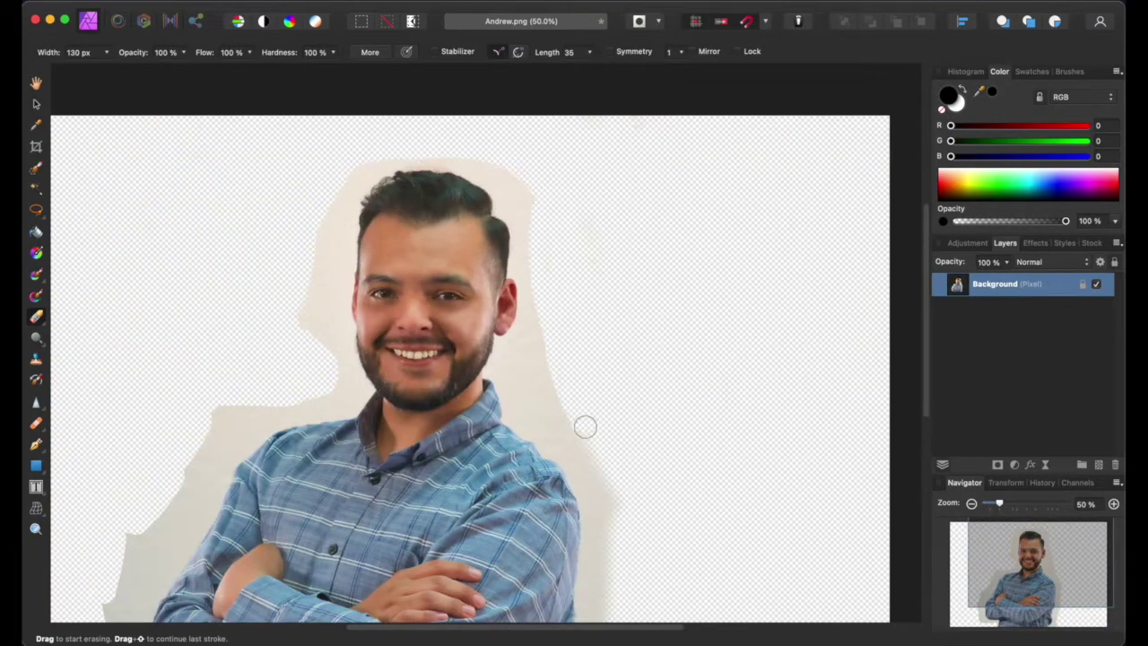
Trim the uneven backdrop rim beside both arms and shoulders into a smoother outline with the 130 px Erase Brush
{"action": "scroll", "coordinate": [86, 462], "scroll_direction": "down", "scroll_amount": 5}
{"action": "mouse_move", "coordinate": [86, 463]}
{"action": "left_mouse_down"}
{"action": "mouse_move", "coordinate": [119, 284]}
{"action": "mouse_move", "coordinate": [257, 121]}
{"action": "left_mouse_up"}
{"action": "scroll", "coordinate": [101, 359], "scroll_direction": "up", "scroll_amount": 5}
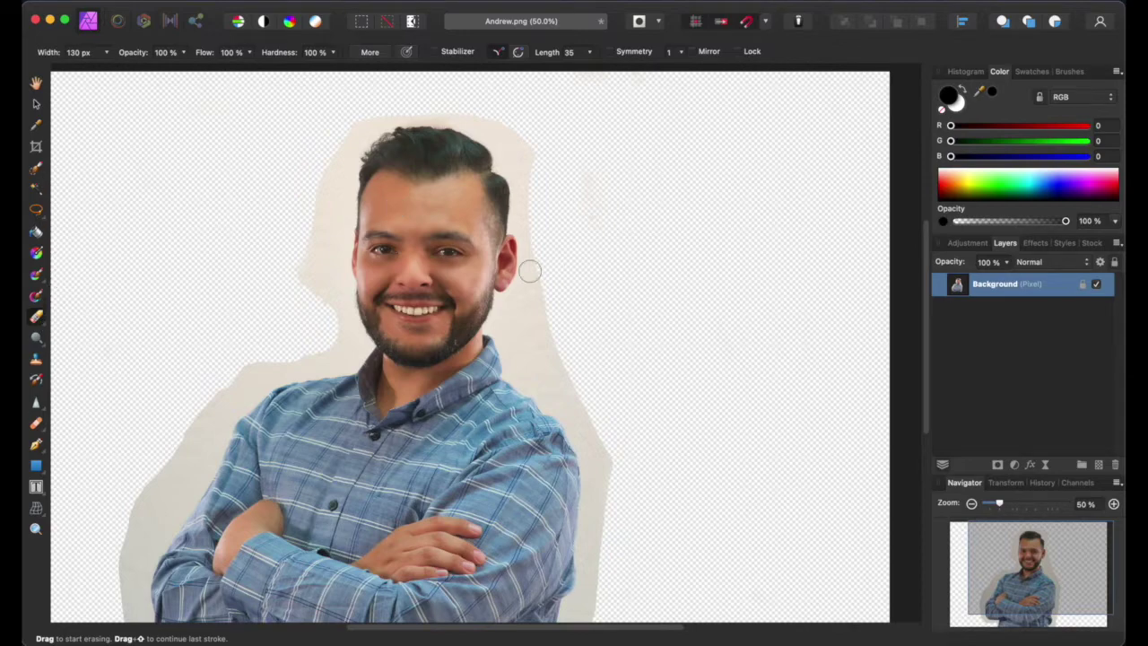
{"action": "scroll", "coordinate": [597, 264], "scroll_direction": "down", "scroll_amount": 2}
{"action": "scroll", "coordinate": [610, 283], "scroll_direction": "up", "scroll_amount": 3}
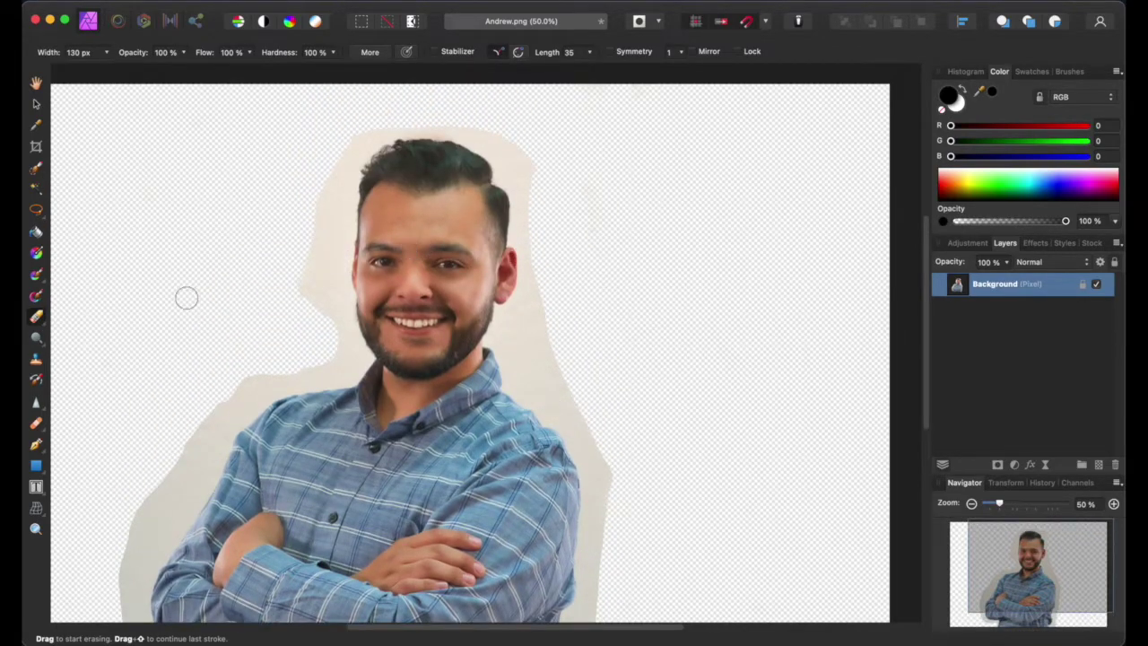
Flood-select the backdrop around the head and shoulders at 6% tolerance and delete it, including the sliver above the hair
{"action": "left_click", "coordinate": [36, 207]}
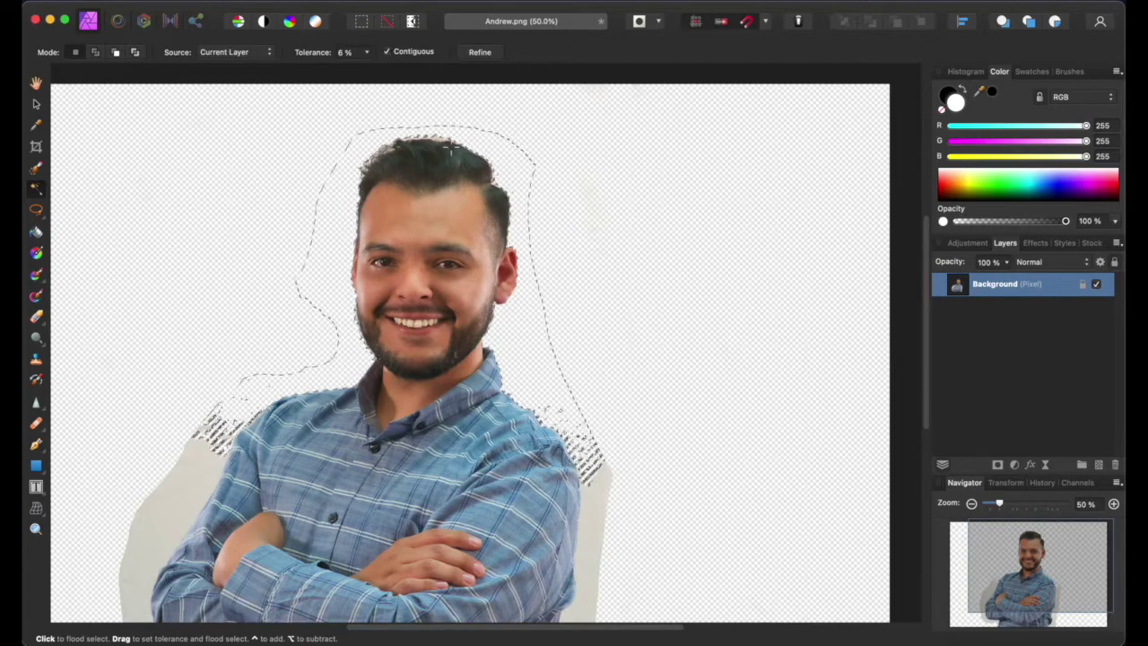
{"action": "scroll", "coordinate": [473, 347], "scroll_direction": "up", "scroll_amount": 5}
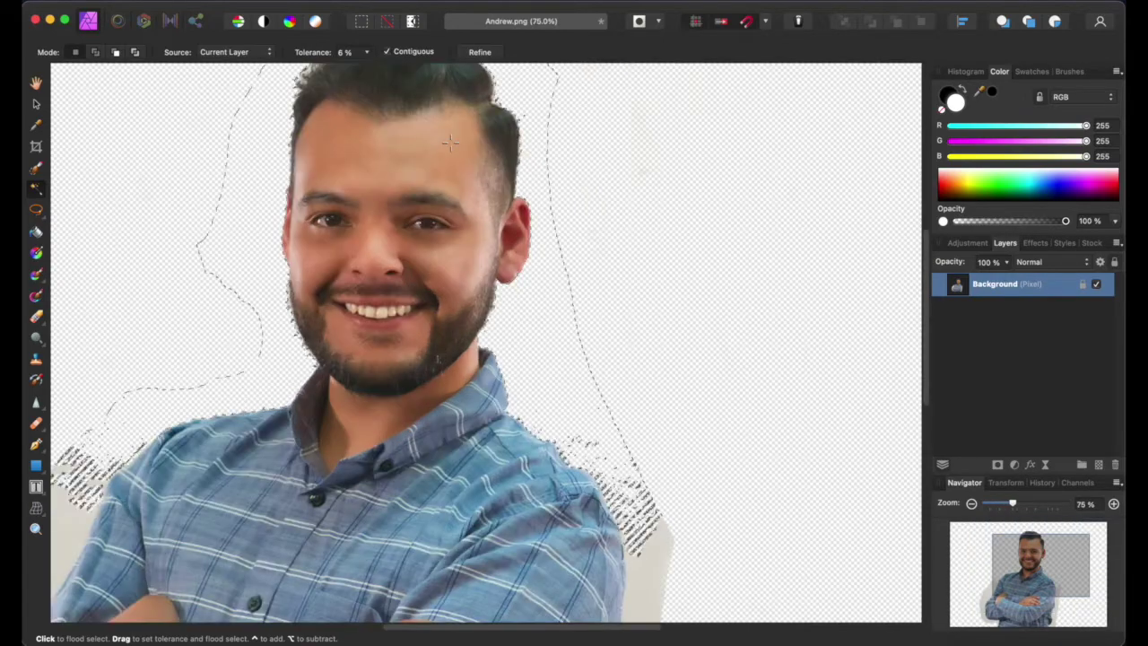
{"action": "scroll", "coordinate": [473, 347], "scroll_direction": "up", "scroll_amount": 10}
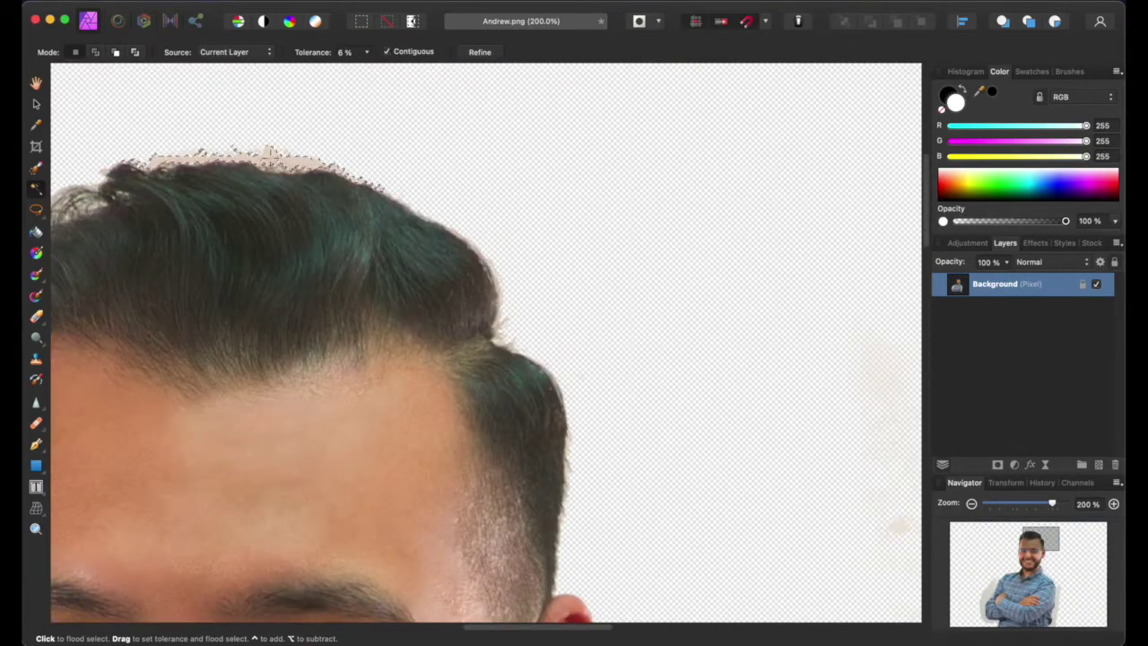
{"action": "key", "text": "Delete"}
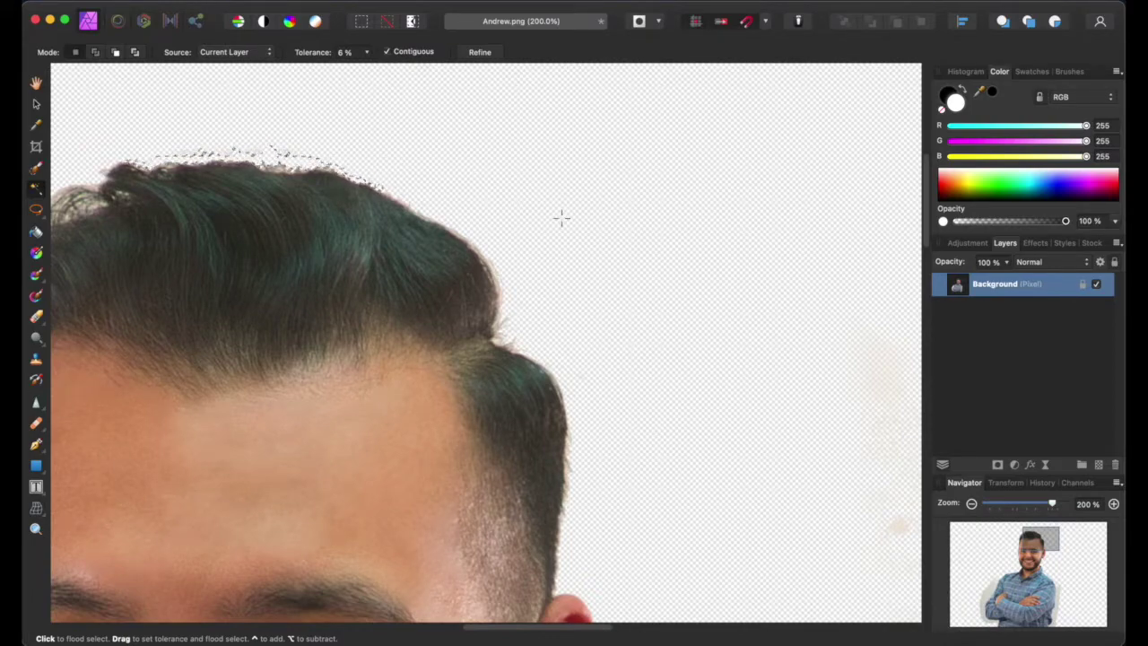
Remove the remaining backdrop beside the man's arm on the image's right side with a flood selection at 6% tolerance
{"action": "scroll", "coordinate": [598, 237], "scroll_direction": "down", "scroll_amount": 10}
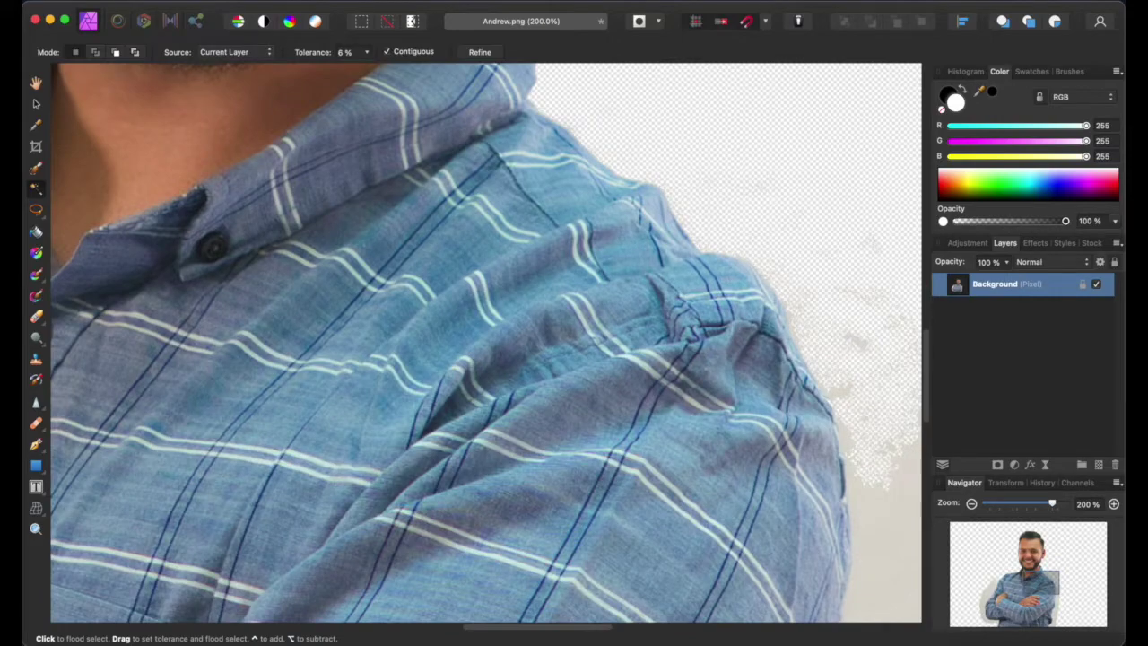
{"action": "left_click_drag", "start_coordinate": [538, 628], "coordinate": [599, 627]}
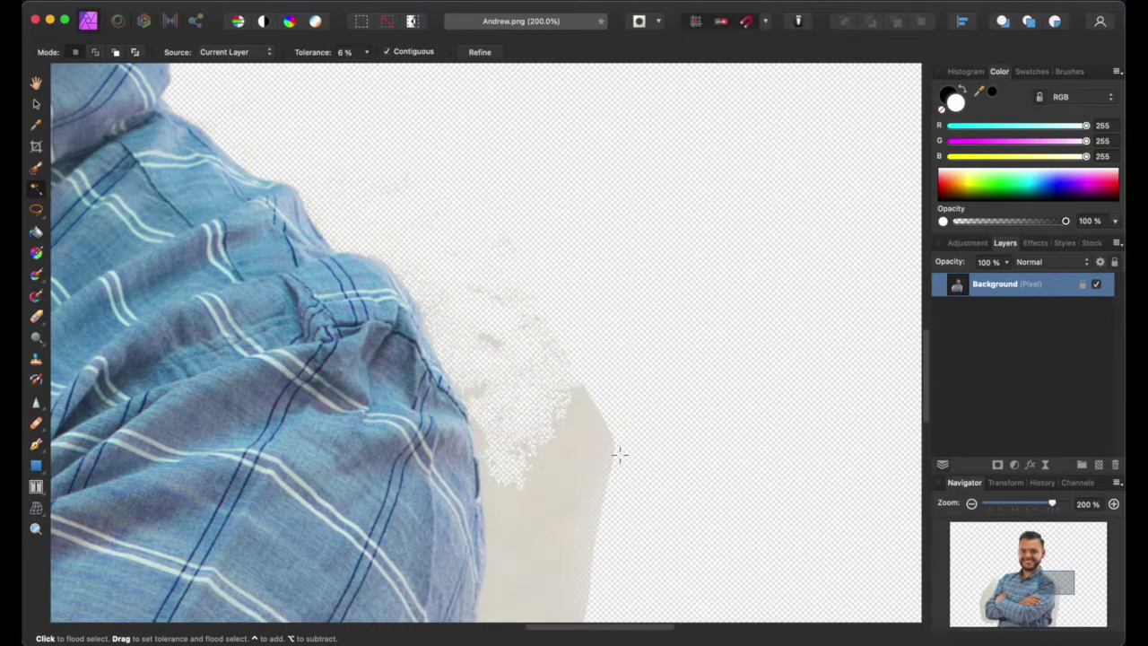
{"action": "key", "text": "super+minus"}
{"action": "key", "text": "super+minus"}
{"action": "left_click", "coordinate": [498, 368]}
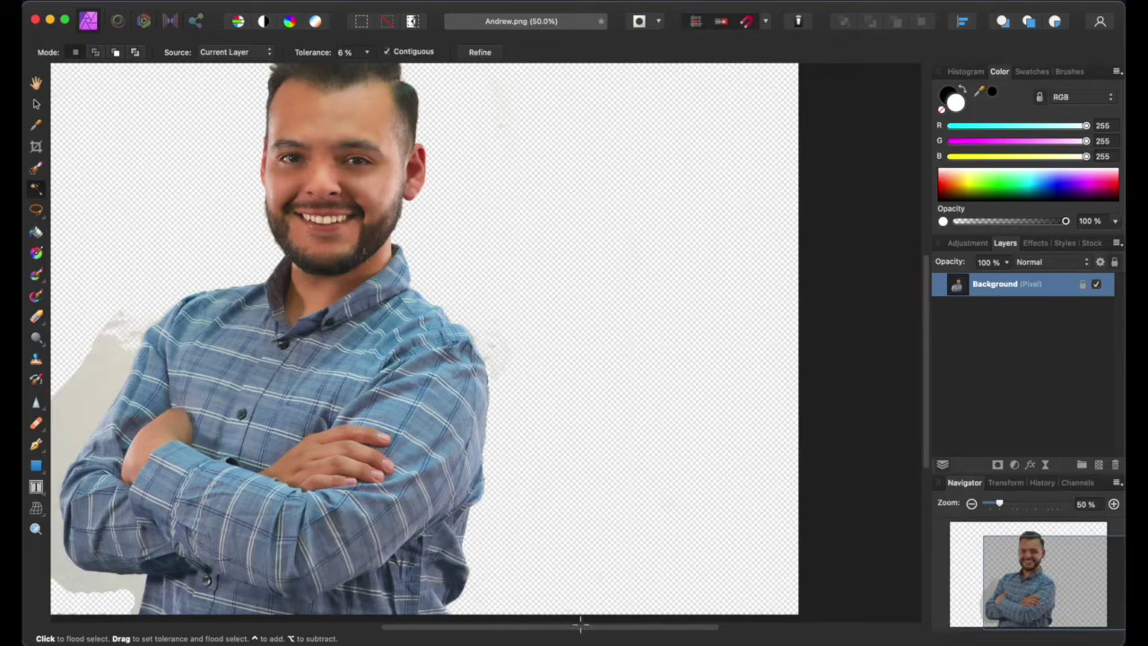
Flood-select the backdrop strip beside the arm on the image's left side at 6% tolerance and delete it
{"action": "left_click_drag", "start_coordinate": [579, 631], "coordinate": [481, 628]}
{"action": "left_click", "coordinate": [351, 359]}
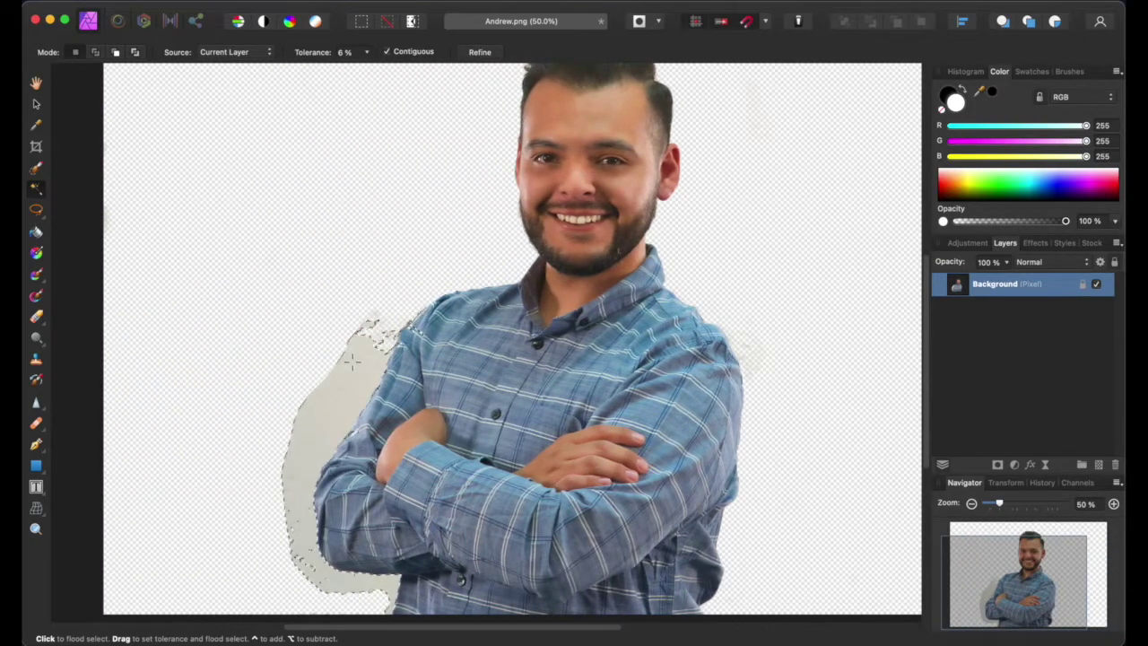
{"action": "key", "text": "Delete"}
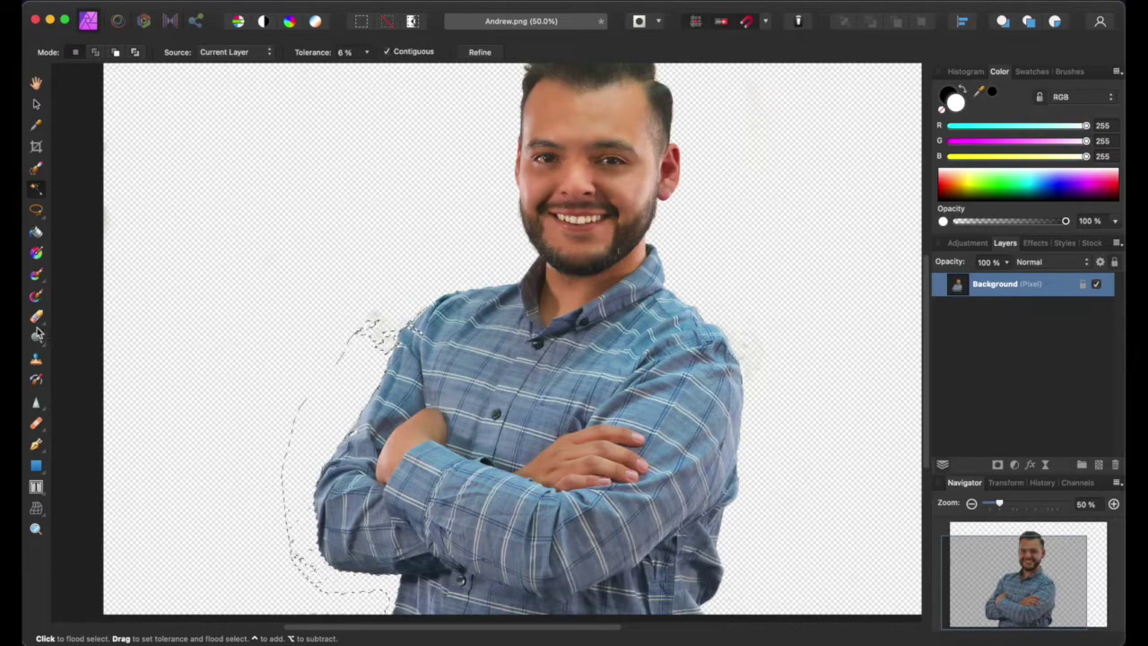
Clear the selection and erase the leftover specks beside the left-hand shoulder with the Erase Brush Tool
{"action": "left_click", "coordinate": [36, 318]}
{"action": "left_click", "coordinate": [41, 325]}
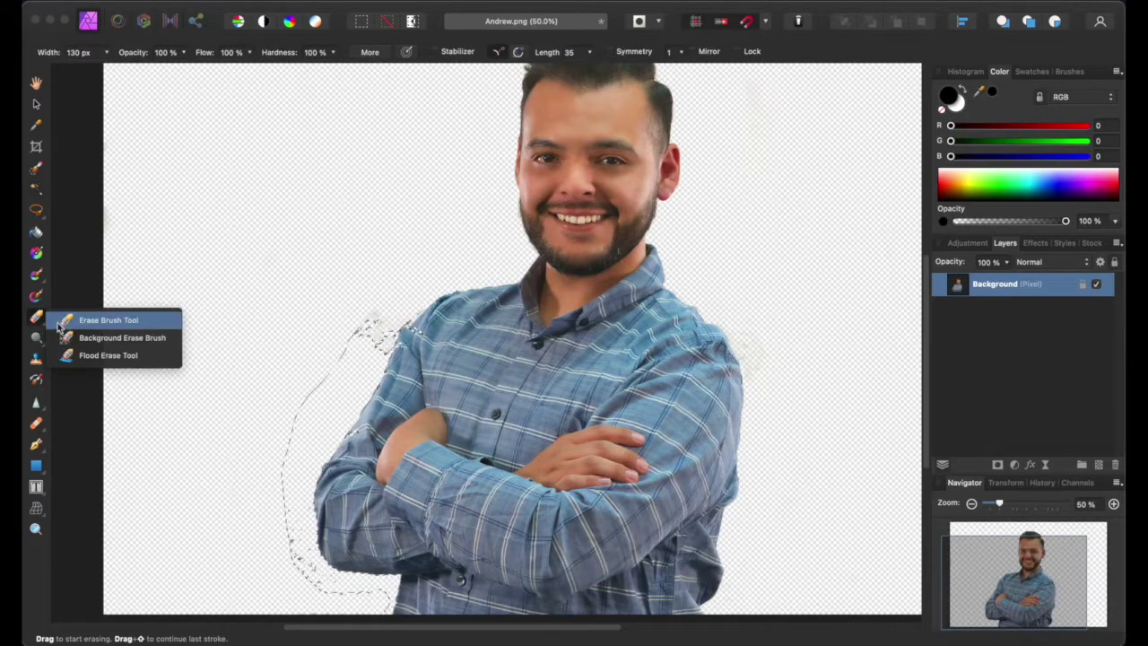
{"action": "left_click", "coordinate": [133, 323]}
{"action": "key", "text": "super+d"}
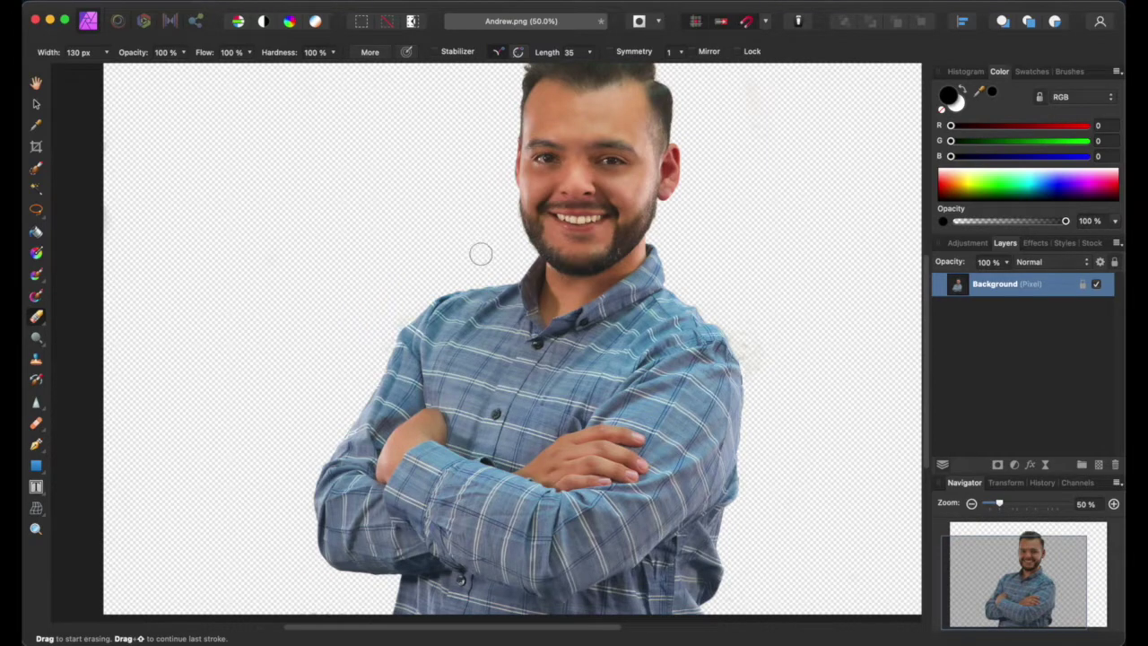
{"action": "scroll", "coordinate": [480, 254], "scroll_direction": "up", "scroll_amount": 5}
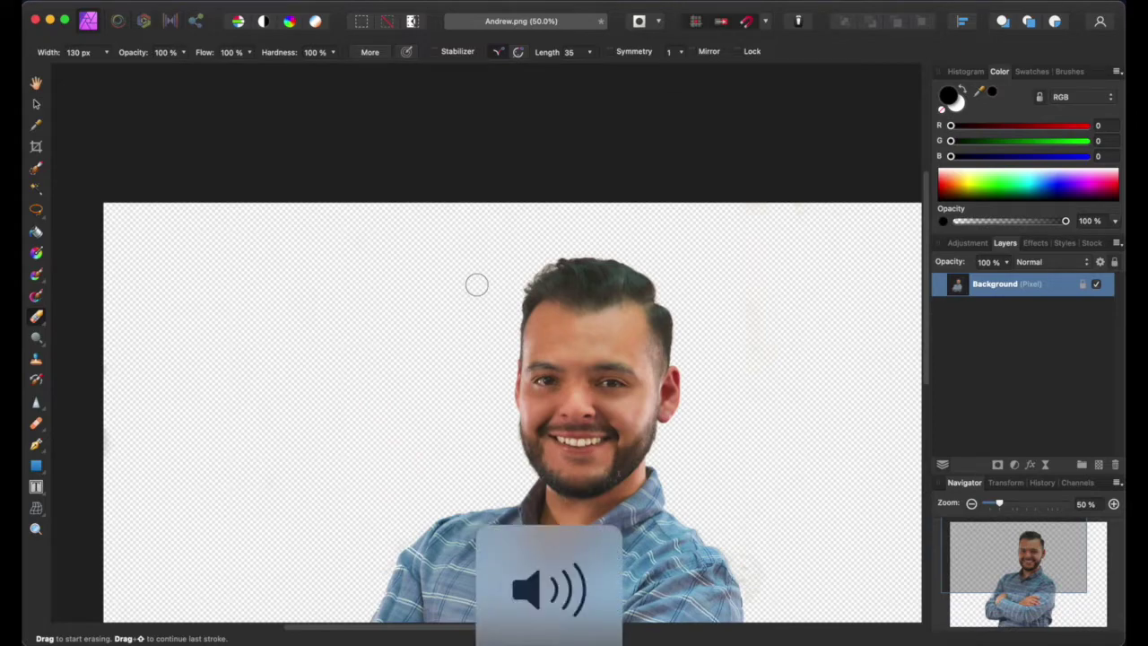
{"action": "scroll", "coordinate": [476, 284], "scroll_direction": "up", "scroll_amount": 10}
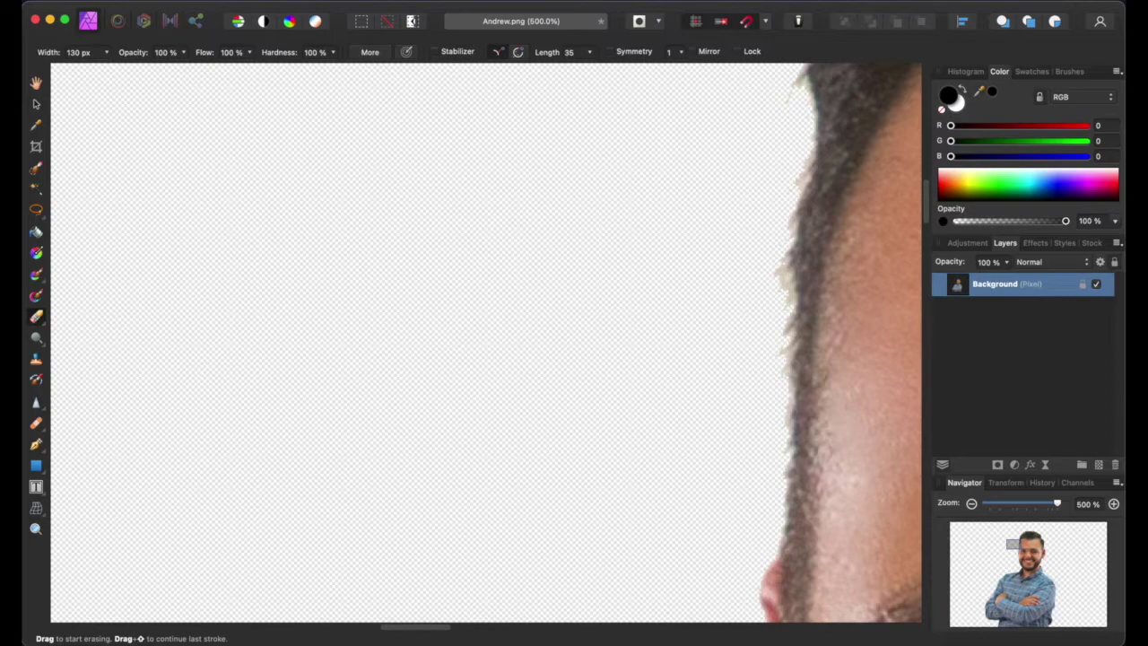
{"action": "scroll", "coordinate": [474, 583], "scroll_direction": "right", "scroll_amount": 10}
{"action": "scroll", "coordinate": [474, 583], "scroll_direction": "up", "scroll_amount": 8}
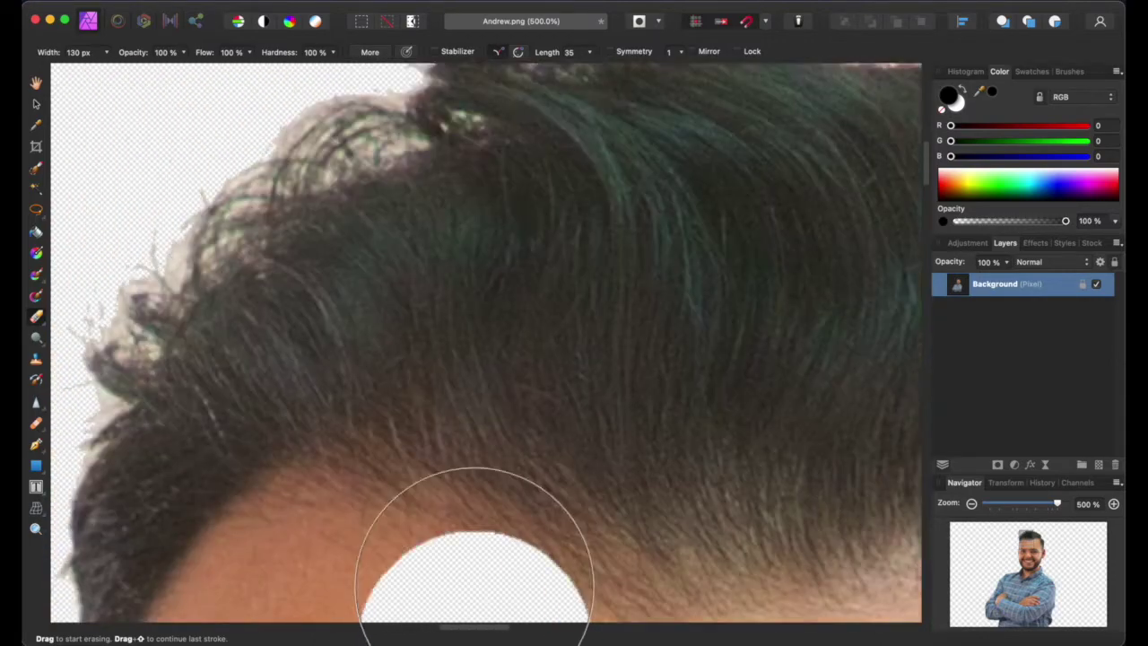
{"action": "scroll", "coordinate": [476, 583], "scroll_direction": "up", "scroll_amount": 5}
{"action": "mouse_move", "coordinate": [225, 583]}
{"action": "left_mouse_down"}
{"action": "mouse_move", "coordinate": [302, 551]}
{"action": "mouse_move", "coordinate": [377, 404]}
{"action": "left_mouse_up"}
{"action": "key", "text": "super+z"}
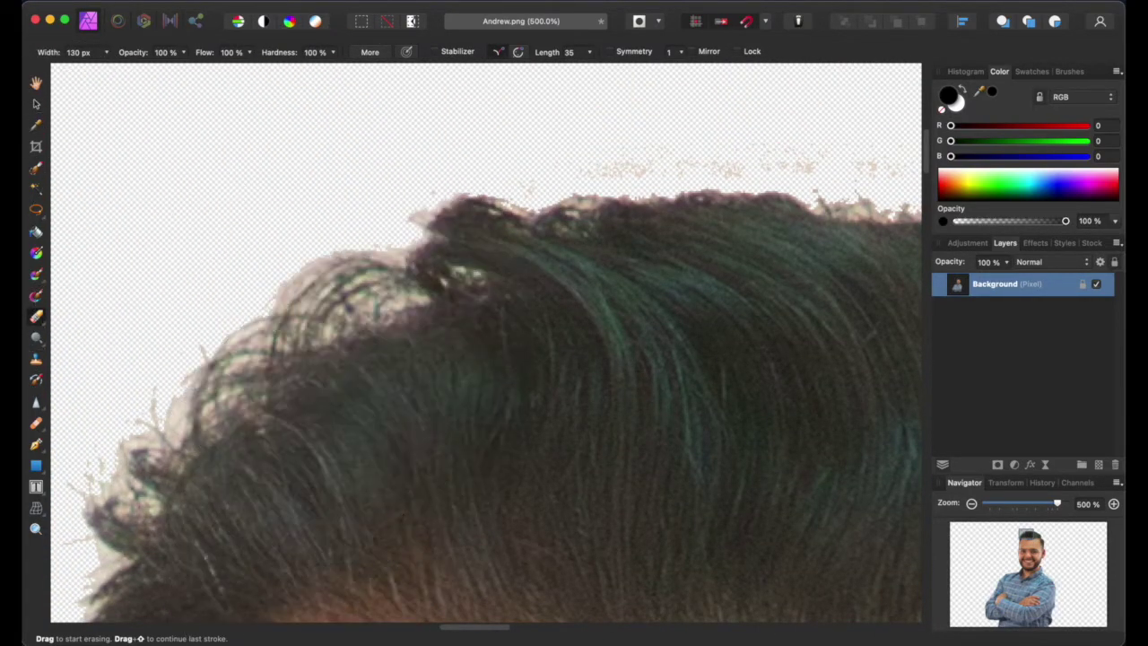
Flood-select the pale backdrop fringe around the curls at the hair's front edge at 6% tolerance and delete it
{"action": "left_click", "coordinate": [35, 189]}
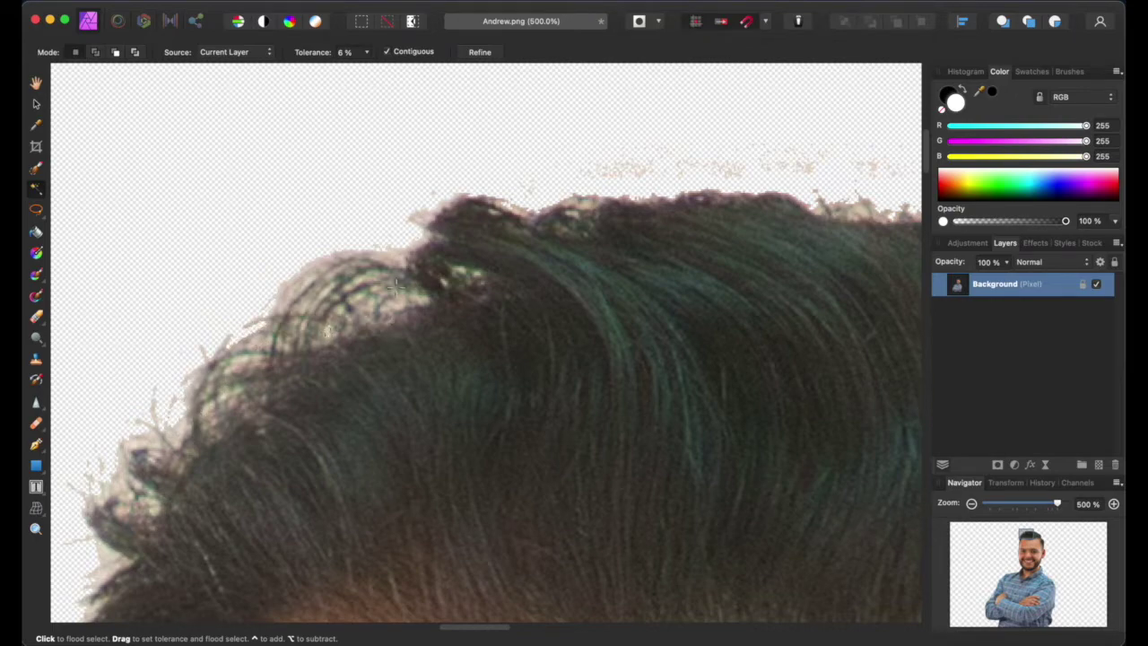
{"action": "left_click", "coordinate": [392, 254]}
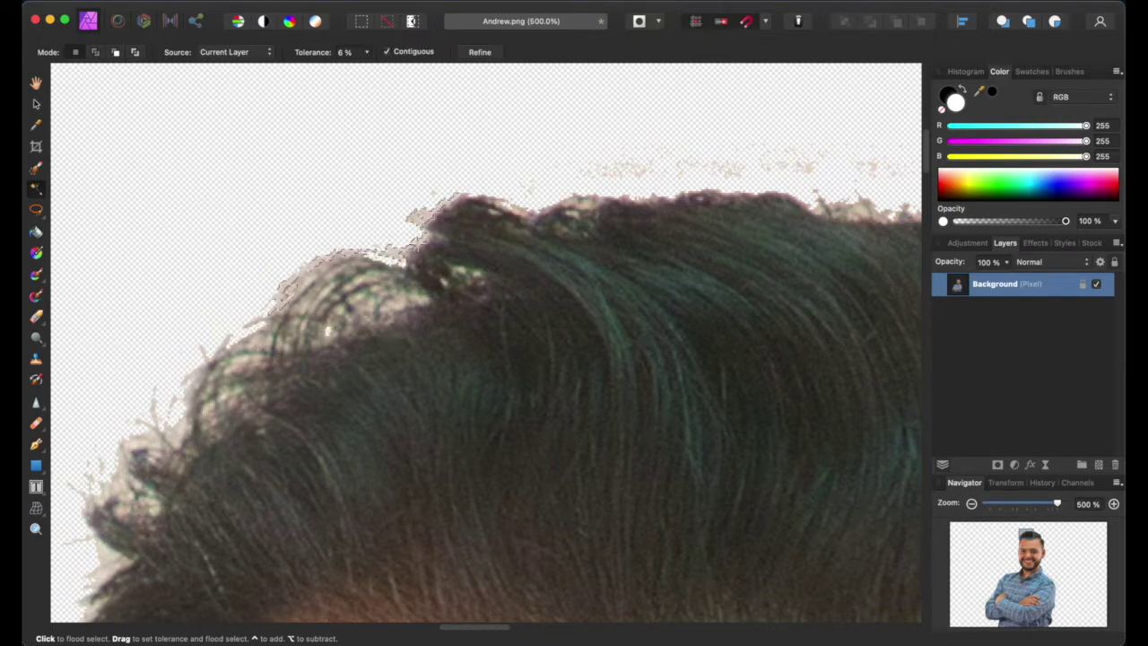
{"action": "key", "text": "Delete"}
{"action": "left_click", "coordinate": [726, 143]}
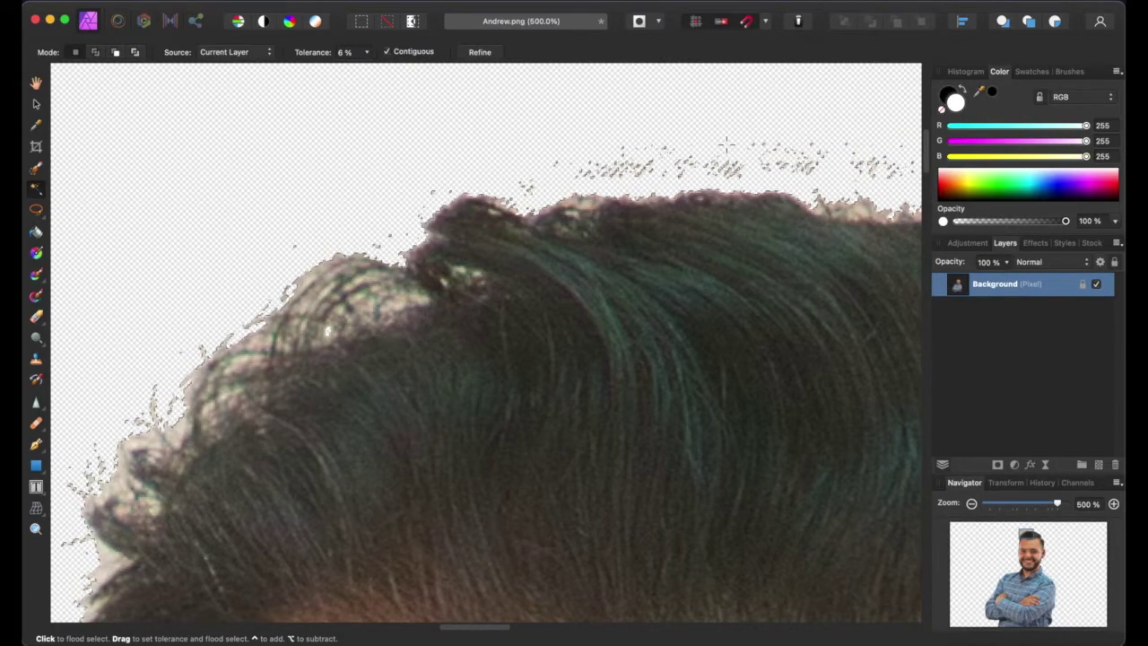
{"action": "key", "text": "Delete"}
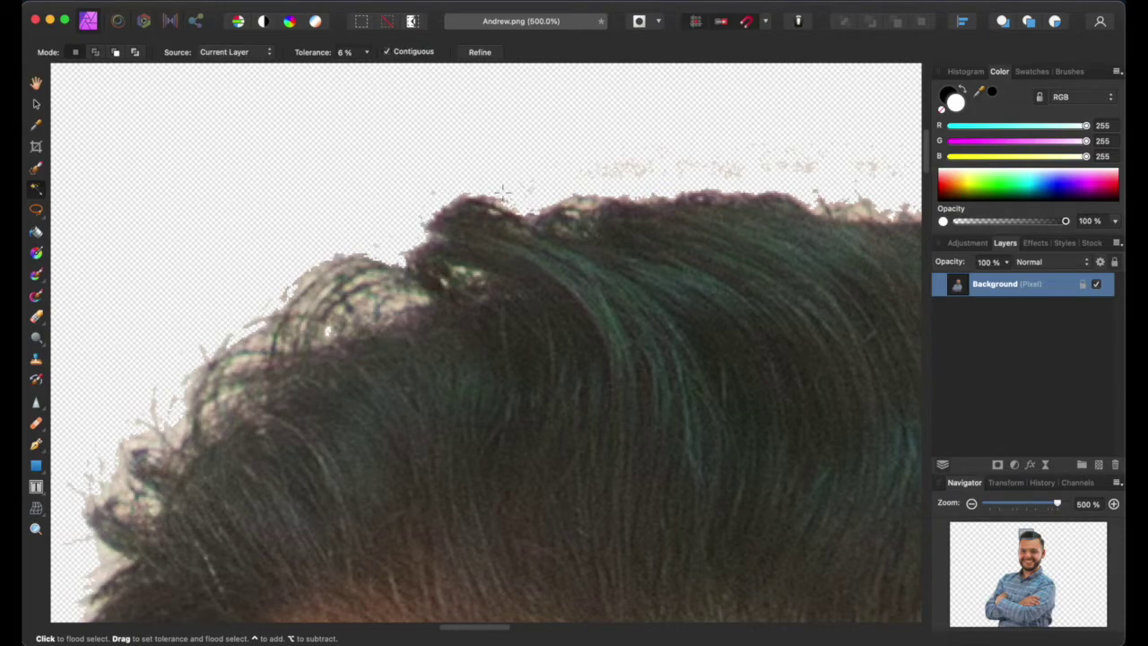
Set the Erase Brush width to 21 px and erase the band of backdrop specks floating above the hair
{"action": "left_click", "coordinate": [36, 320]}
{"action": "left_click_drag", "start_coordinate": [108, 54], "coordinate": [85, 70]}
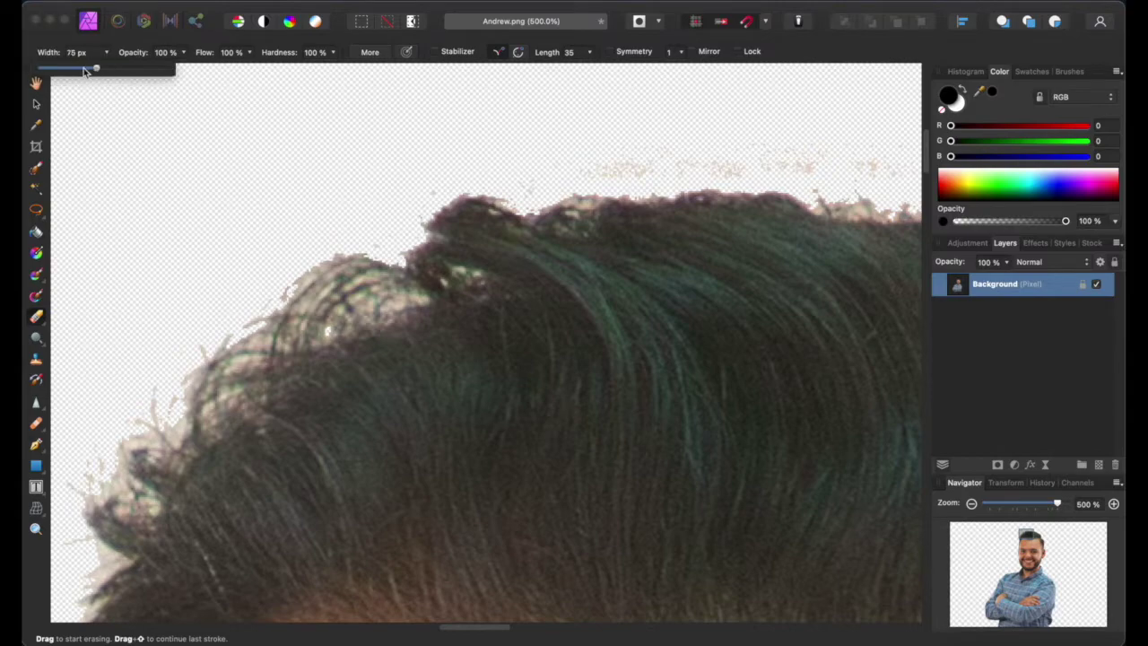
{"action": "mouse_move", "coordinate": [543, 168]}
{"action": "left_mouse_down"}
{"action": "mouse_move", "coordinate": [615, 160]}
{"action": "mouse_move", "coordinate": [692, 159]}
{"action": "left_mouse_up"}
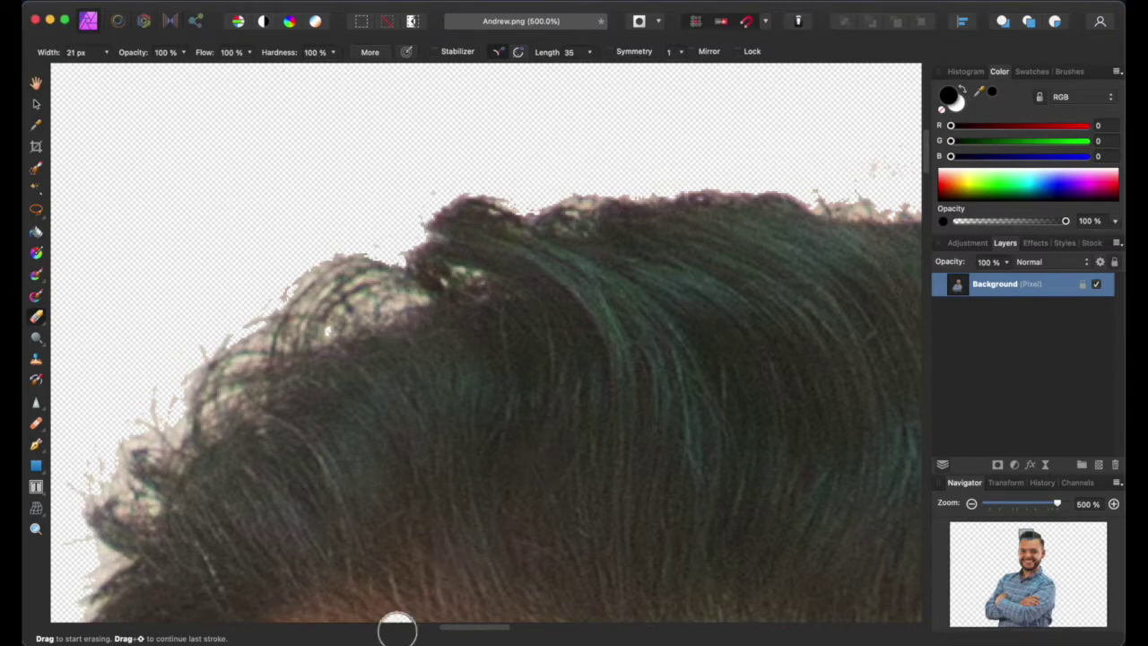
{"action": "scroll", "coordinate": [472, 627], "scroll_direction": "right", "scroll_amount": 10}
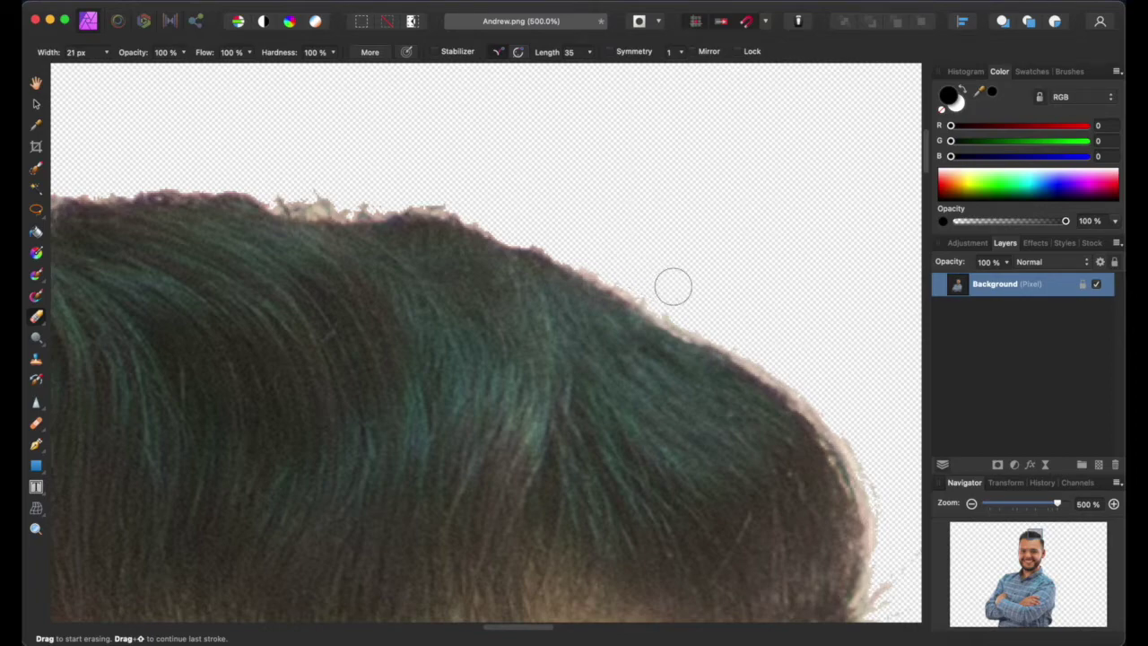
Erase stray wisps and backdrop specks along the right-hand outline of the hair with the 21 px Erase Brush, continuing down past the ear
{"action": "scroll", "coordinate": [884, 364], "scroll_direction": "down", "scroll_amount": 5}
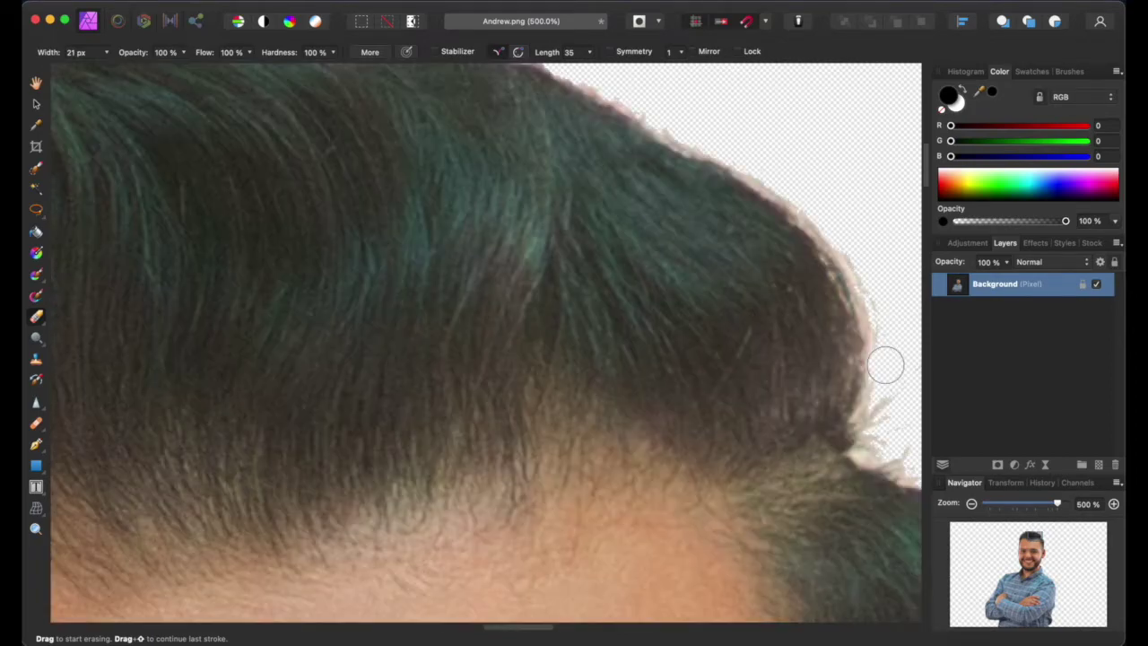
{"action": "scroll", "coordinate": [533, 631], "scroll_direction": "right", "scroll_amount": 10}
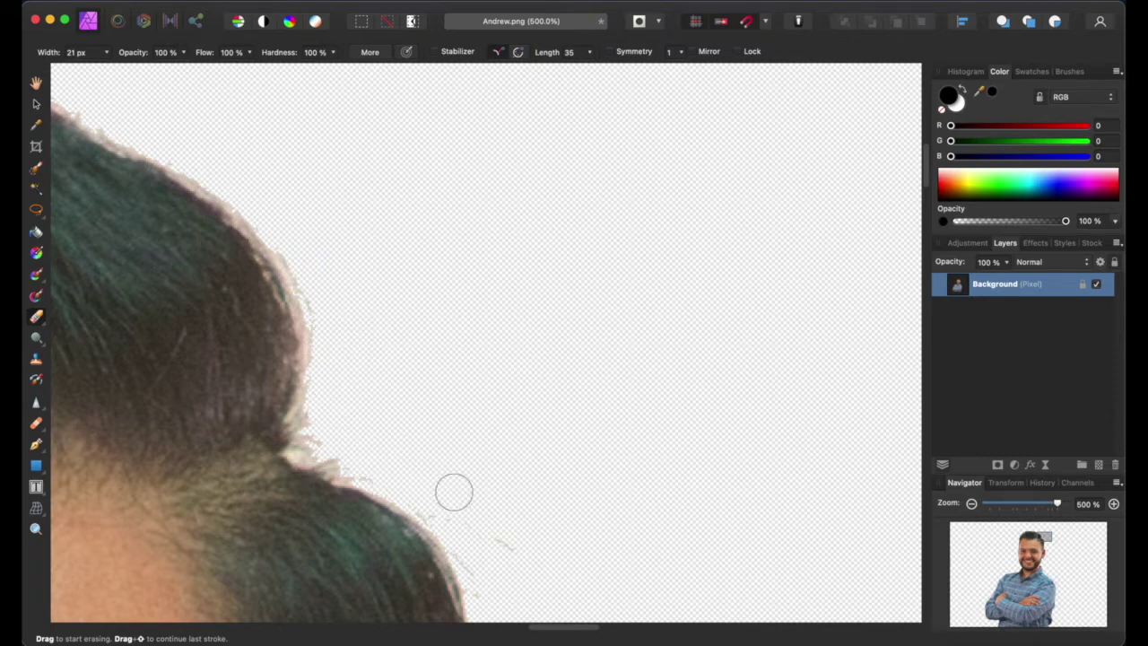
{"action": "scroll", "coordinate": [515, 467], "scroll_direction": "down", "scroll_amount": 7}
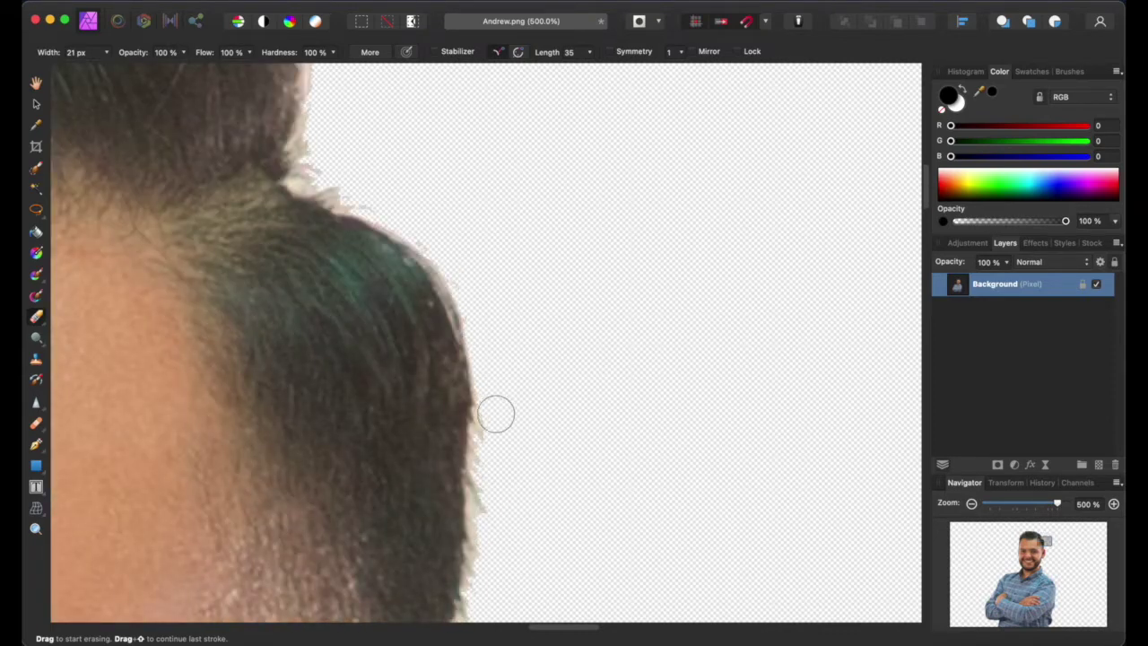
{"action": "scroll", "coordinate": [496, 544], "scroll_direction": "down", "scroll_amount": 10}
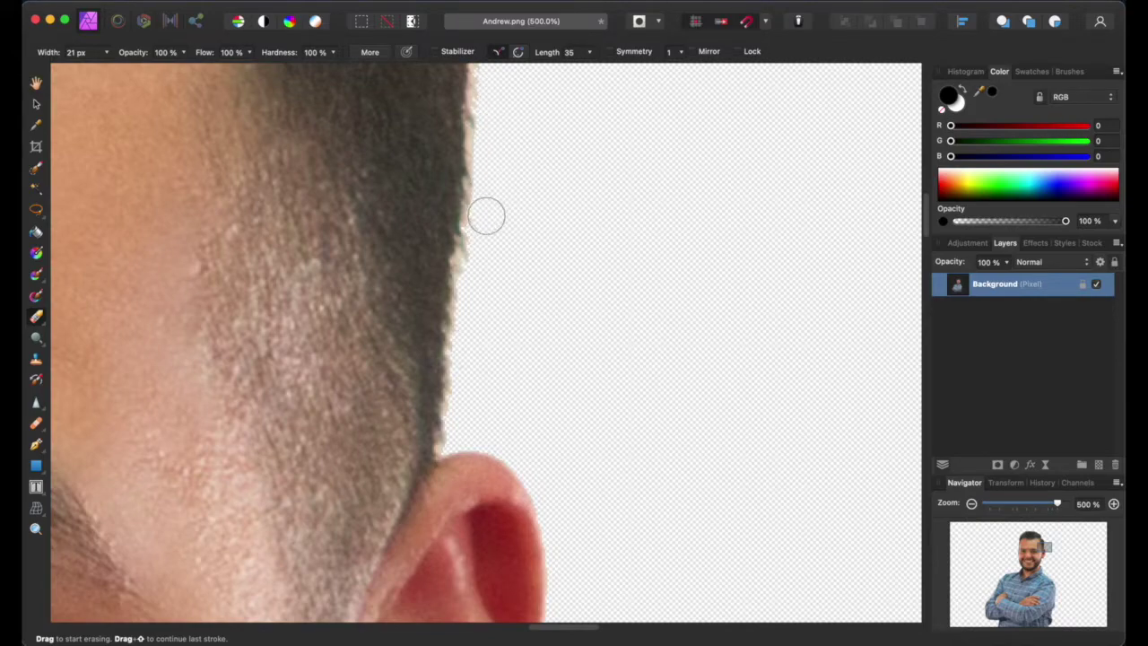
{"action": "scroll", "coordinate": [479, 252], "scroll_direction": "down", "scroll_amount": 15}
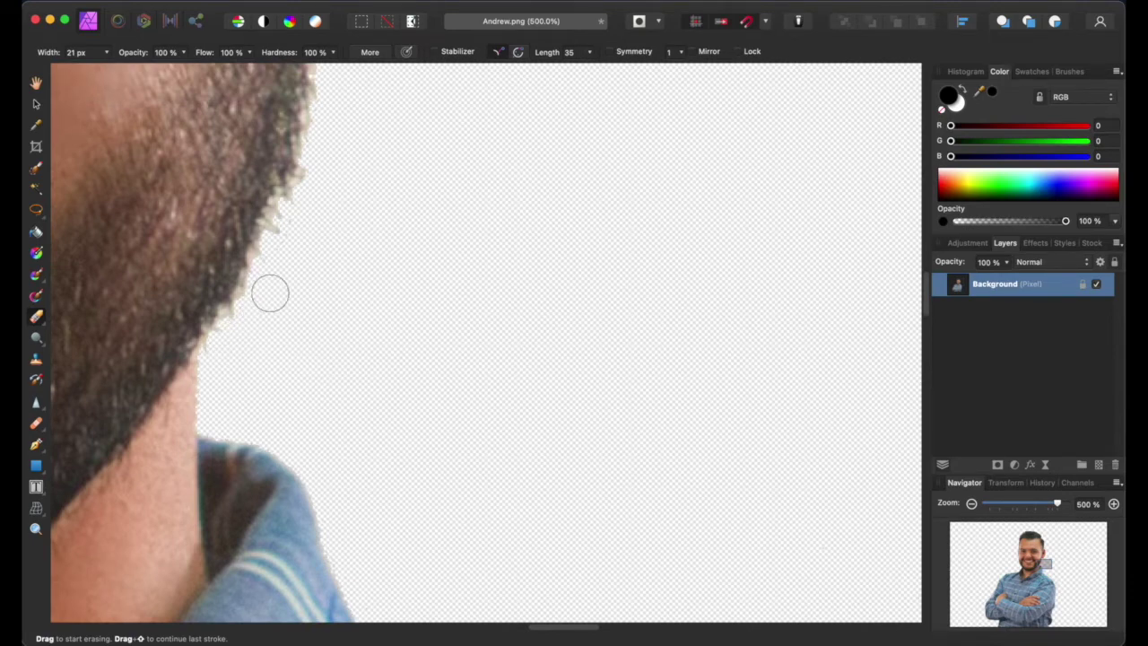
Set the Erase Brush width to 7 px for the narrow gap between the earlobe and the beard
{"action": "scroll", "coordinate": [338, 188], "scroll_direction": "up", "scroll_amount": 5}
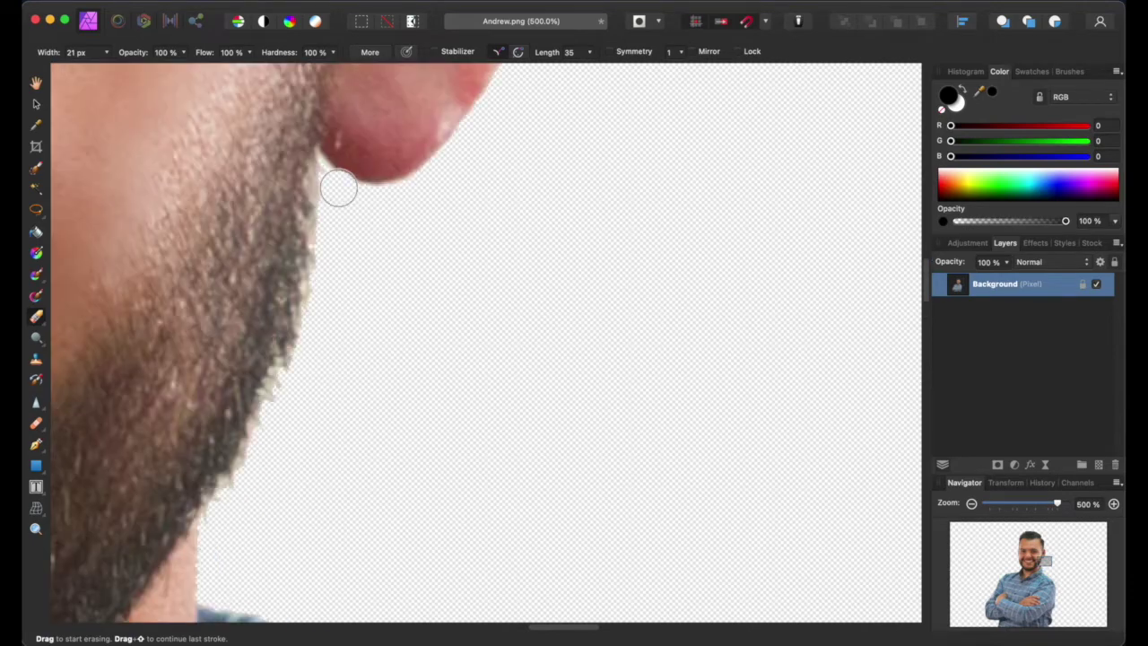
{"action": "left_click", "coordinate": [106, 53]}
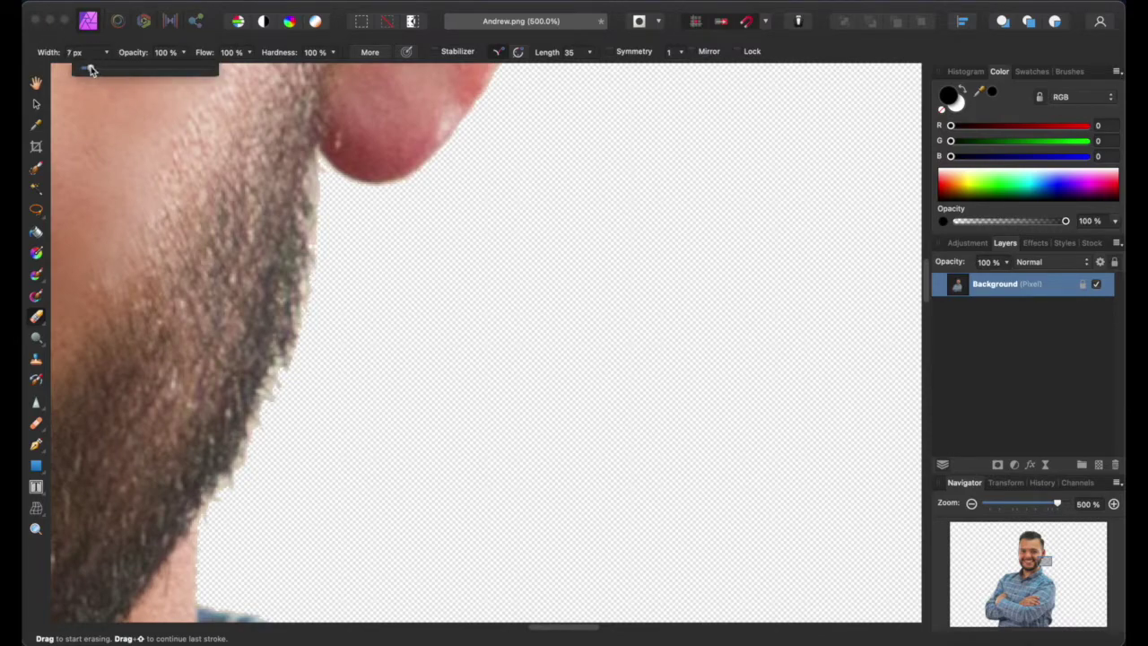
{"action": "scroll", "coordinate": [422, 237], "scroll_direction": "down", "scroll_amount": 6}
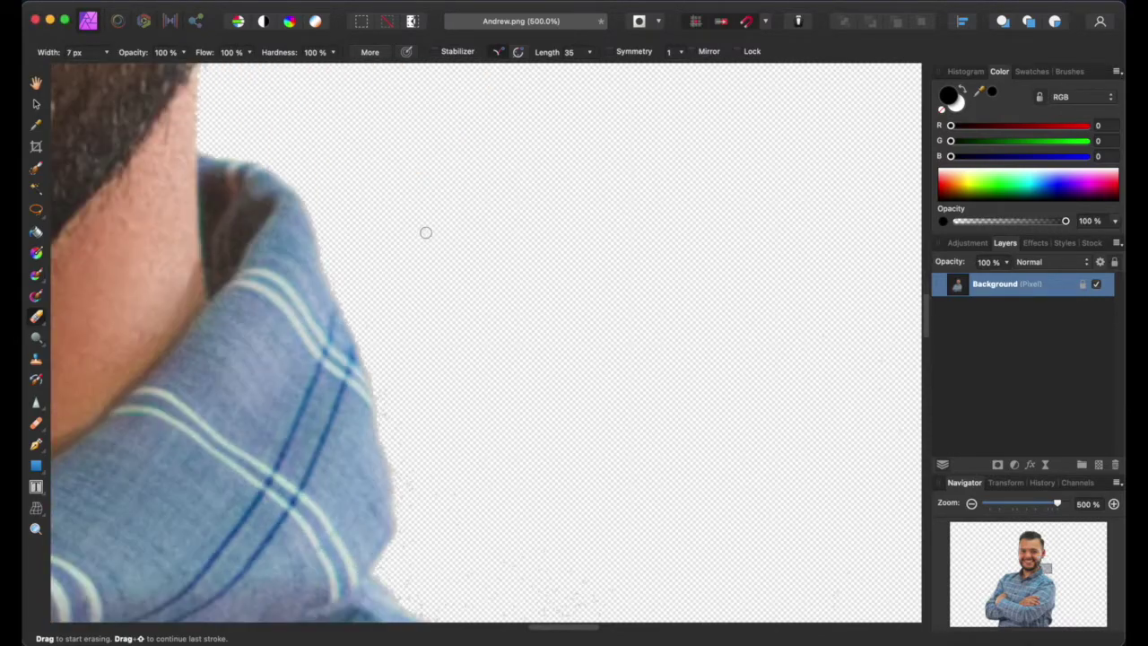
Set the Erase Brush width to 20 px and erase the backdrop specks beside the shirt collar and upper shoulder
{"action": "scroll", "coordinate": [411, 264], "scroll_direction": "down", "scroll_amount": 3}
{"action": "key", "text": "bracketright"}
{"action": "key", "text": "bracketright"}
{"action": "key", "text": "bracketright"}
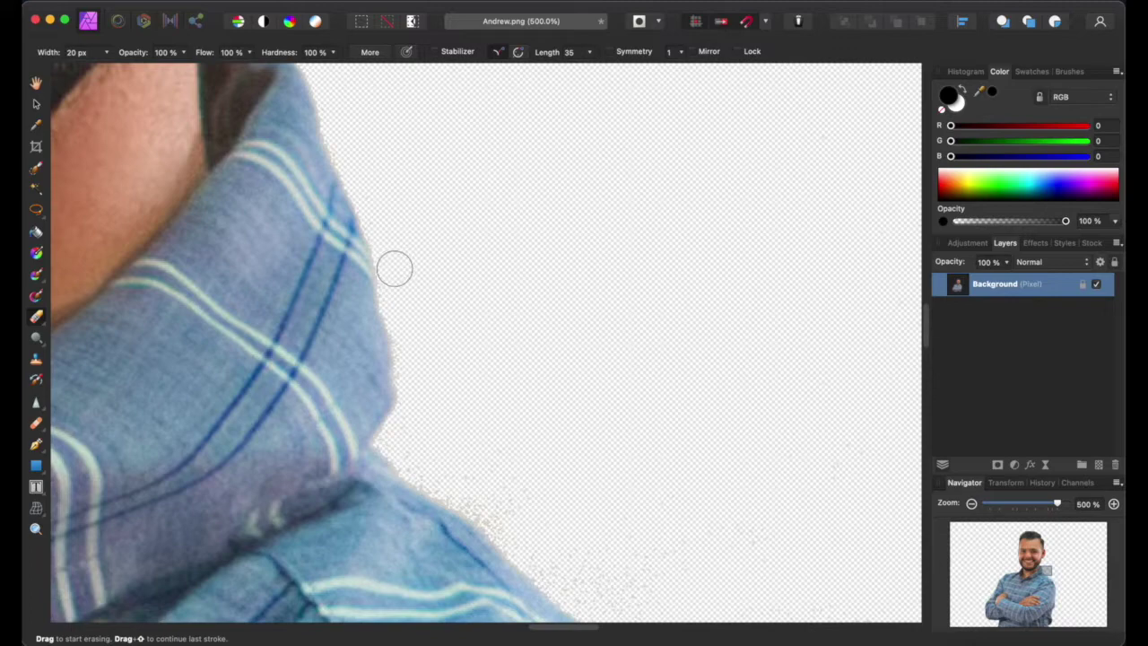
{"action": "scroll", "coordinate": [496, 461], "scroll_direction": "down", "scroll_amount": 5}
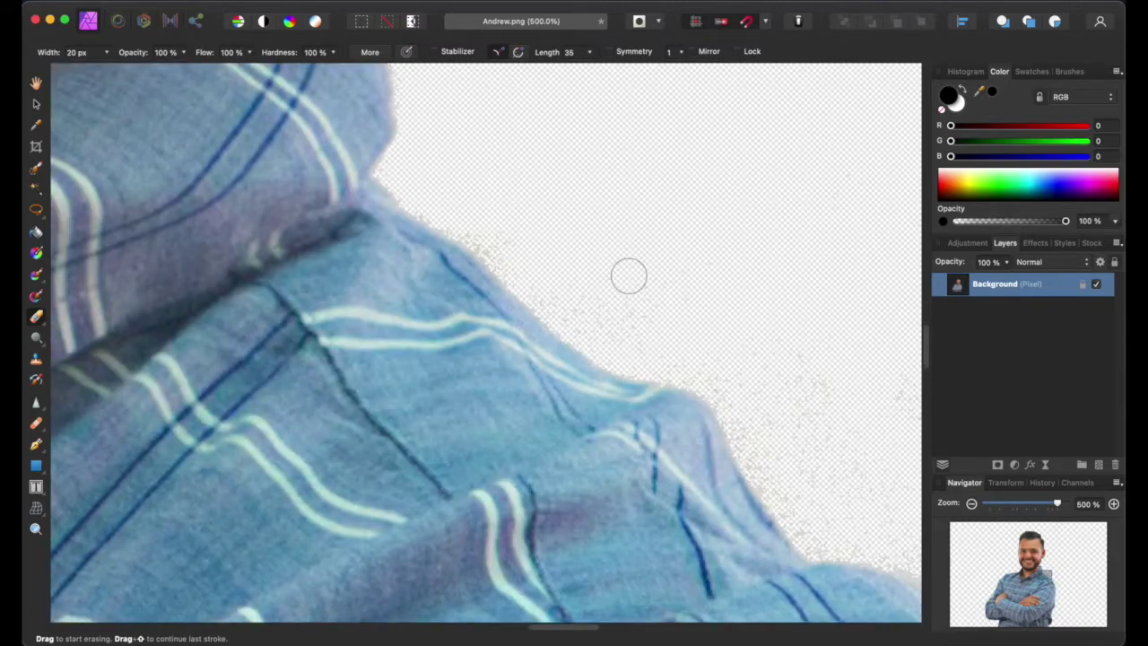
{"action": "scroll", "coordinate": [490, 228], "scroll_direction": "right", "scroll_amount": 8}
{"action": "scroll", "coordinate": [602, 623], "scroll_direction": "up", "scroll_amount": 5}
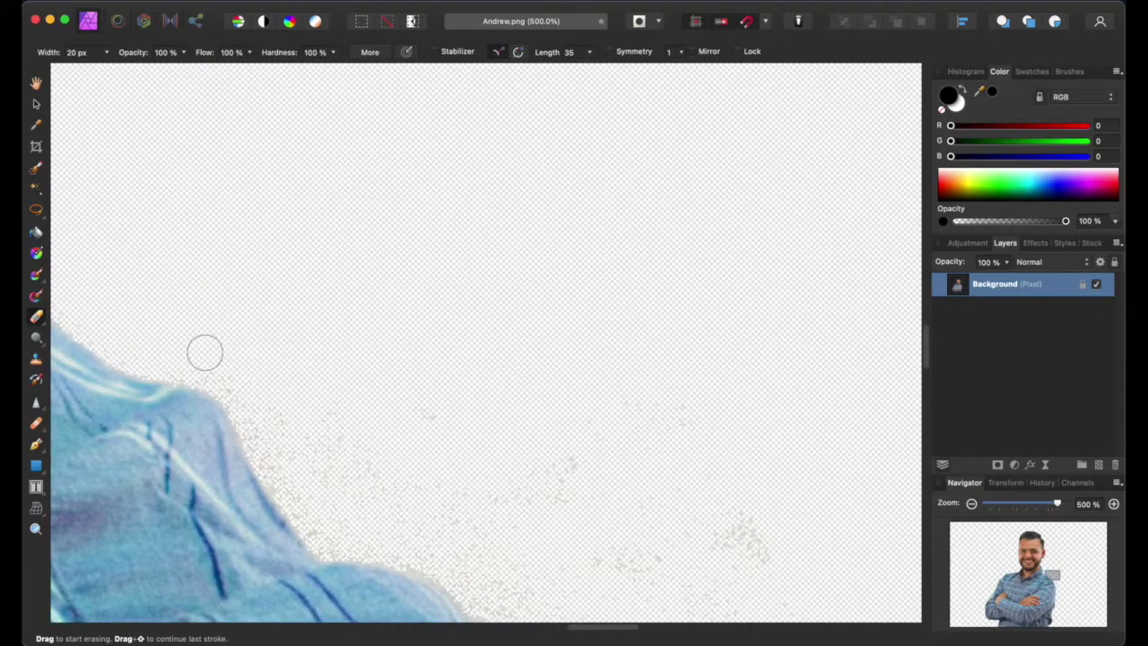
{"action": "scroll", "coordinate": [548, 441], "scroll_direction": "up", "scroll_amount": 5}
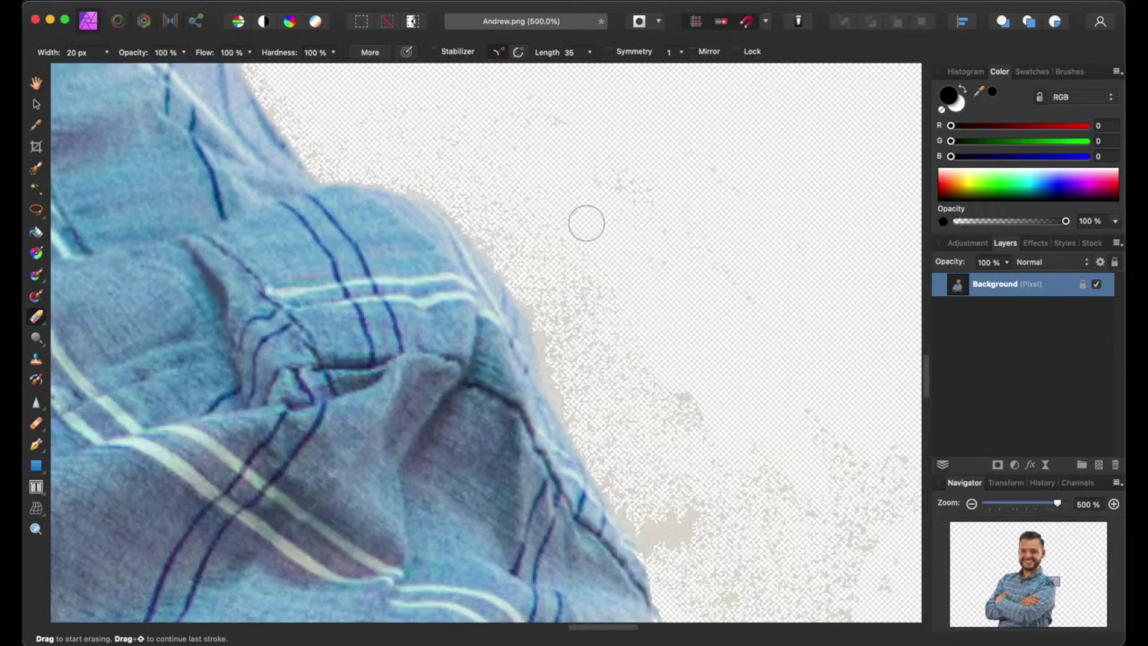
Set the Erase Brush width to 120 px and erase the wide scatter of backdrop specks beside the shoulder and upper sleeve
{"action": "scroll", "coordinate": [586, 223], "scroll_direction": "down", "scroll_amount": 2}
{"action": "left_click", "coordinate": [107, 52]}
{"action": "left_click_drag", "start_coordinate": [149, 74], "coordinate": [162, 71]}
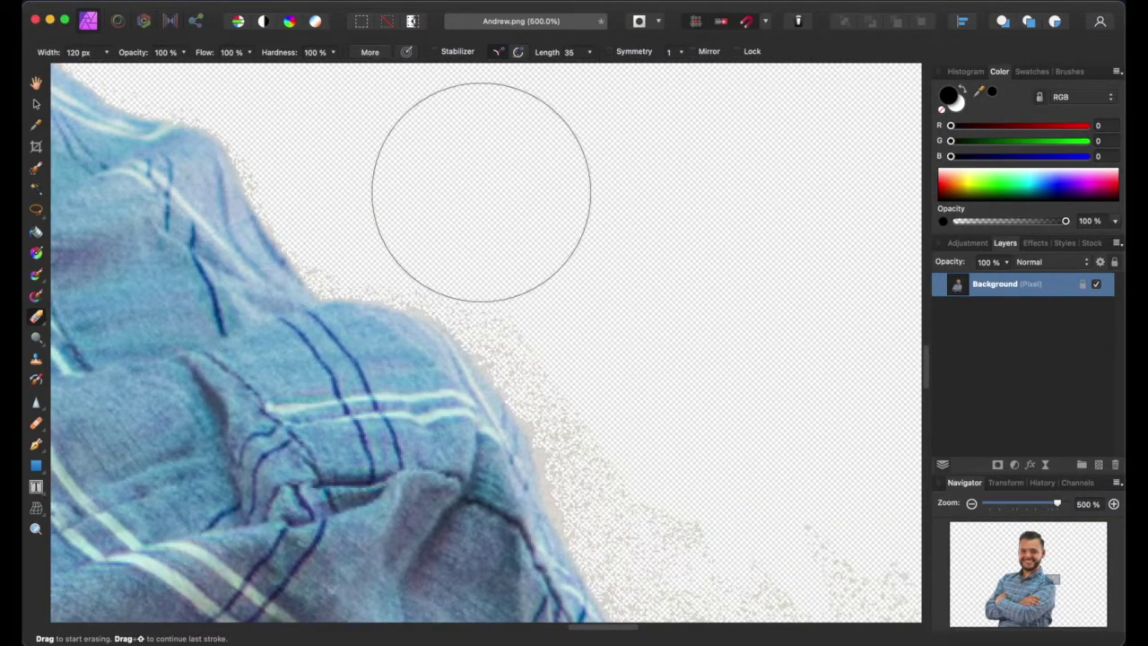
{"action": "scroll", "coordinate": [663, 461], "scroll_direction": "down", "scroll_amount": 5}
{"action": "scroll", "coordinate": [628, 395], "scroll_direction": "up", "scroll_amount": 3}
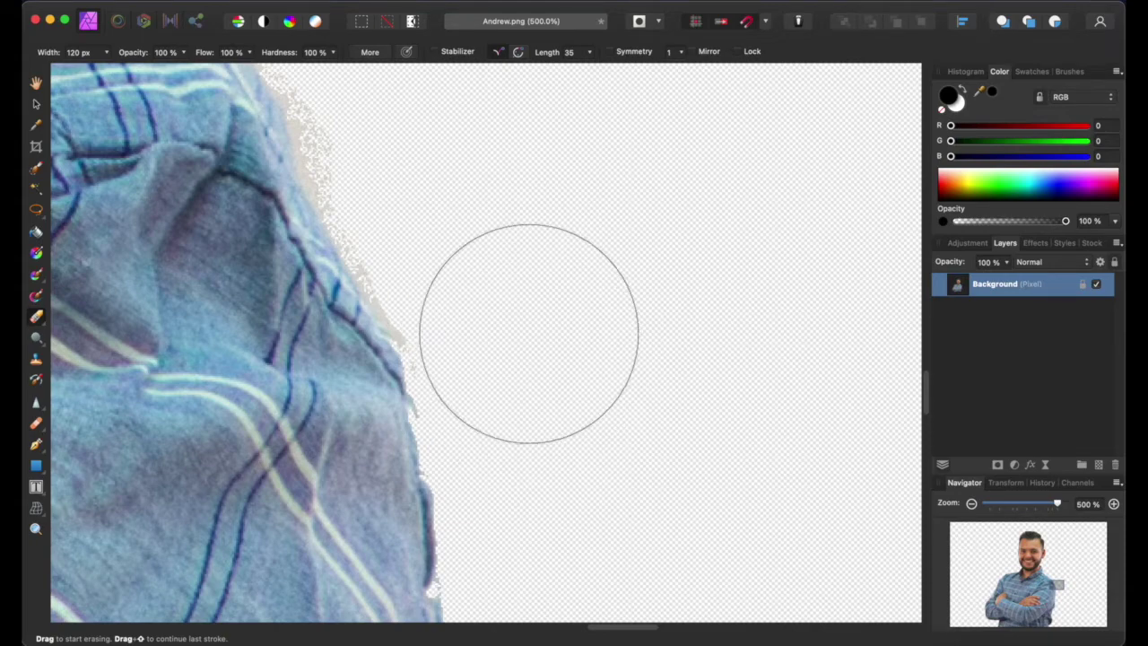
{"action": "scroll", "coordinate": [592, 341], "scroll_direction": "down", "scroll_amount": 4}
{"action": "scroll", "coordinate": [616, 341], "scroll_direction": "down", "scroll_amount": 3}
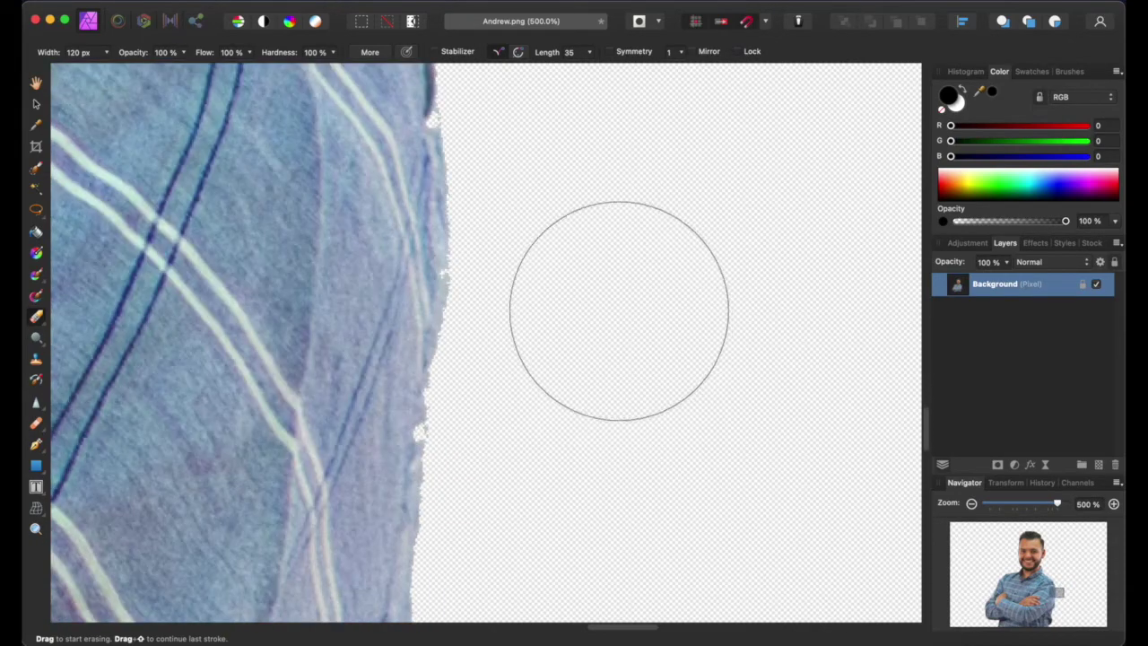
Erase the remaining specks in the empty area beyond the elbow with the 120 px Erase Brush
{"action": "scroll", "coordinate": [598, 413], "scroll_direction": "down", "scroll_amount": 4}
{"action": "scroll", "coordinate": [598, 380], "scroll_direction": "down", "scroll_amount": 4}
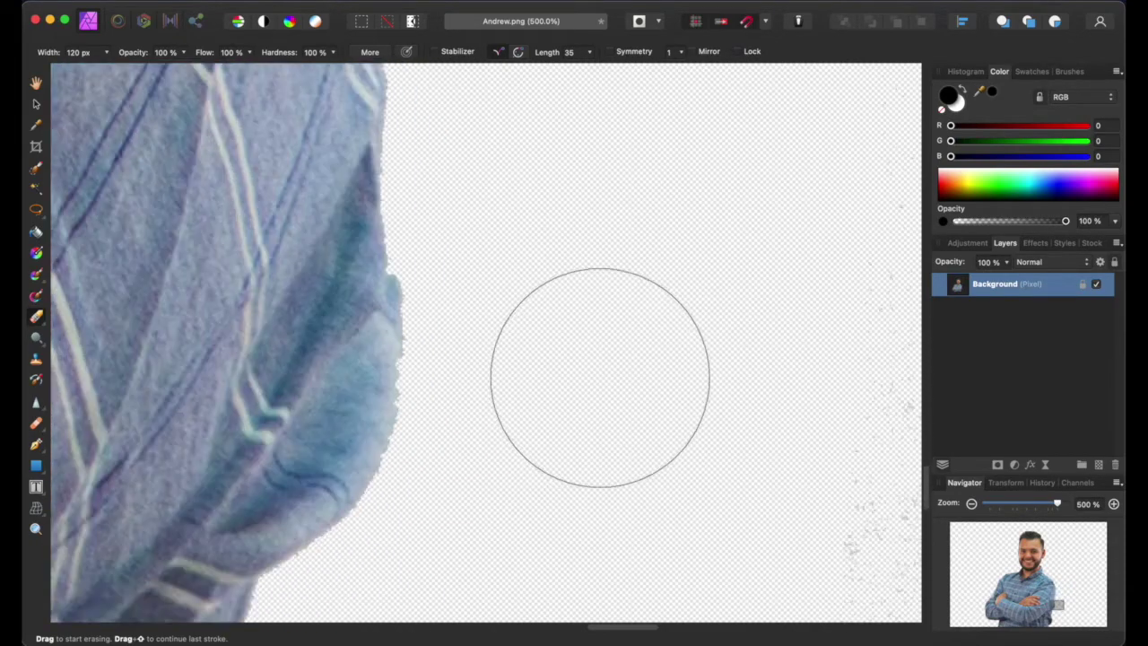
{"action": "scroll", "coordinate": [646, 628], "scroll_direction": "right", "scroll_amount": 4}
{"action": "scroll", "coordinate": [602, 338], "scroll_direction": "down", "scroll_amount": 4}
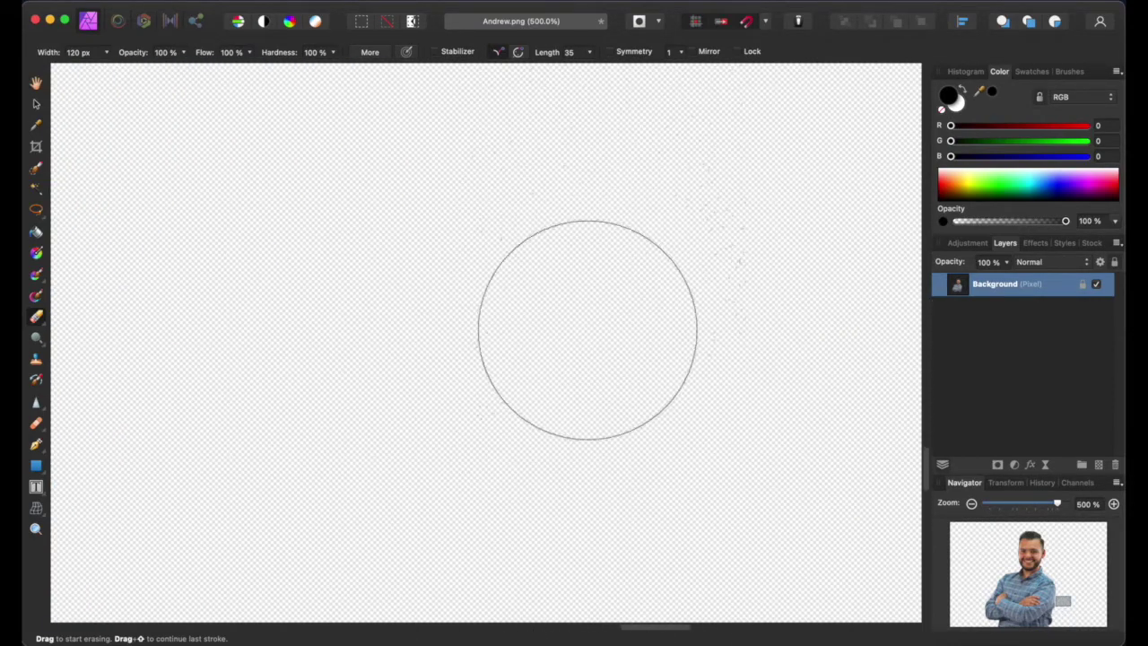
{"action": "scroll", "coordinate": [718, 215], "scroll_direction": "up", "scroll_amount": 3}
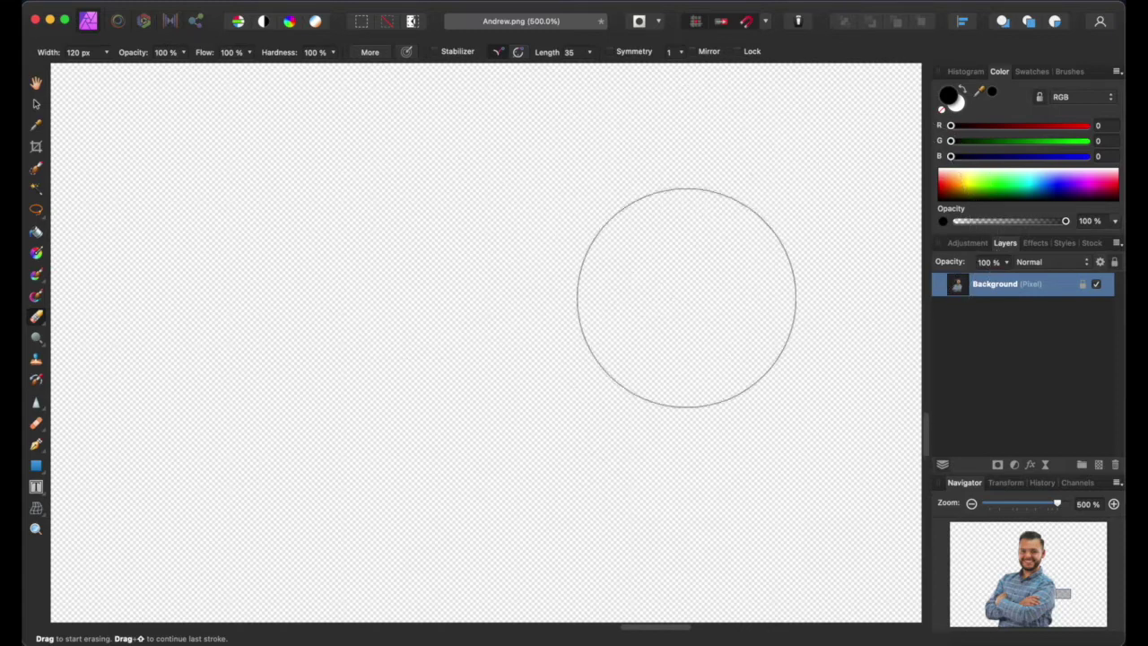
Set the Erase Brush width to 28 px and erase the backdrop specks around the shirt hem and the lower fold beside it
{"action": "scroll", "coordinate": [597, 366], "scroll_direction": "left", "scroll_amount": 5}
{"action": "scroll", "coordinate": [597, 366], "scroll_direction": "down", "scroll_amount": 3}
{"action": "key", "text": "bracketleft"}
{"action": "key", "text": "bracketleft"}
{"action": "key", "text": "bracketleft"}
{"action": "key", "text": "bracketleft"}
{"action": "mouse_move", "coordinate": [496, 520]}
{"action": "left_mouse_down"}
{"action": "mouse_move", "coordinate": [418, 525]}
{"action": "mouse_move", "coordinate": [460, 554]}
{"action": "mouse_move", "coordinate": [423, 533]}
{"action": "left_mouse_up"}
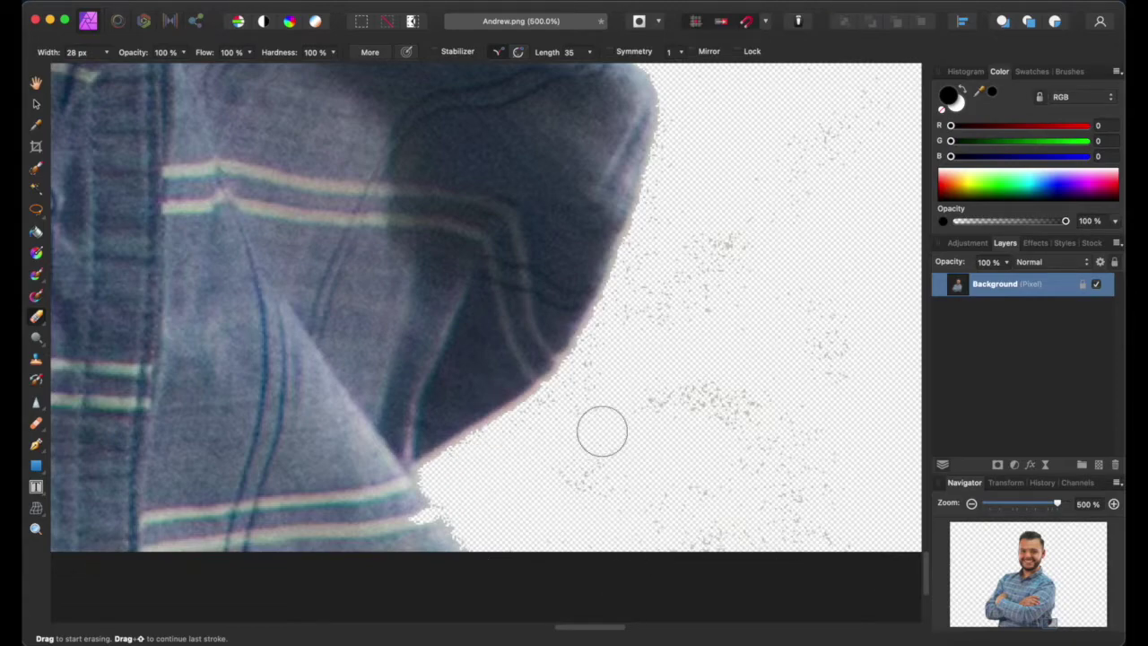
{"action": "mouse_move", "coordinate": [837, 545]}
{"action": "left_mouse_down"}
{"action": "mouse_move", "coordinate": [879, 448]}
{"action": "mouse_move", "coordinate": [732, 418]}
{"action": "mouse_move", "coordinate": [777, 366]}
{"action": "mouse_move", "coordinate": [673, 370]}
{"action": "mouse_move", "coordinate": [577, 410]}
{"action": "left_mouse_up"}
{"action": "mouse_move", "coordinate": [670, 255]}
{"action": "left_mouse_down"}
{"action": "mouse_move", "coordinate": [656, 292]}
{"action": "mouse_move", "coordinate": [733, 234]}
{"action": "mouse_move", "coordinate": [740, 253]}
{"action": "mouse_move", "coordinate": [709, 284]}
{"action": "mouse_move", "coordinate": [745, 305]}
{"action": "mouse_move", "coordinate": [815, 393]}
{"action": "left_mouse_up"}
{"action": "scroll", "coordinate": [832, 302], "scroll_direction": "up", "scroll_amount": 3}
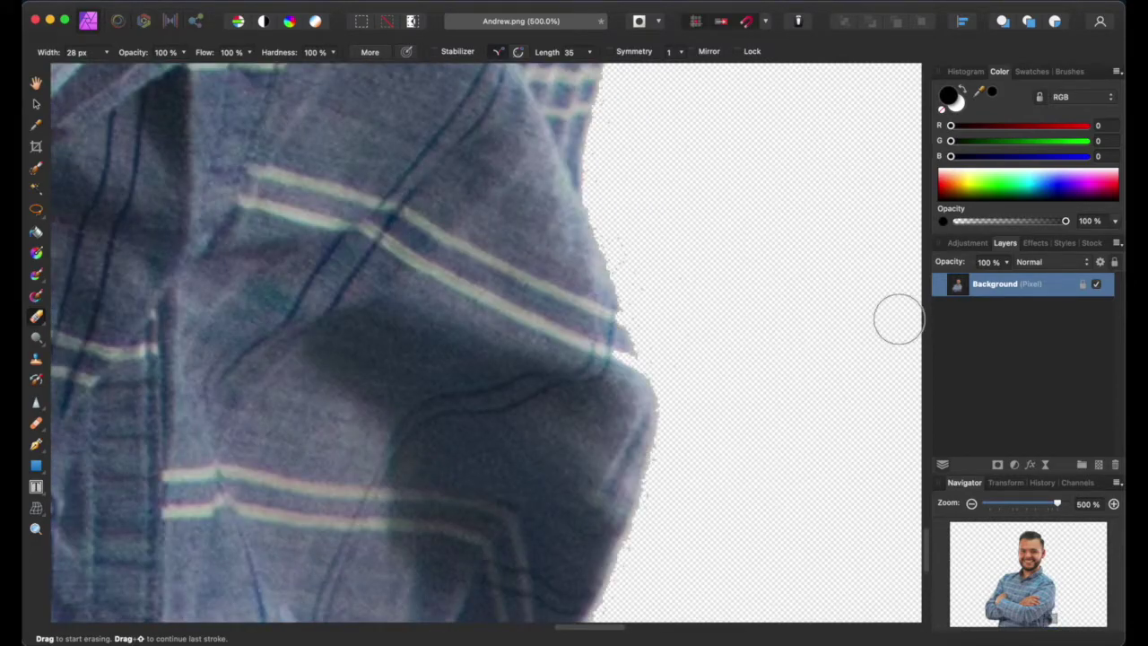
Erase the beige backdrop fringe along the outer edge of the upper sleeve with the 28 px Erase Brush
{"action": "scroll", "coordinate": [682, 225], "scroll_direction": "down", "scroll_amount": 5}
{"action": "scroll", "coordinate": [487, 251], "scroll_direction": "down", "scroll_amount": 5}
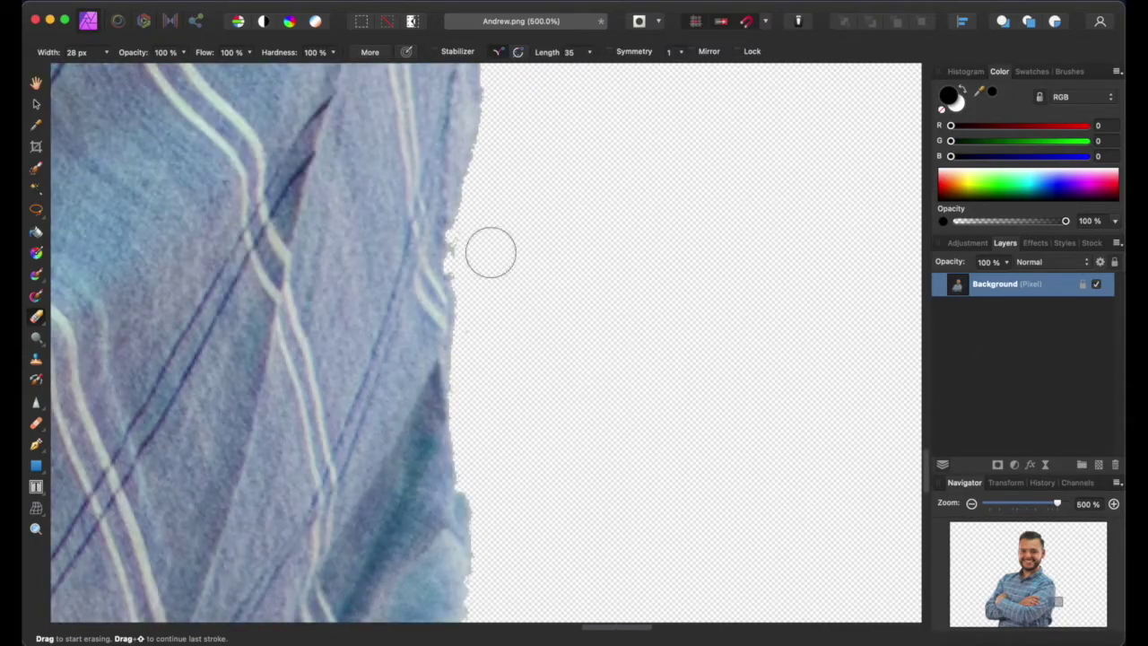
{"action": "scroll", "coordinate": [592, 418], "scroll_direction": "down", "scroll_amount": 5}
{"action": "scroll", "coordinate": [539, 457], "scroll_direction": "up", "scroll_amount": 2}
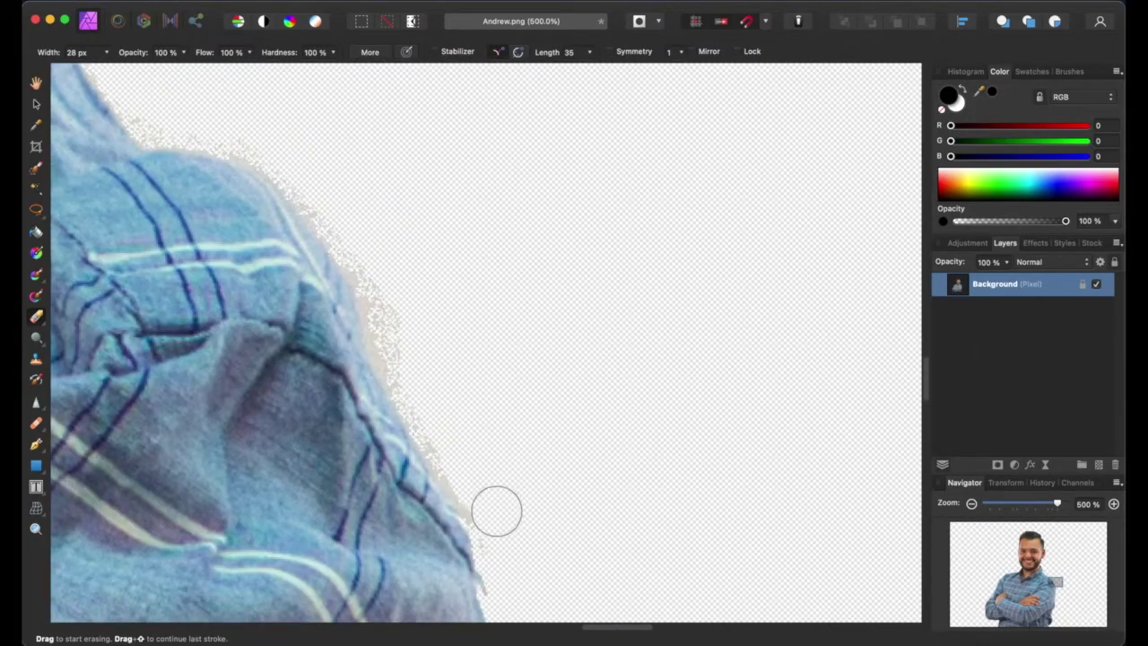
{"action": "mouse_move", "coordinate": [473, 485]}
{"action": "left_mouse_down"}
{"action": "mouse_move", "coordinate": [384, 313]}
{"action": "mouse_move", "coordinate": [386, 282]}
{"action": "mouse_move", "coordinate": [333, 209]}
{"action": "left_mouse_up"}
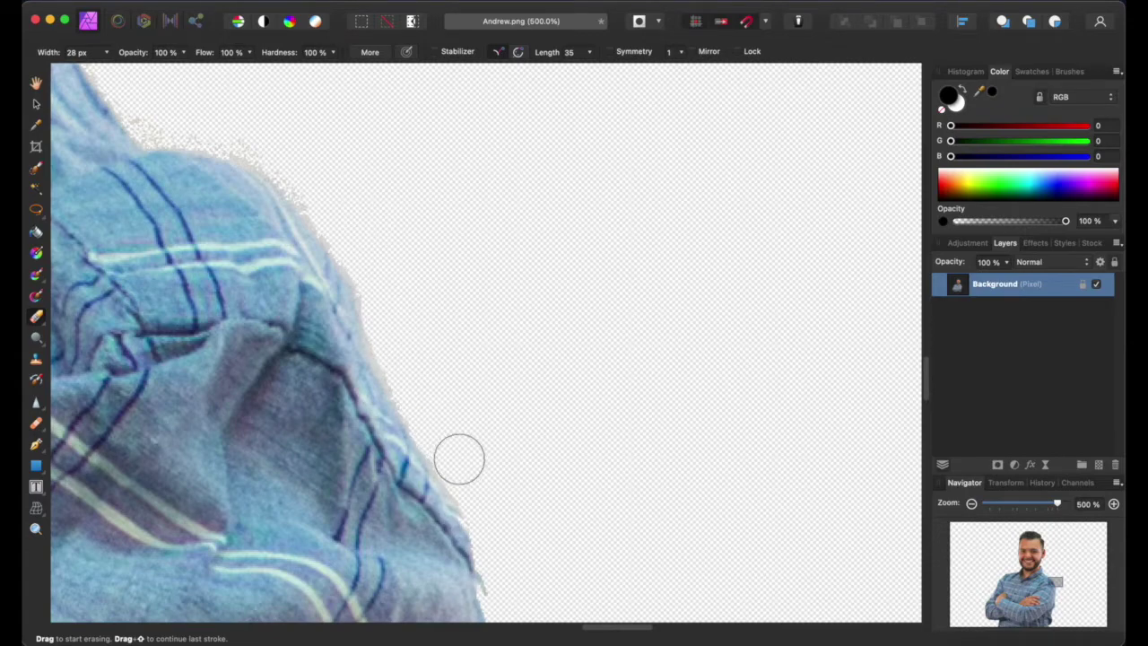
Erase the leftover specks along the shoulder outline, continuing up to the collar, with the 28 px Erase Brush
{"action": "scroll", "coordinate": [627, 610], "scroll_direction": "left", "scroll_amount": 5}
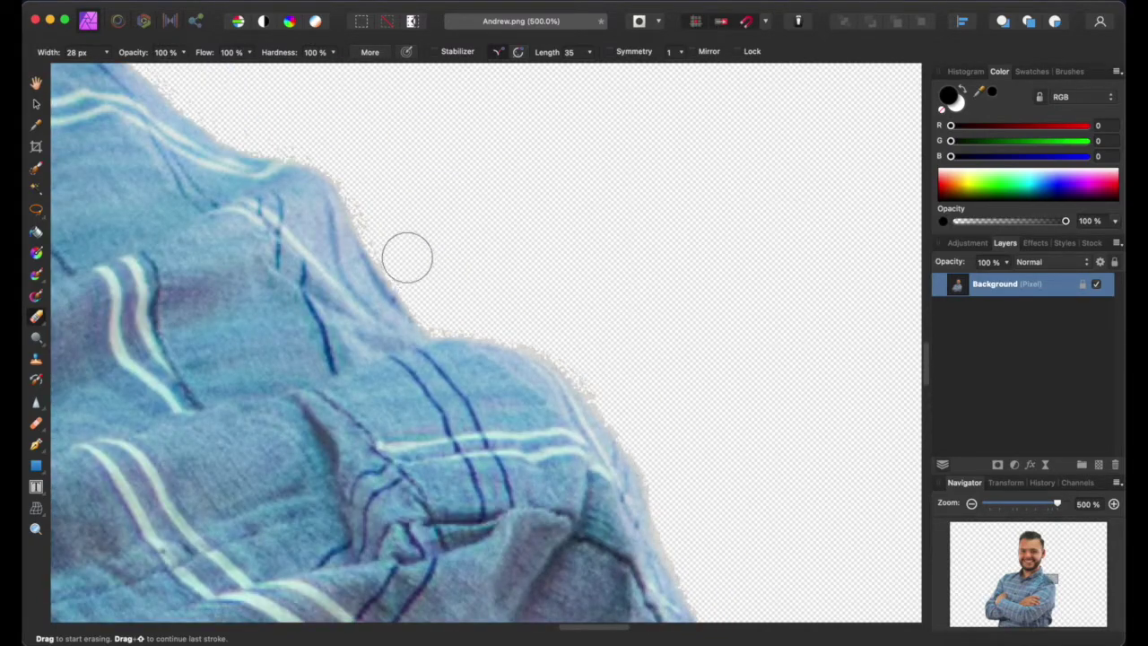
{"action": "scroll", "coordinate": [430, 216], "scroll_direction": "up", "scroll_amount": 3}
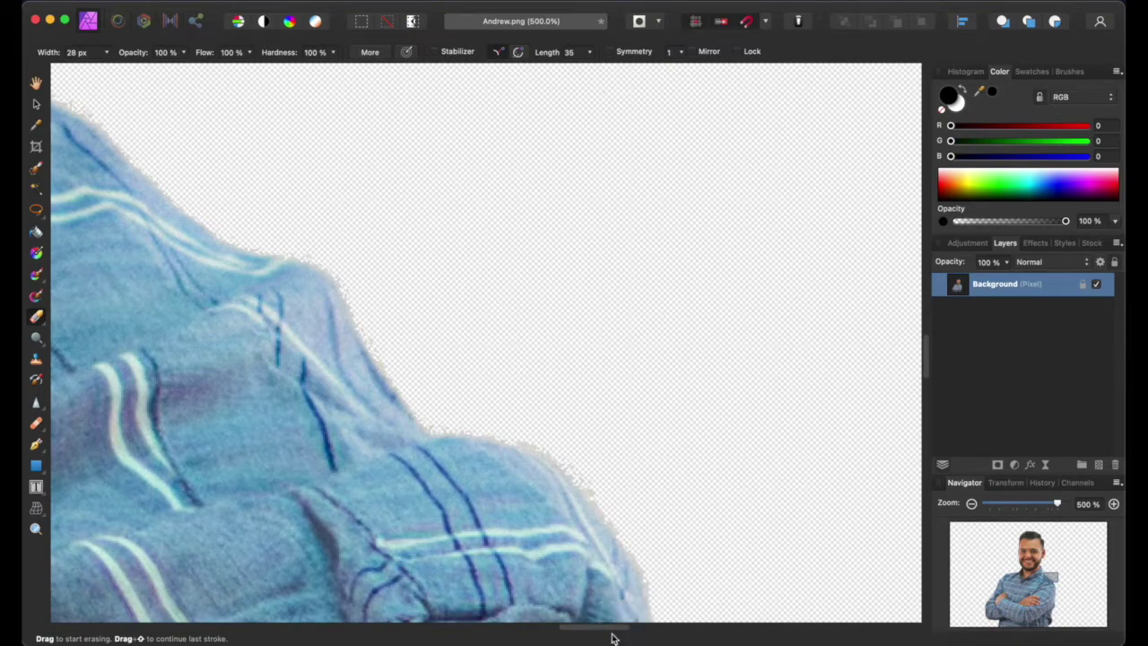
{"action": "scroll", "coordinate": [613, 628], "scroll_direction": "left", "scroll_amount": 5}
{"action": "scroll", "coordinate": [558, 616], "scroll_direction": "up", "scroll_amount": 5}
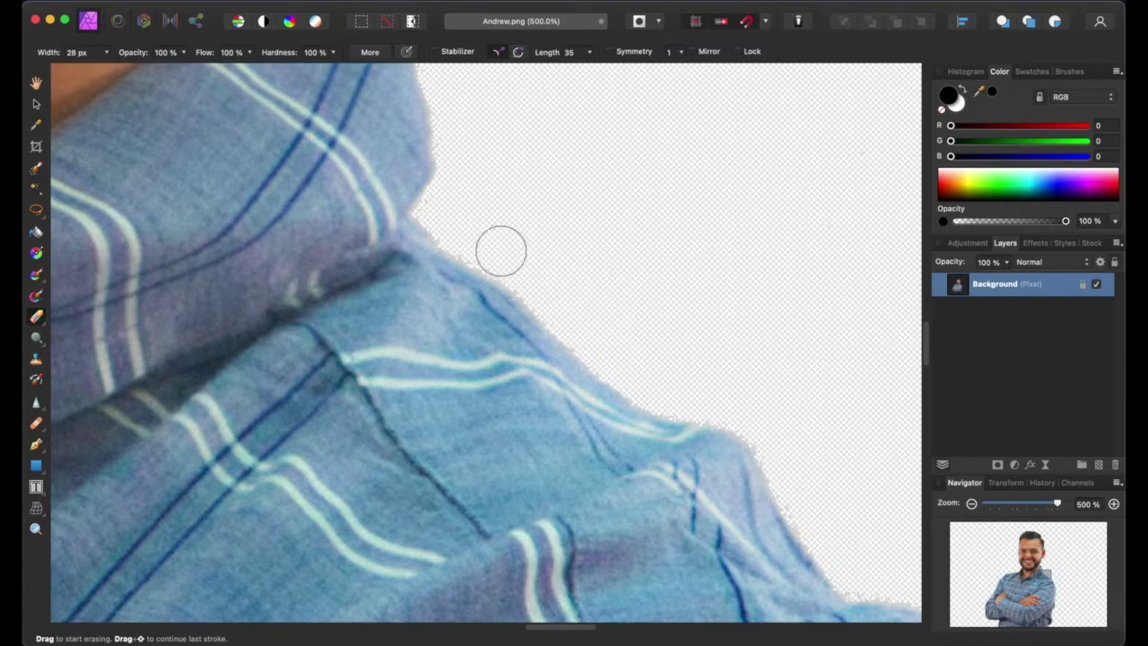
{"action": "scroll", "coordinate": [641, 254], "scroll_direction": "up", "scroll_amount": 3}
{"action": "scroll", "coordinate": [540, 354], "scroll_direction": "up", "scroll_amount": 2}
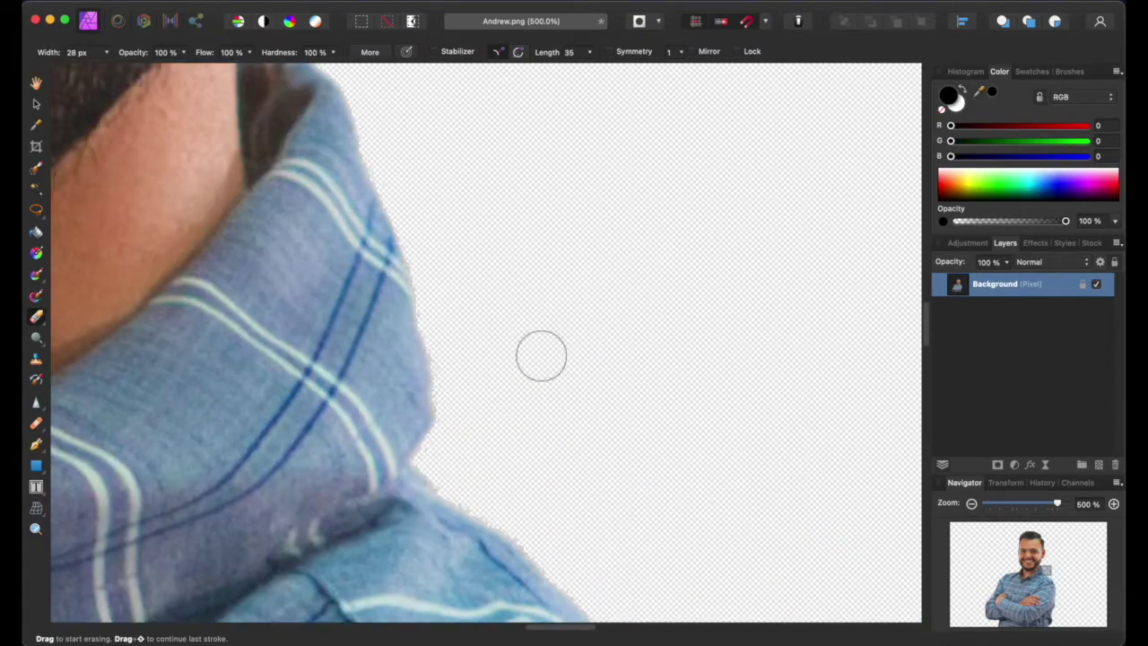
{"action": "scroll", "coordinate": [484, 385], "scroll_direction": "up", "scroll_amount": 3}
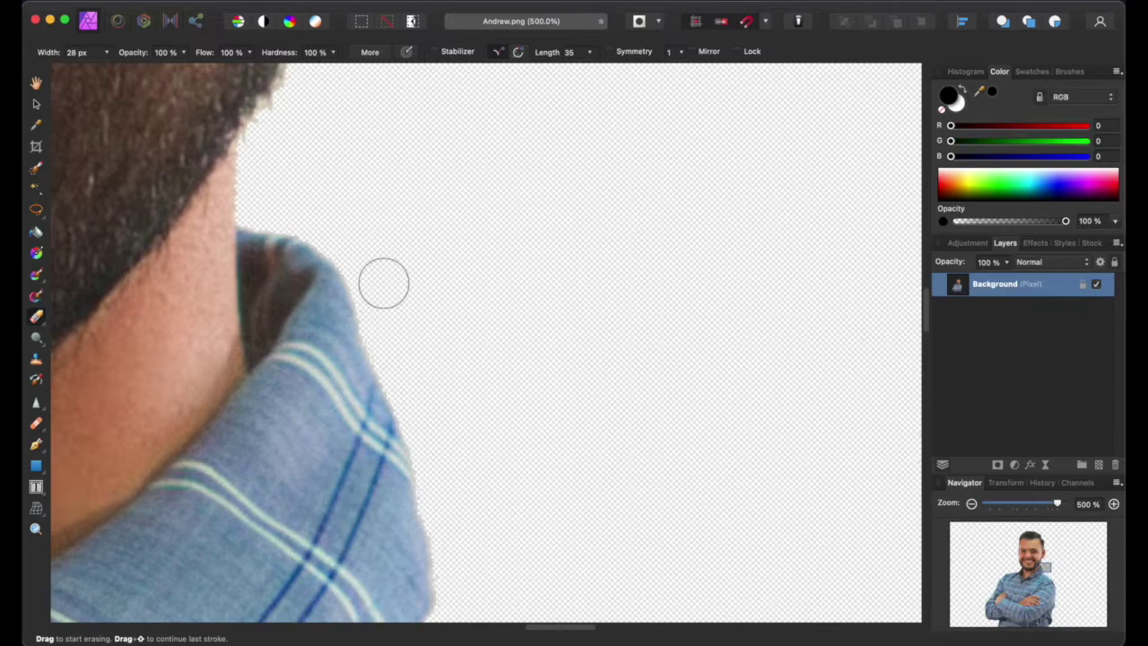
Flood-select the pale backdrop fringe along the left-hand edge of the beard at 6% tolerance and delete it
{"action": "scroll", "coordinate": [644, 595], "scroll_direction": "up", "scroll_amount": 3}
{"action": "scroll", "coordinate": [628, 413], "scroll_direction": "left", "scroll_amount": 1}
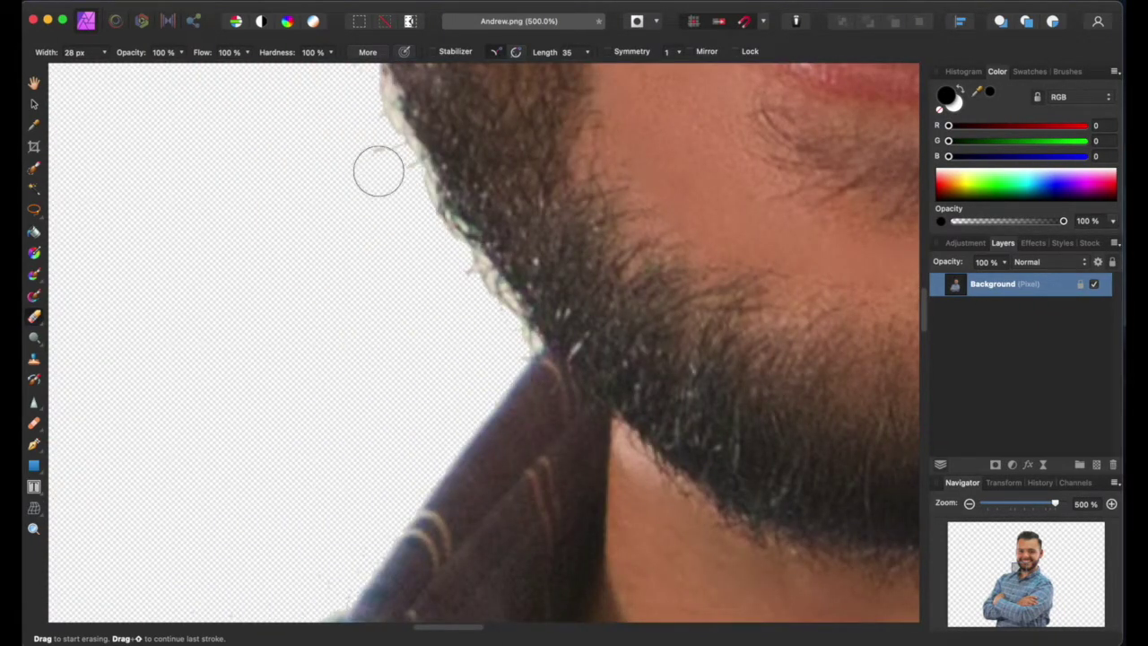
{"action": "scroll", "coordinate": [354, 269], "scroll_direction": "up", "scroll_amount": 5}
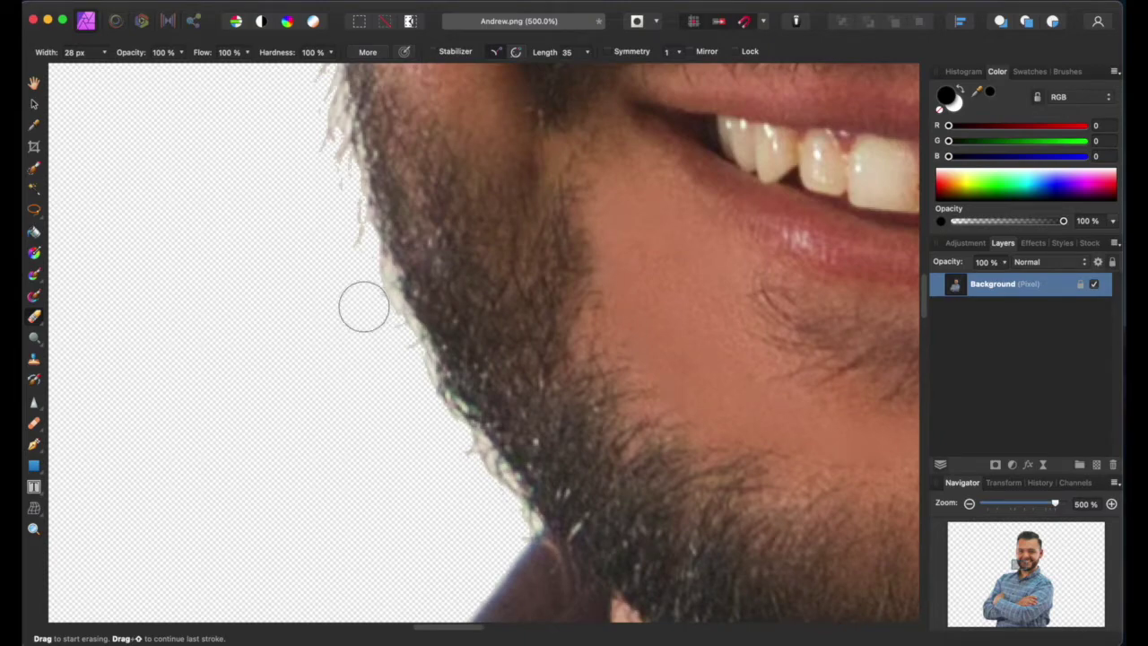
{"action": "left_click", "coordinate": [35, 187]}
{"action": "left_click", "coordinate": [391, 314]}
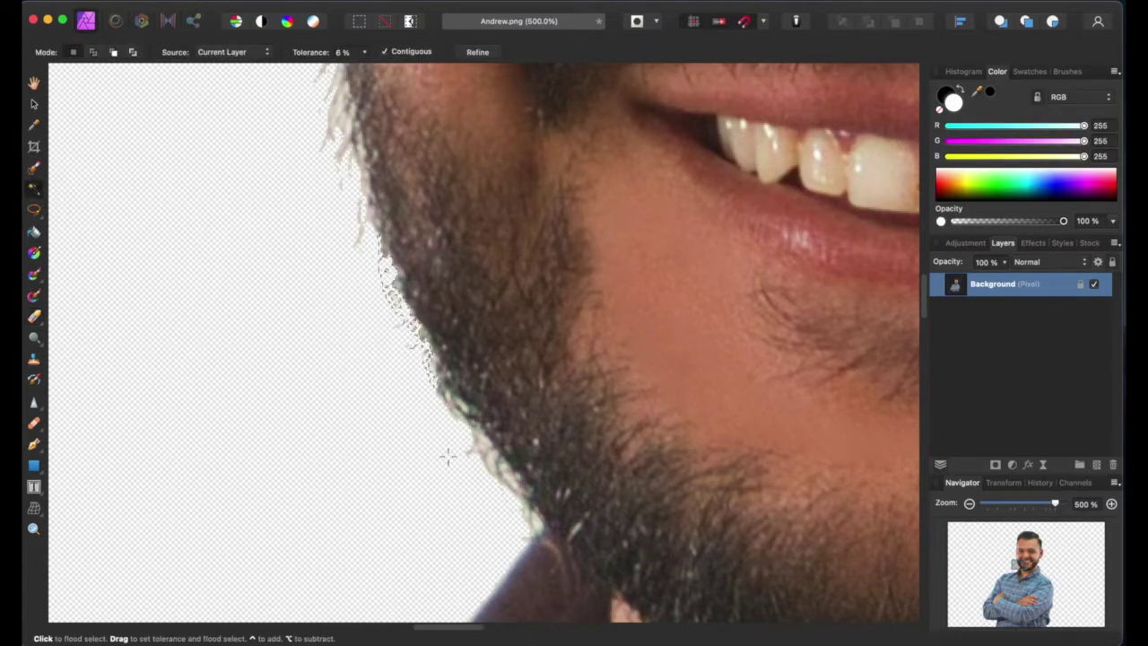
{"action": "left_click", "coordinate": [492, 460]}
{"action": "left_click", "coordinate": [33, 319]}
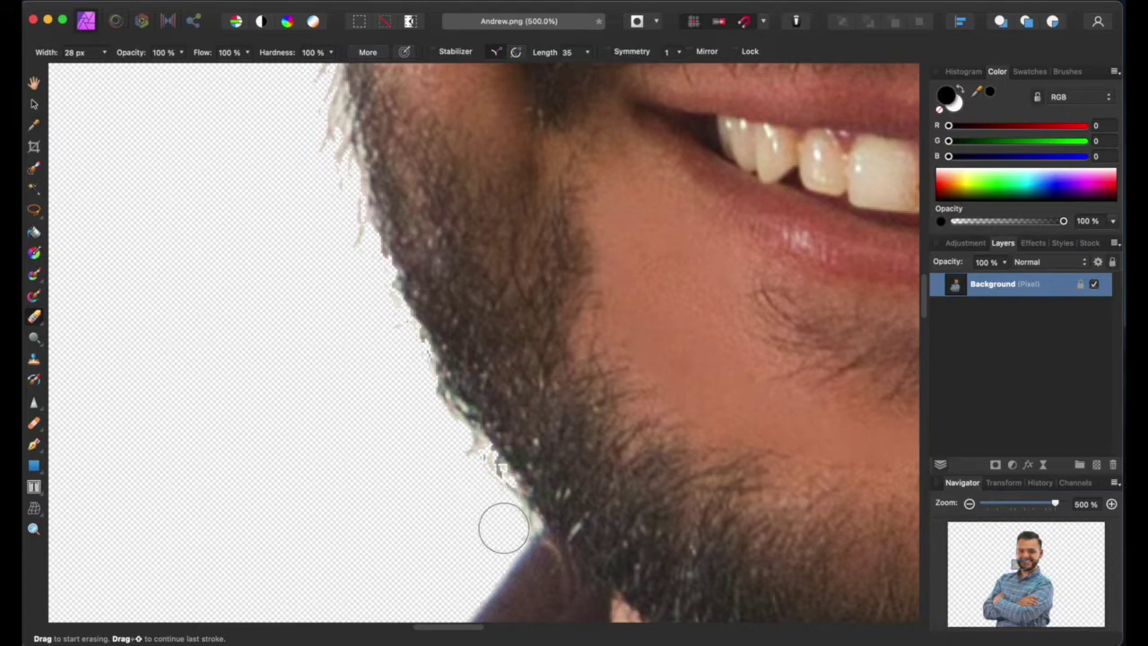
Erase stray wisps along the left-hand outline of the beard, cheek and temple hair with the 28 px Erase Brush
{"action": "mouse_move", "coordinate": [480, 484]}
{"action": "left_mouse_down"}
{"action": "mouse_move", "coordinate": [436, 436]}
{"action": "mouse_move", "coordinate": [354, 261]}
{"action": "mouse_move", "coordinate": [324, 231]}
{"action": "left_mouse_up"}
{"action": "scroll", "coordinate": [301, 269], "scroll_direction": "up", "scroll_amount": 5}
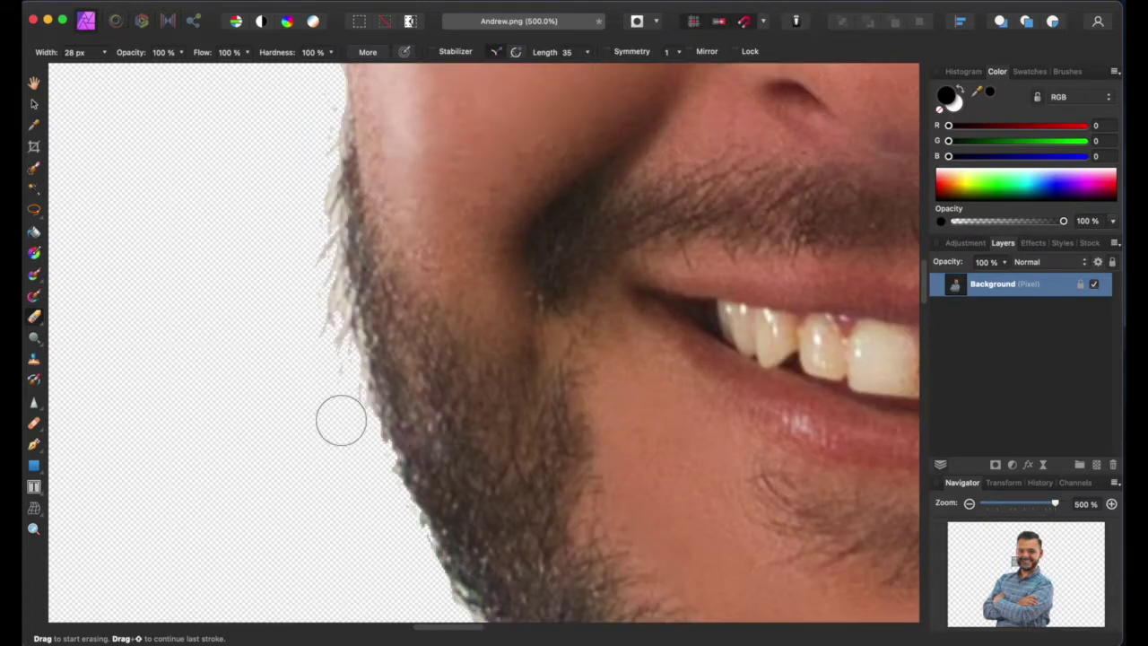
{"action": "mouse_move", "coordinate": [328, 338]}
{"action": "left_mouse_down"}
{"action": "mouse_move", "coordinate": [307, 246]}
{"action": "mouse_move", "coordinate": [318, 107]}
{"action": "left_mouse_up"}
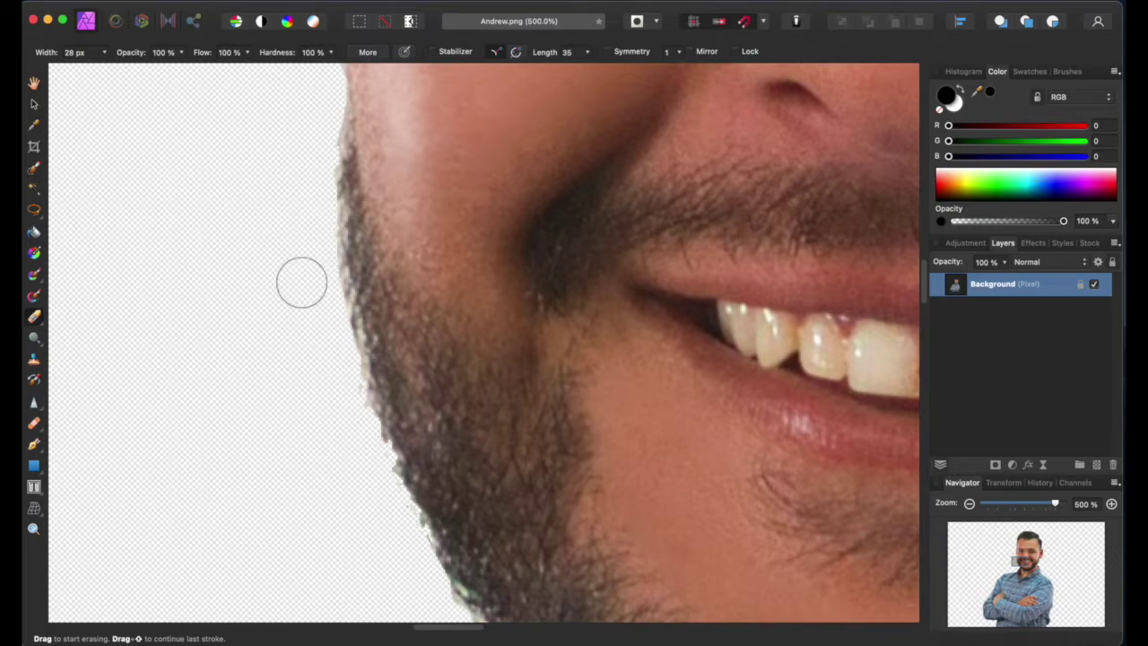
{"action": "scroll", "coordinate": [305, 279], "scroll_direction": "up", "scroll_amount": 10}
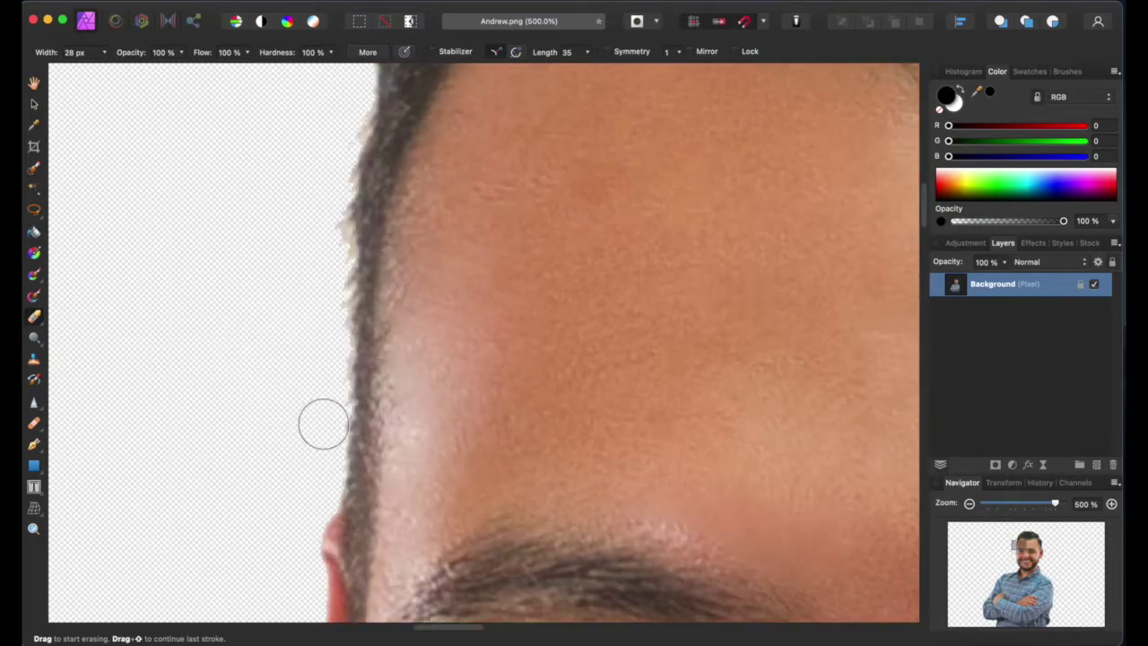
{"action": "left_click_drag", "start_coordinate": [322, 355], "coordinate": [341, 114]}
{"action": "scroll", "coordinate": [327, 170], "scroll_direction": "up", "scroll_amount": 4}
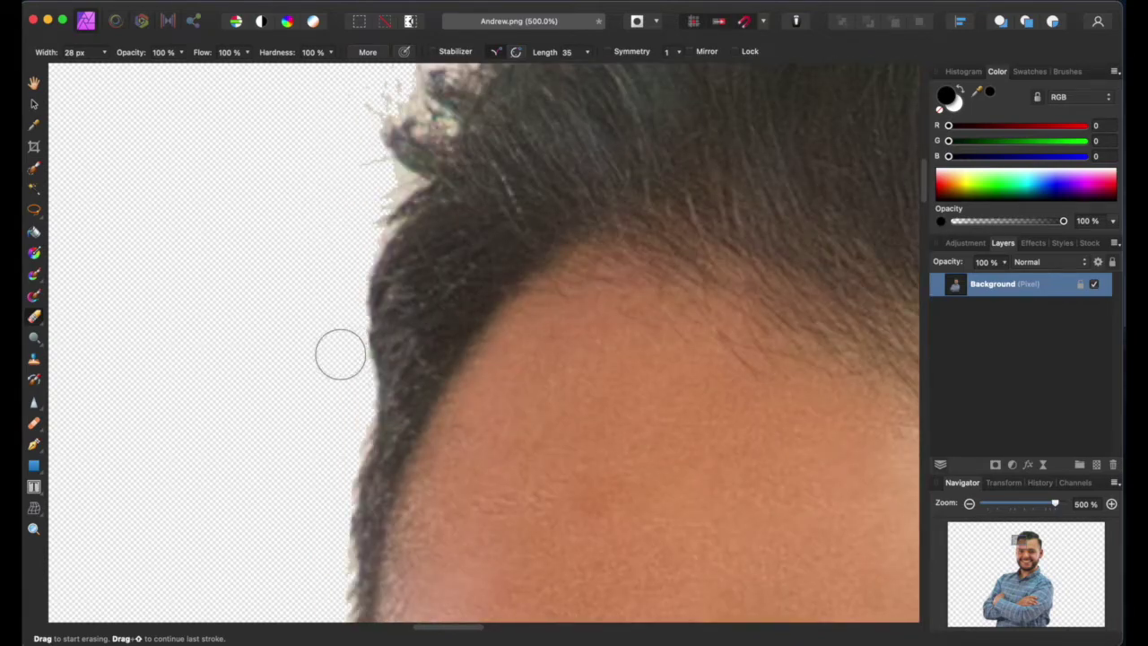
Flood-select the pale backdrop patches between the curls above the left-hand temple at 6% tolerance and delete them
{"action": "left_click", "coordinate": [34, 188]}
{"action": "key", "text": "x"}
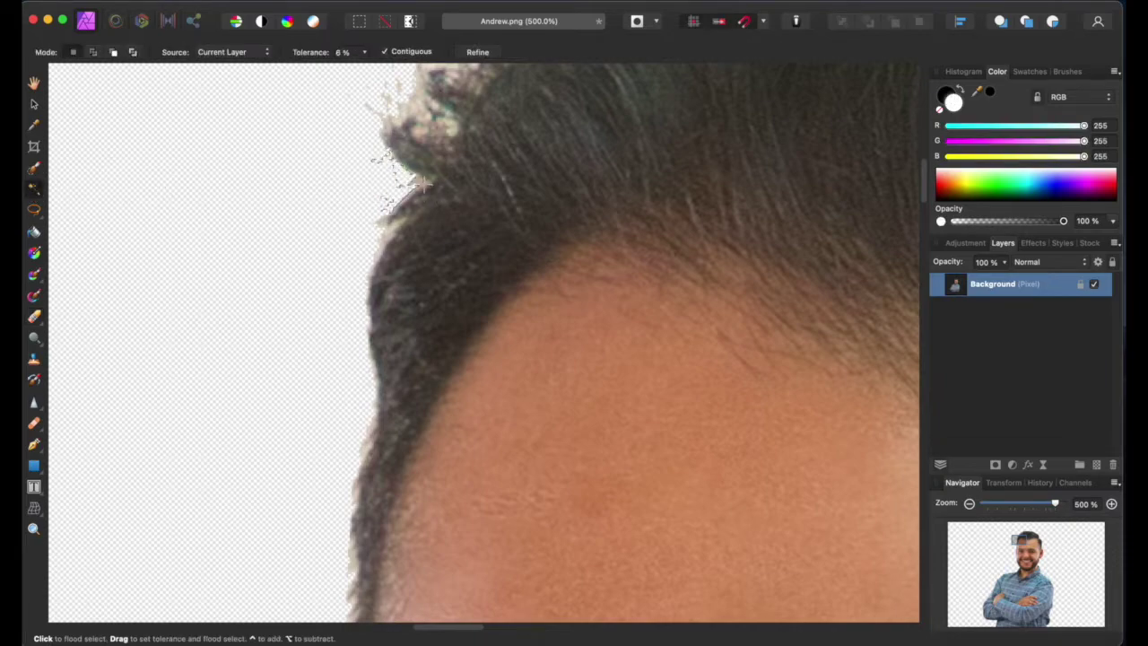
{"action": "scroll", "coordinate": [405, 175], "scroll_direction": "up", "scroll_amount": 3}
{"action": "left_click", "coordinate": [476, 161]}
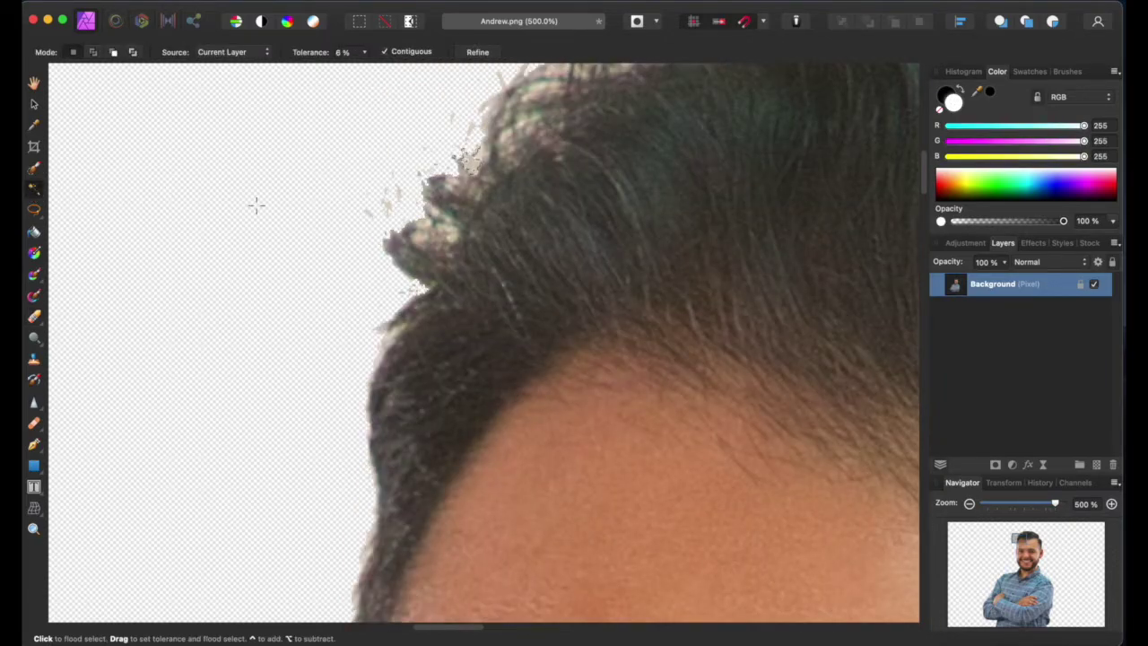
Set the Erase Brush width to 13 px and erase the loose specks beside the curls above the temple
{"action": "left_click", "coordinate": [34, 316]}
{"action": "key", "text": "x"}
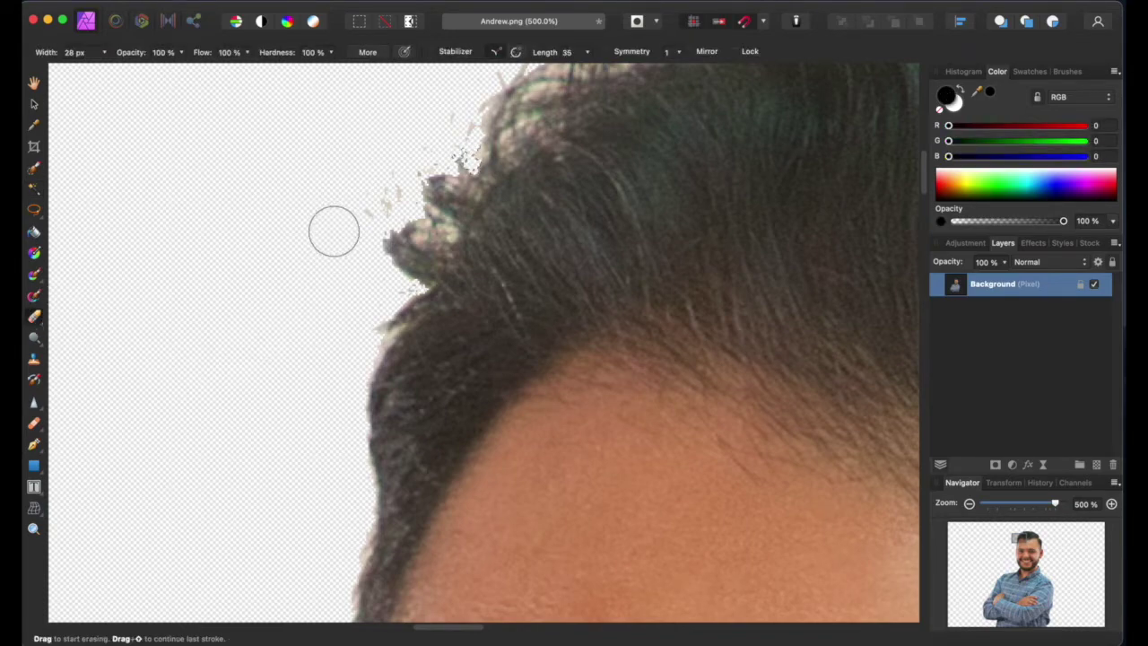
{"action": "left_click", "coordinate": [104, 52]}
{"action": "left_click_drag", "start_coordinate": [104, 70], "coordinate": [89, 74]}
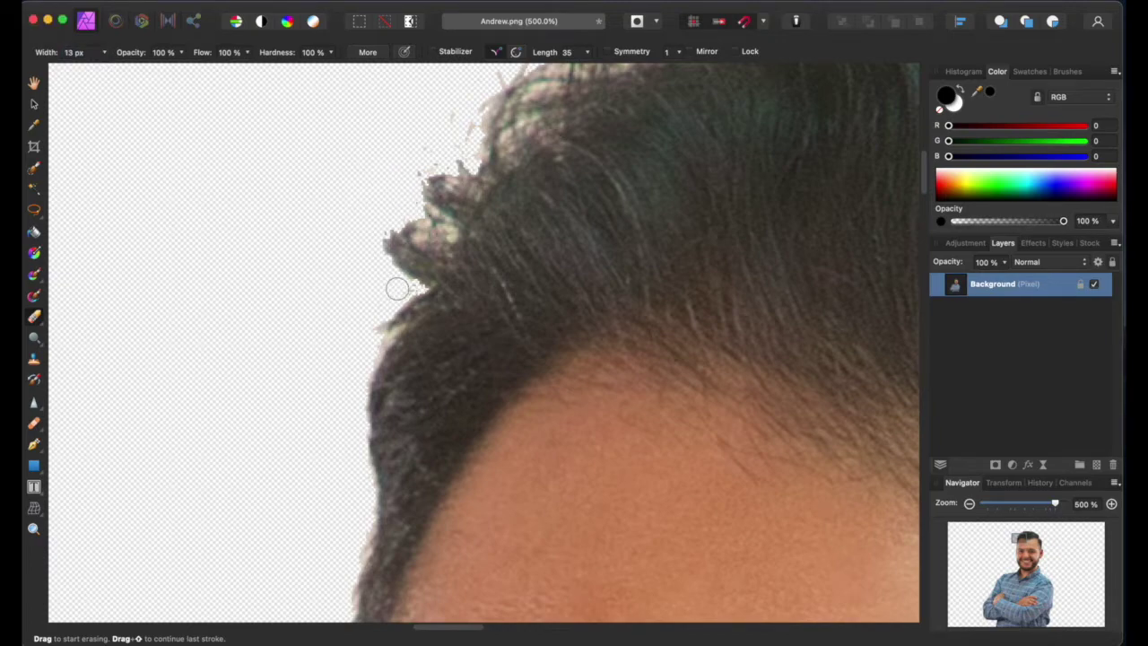
Set the Erase Brush width to 29 px and erase the stray wisps and specks along the top outline of the hair
{"action": "left_click_drag", "start_coordinate": [94, 52], "coordinate": [101, 63]}
{"action": "scroll", "coordinate": [474, 188], "scroll_direction": "up", "scroll_amount": 3}
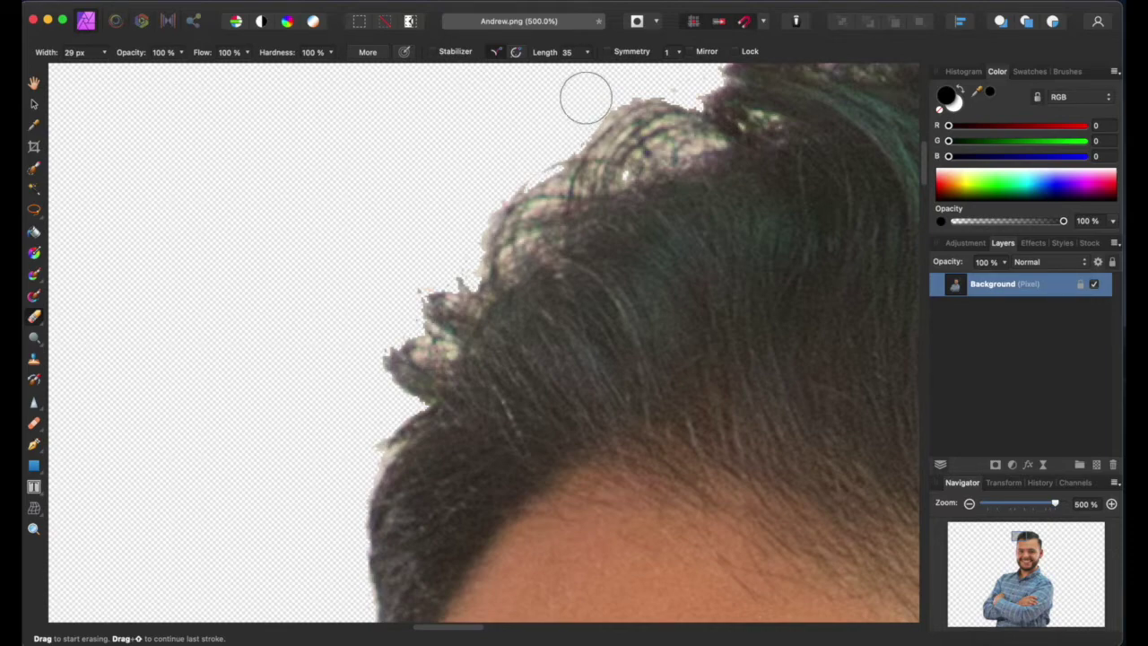
{"action": "scroll", "coordinate": [436, 271], "scroll_direction": "up", "scroll_amount": 1}
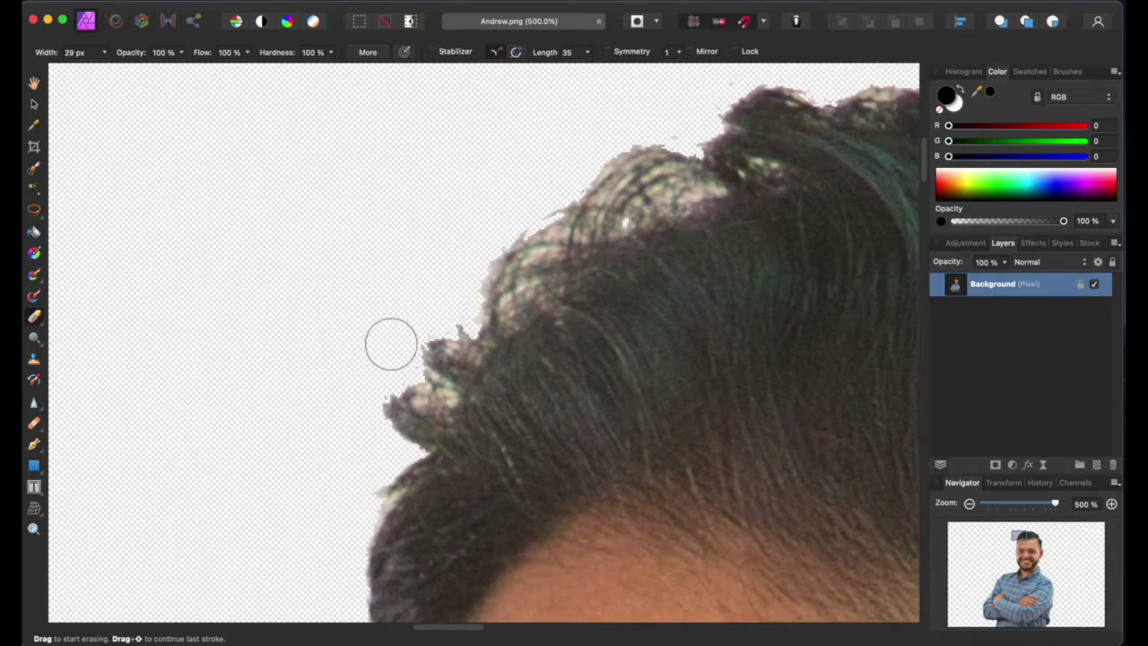
{"action": "scroll", "coordinate": [397, 349], "scroll_direction": "up", "scroll_amount": 6}
{"action": "scroll", "coordinate": [458, 618], "scroll_direction": "right", "scroll_amount": 6}
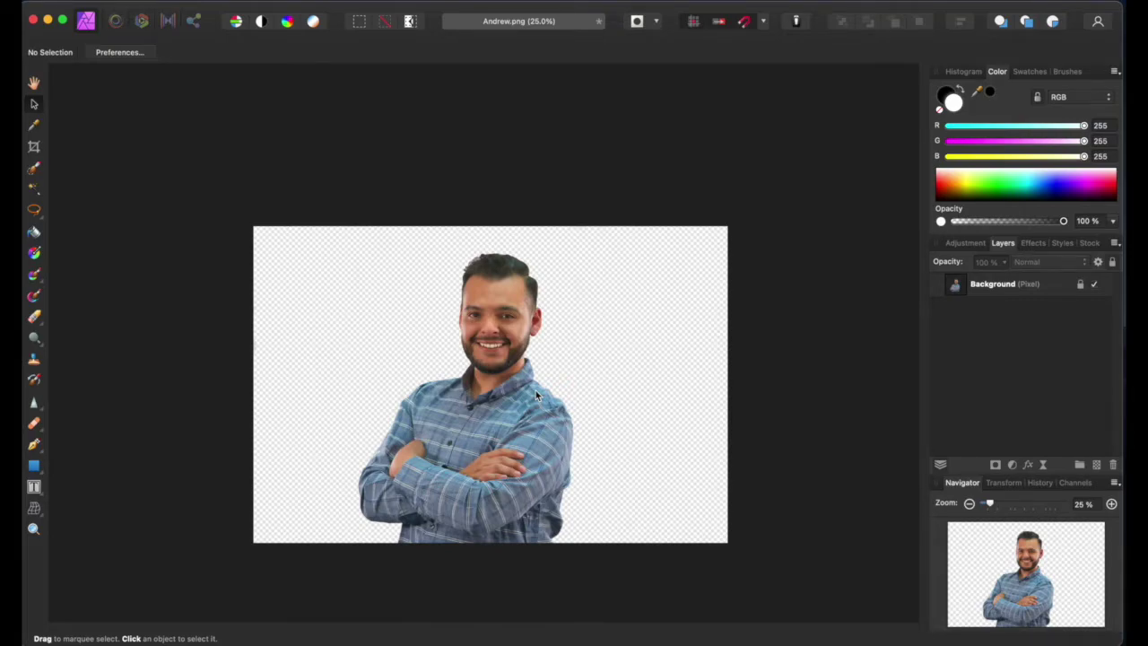
Paste the light blue studio backdrop image and scale it to about 186% so it covers the canvas, centred horizontally
{"action": "key", "text": "super+v"}
{"action": "left_click_drag", "start_coordinate": [676, 351], "coordinate": [362, 336]}
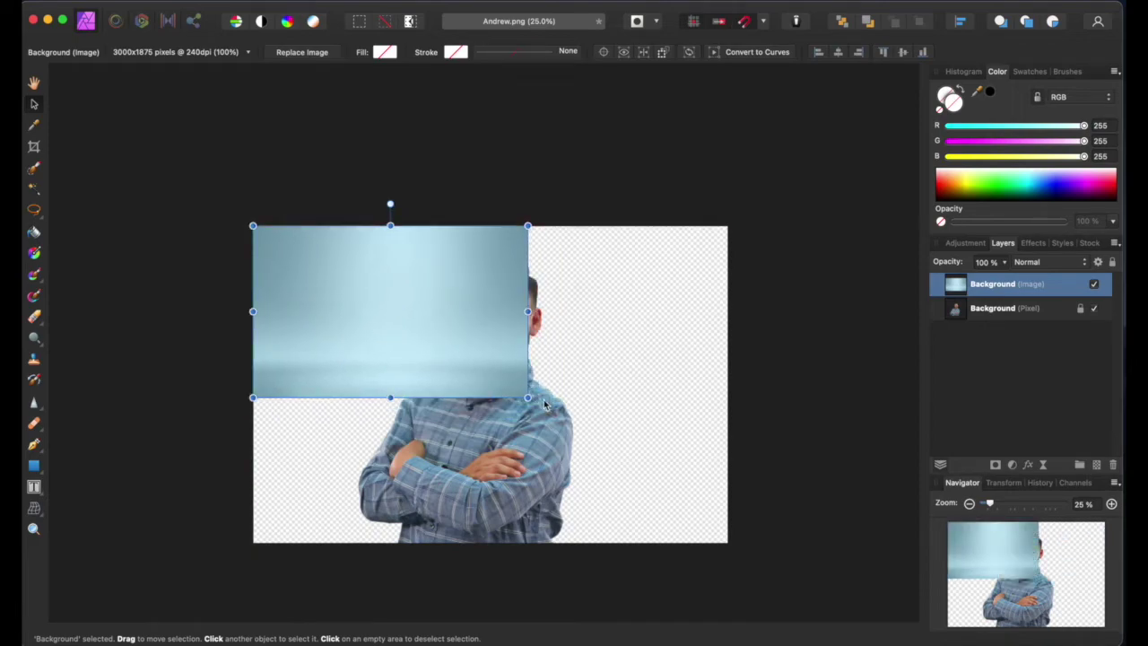
{"action": "left_click_drag", "start_coordinate": [530, 398], "coordinate": [756, 536]}
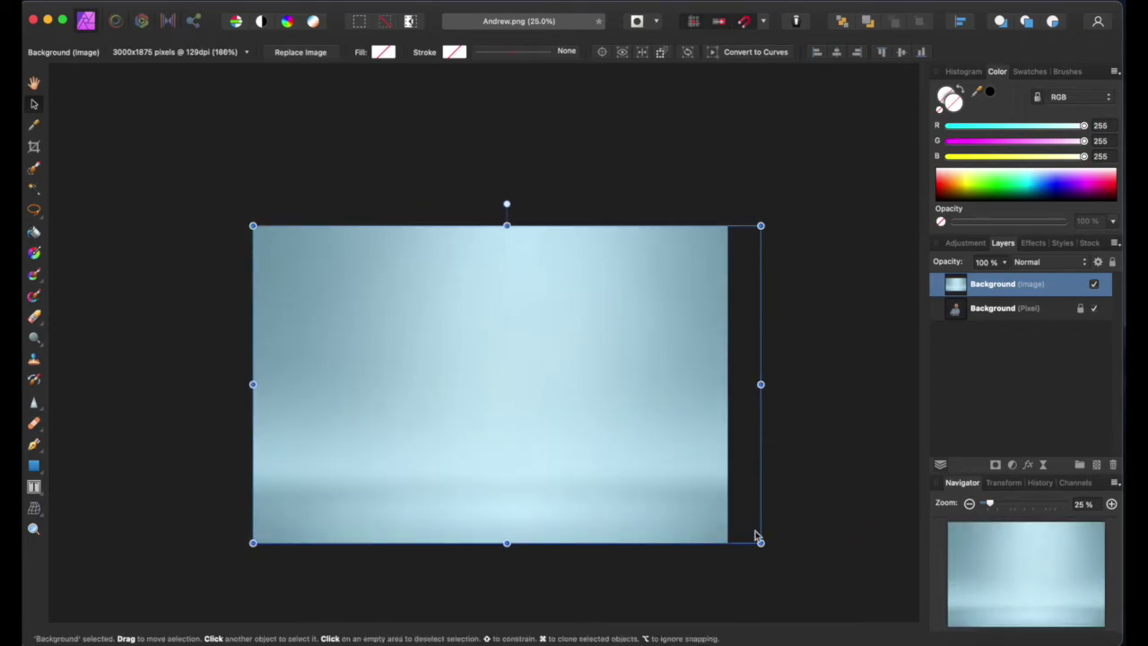
{"action": "left_click_drag", "start_coordinate": [700, 499], "coordinate": [685, 499]}
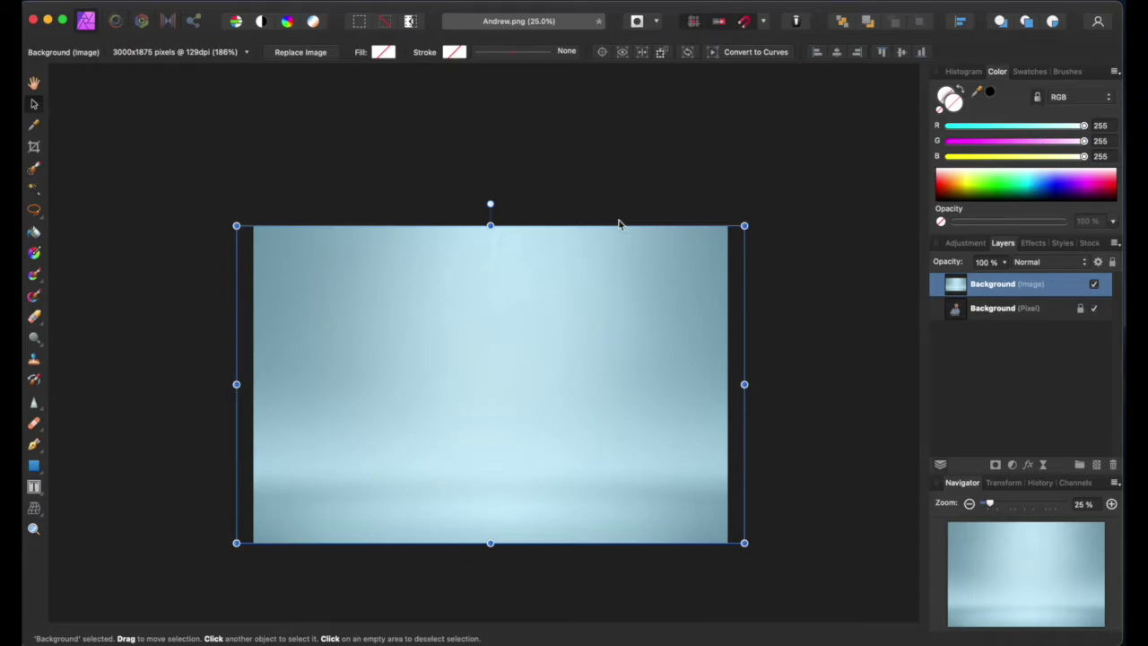
Move the pasted backdrop image layer beneath the man's pixel layer and deselect it
{"action": "left_click_drag", "start_coordinate": [1085, 283], "coordinate": [973, 332]}
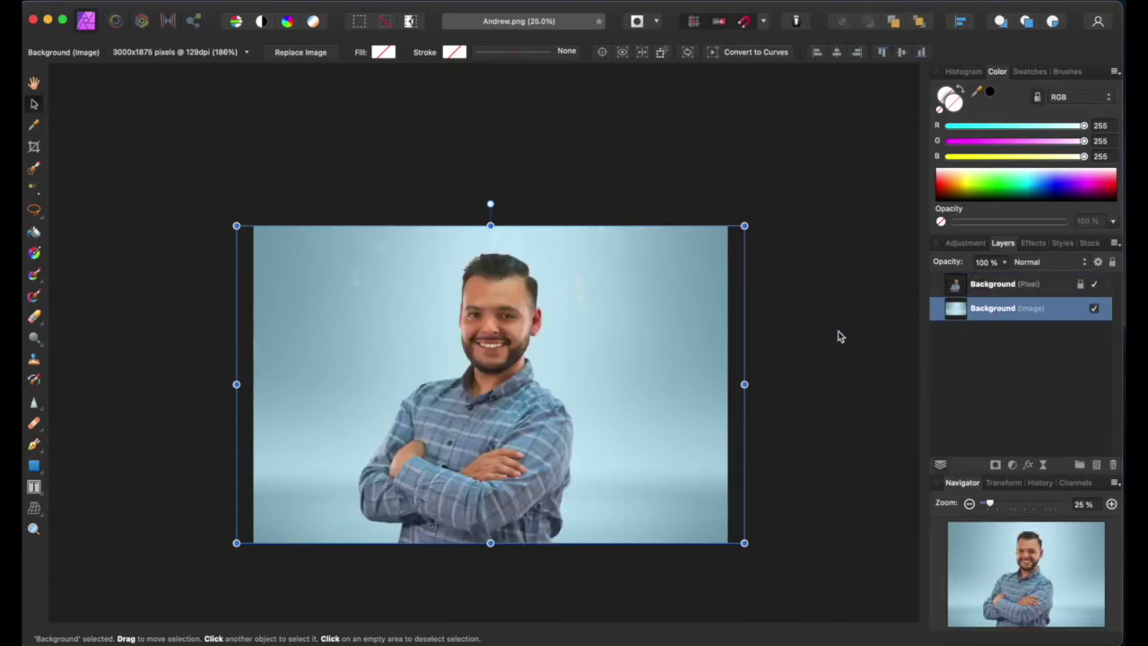
{"action": "left_click", "coordinate": [838, 337]}
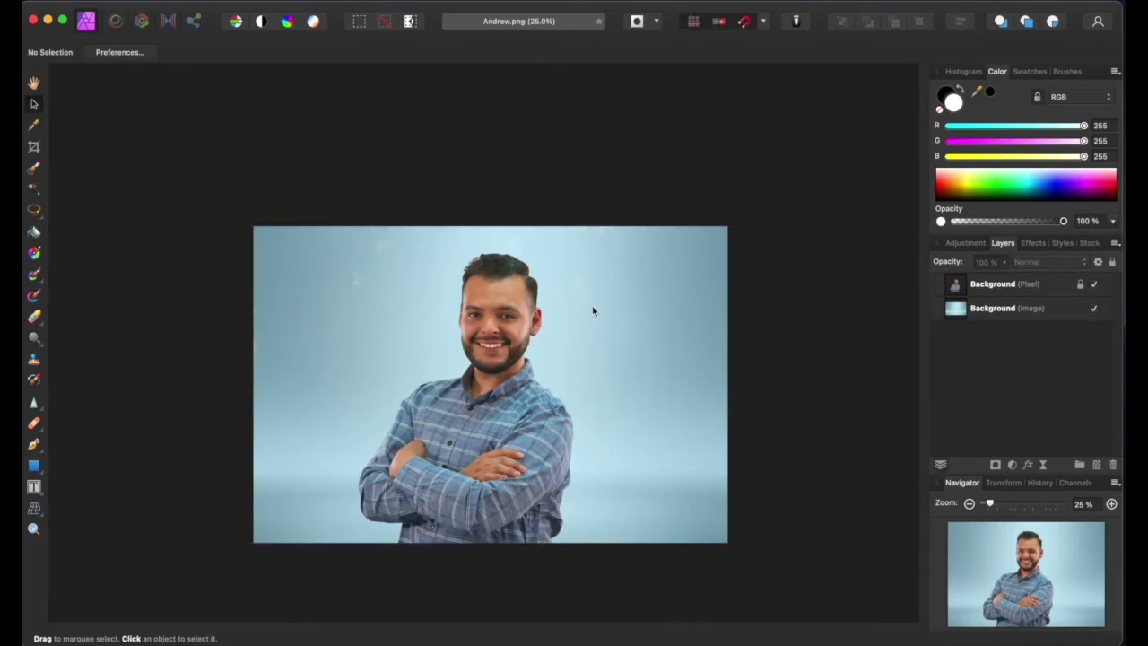
Erase the leftover pale specks to the left of the man on his pixel layer with the 120 px Erase Brush
{"action": "key", "text": "super+plus"}
{"action": "key", "text": "super+plus"}
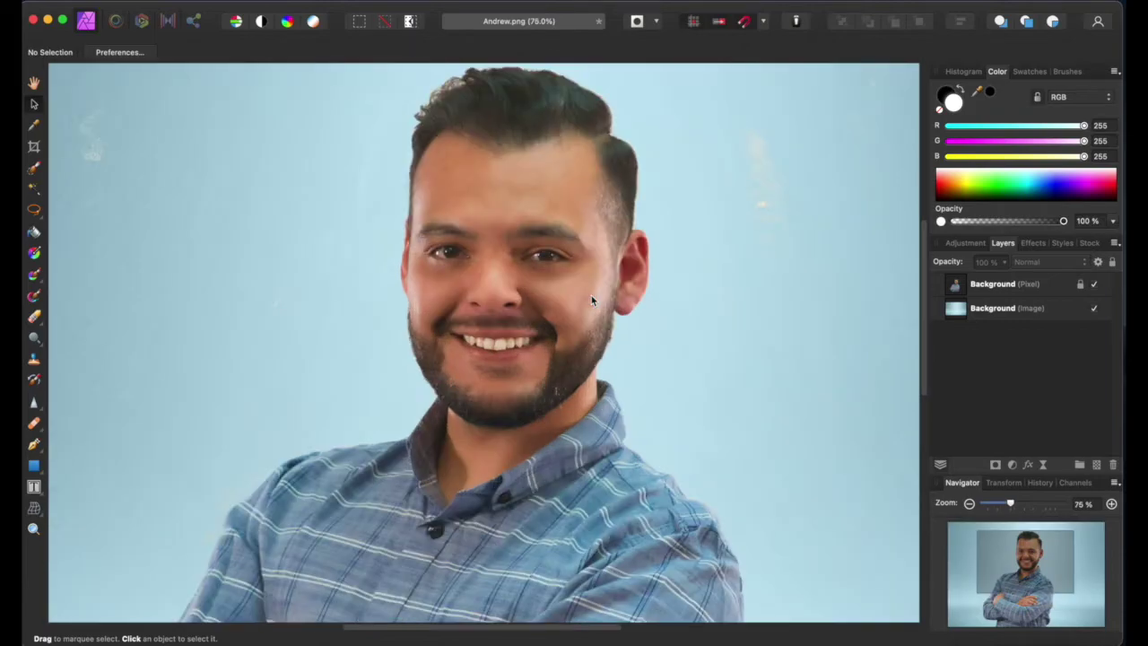
{"action": "scroll", "coordinate": [765, 246], "scroll_direction": "up", "scroll_amount": 3}
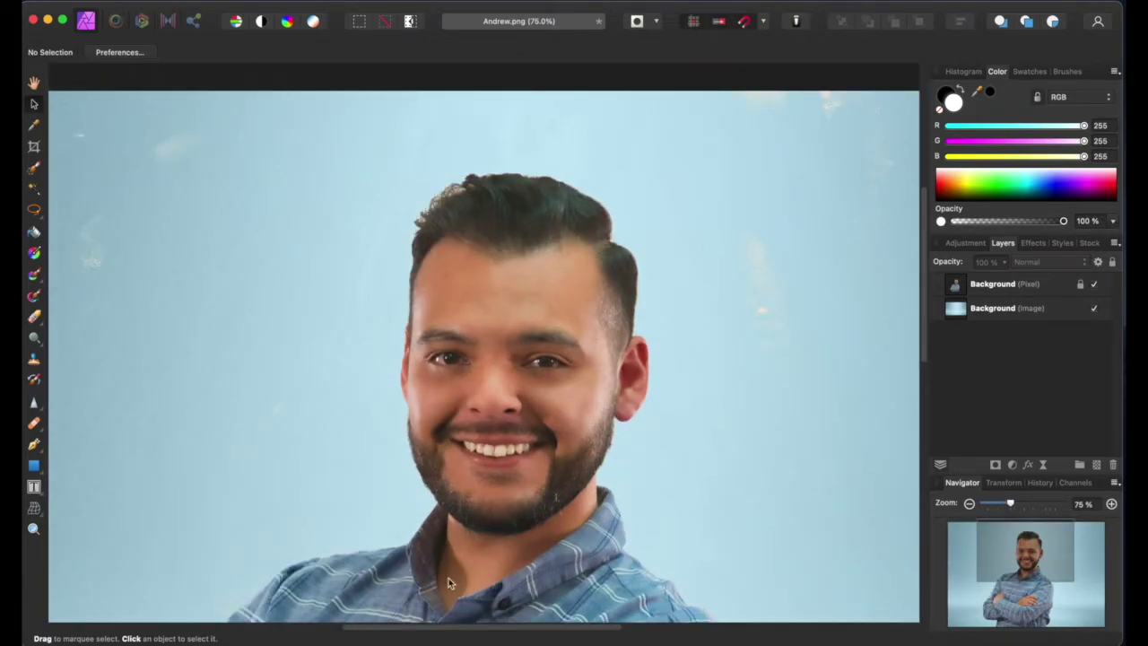
{"action": "scroll", "coordinate": [454, 632], "scroll_direction": "left", "scroll_amount": 5}
{"action": "left_click", "coordinate": [34, 316]}
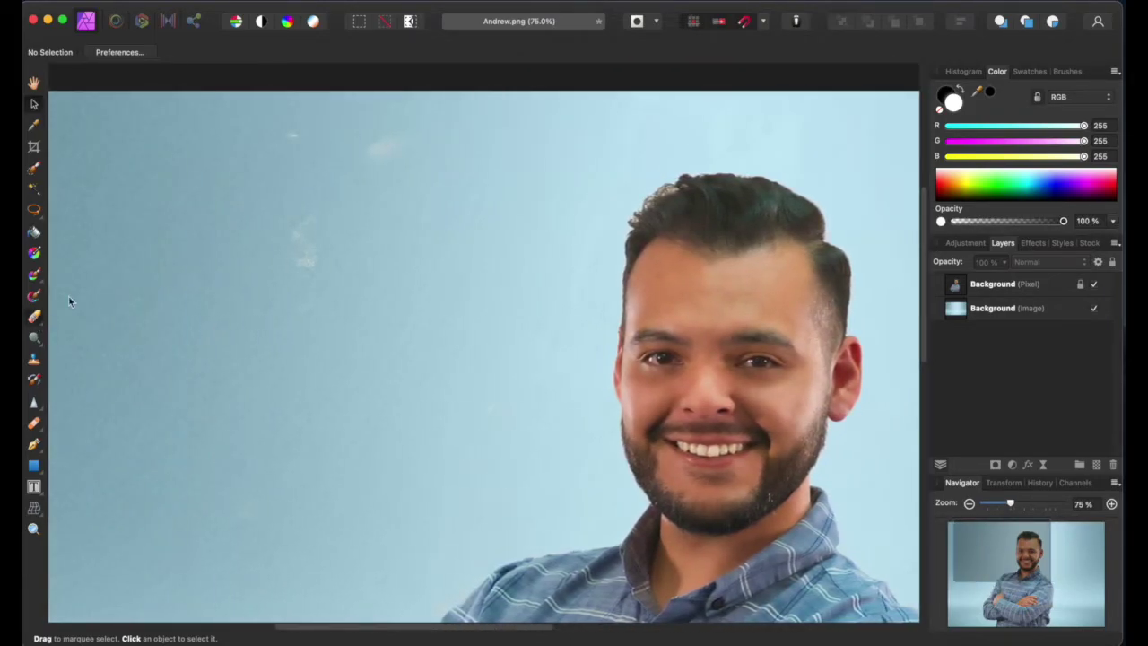
{"action": "left_click", "coordinate": [1031, 284]}
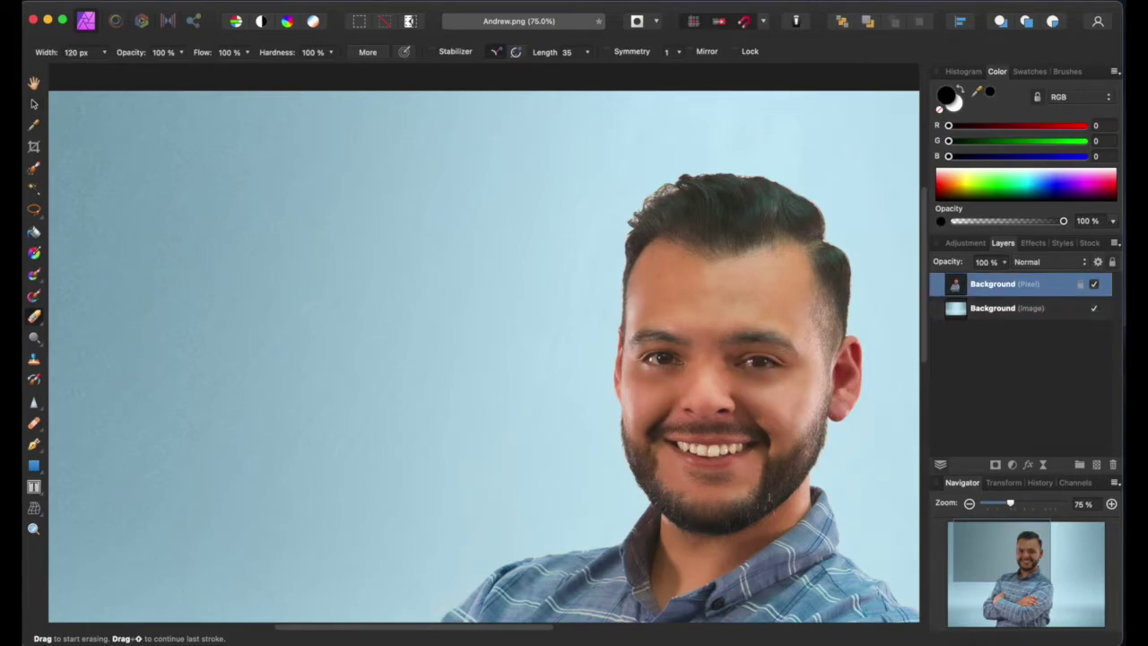
Erase the remaining specks to the right of and above the man with the 120 px Erase Brush, and deselect the layer
{"action": "scroll", "coordinate": [525, 628], "scroll_direction": "right", "scroll_amount": 10}
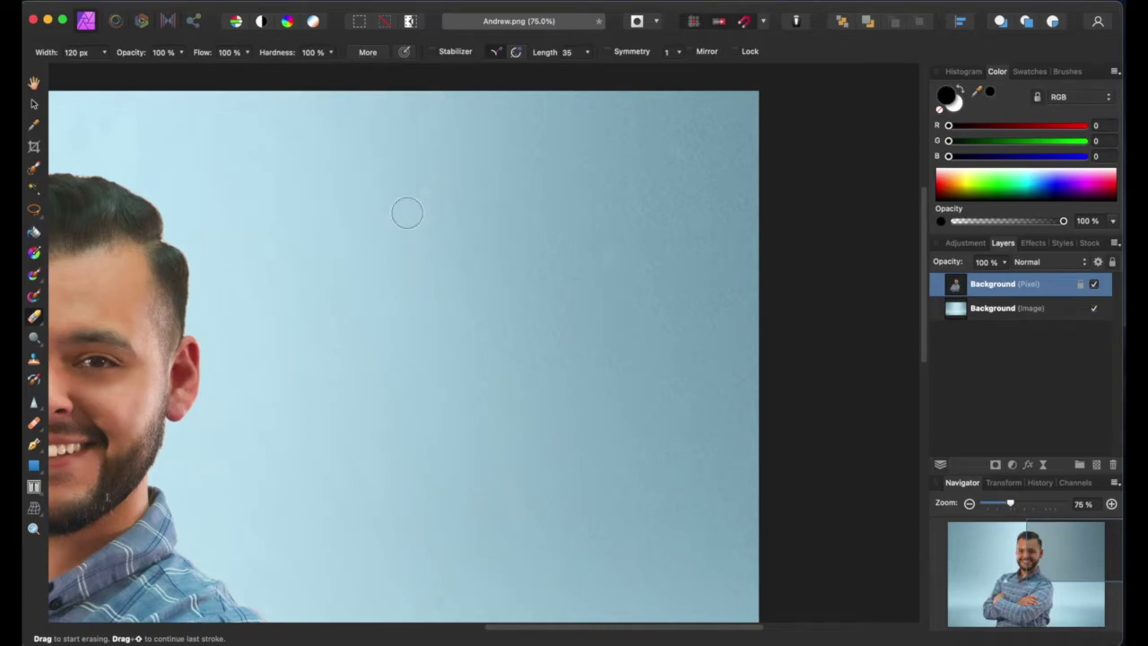
{"action": "scroll", "coordinate": [748, 255], "scroll_direction": "down", "scroll_amount": 5}
{"action": "scroll", "coordinate": [340, 320], "scroll_direction": "left", "scroll_amount": 8}
{"action": "scroll", "coordinate": [341, 320], "scroll_direction": "up", "scroll_amount": 4}
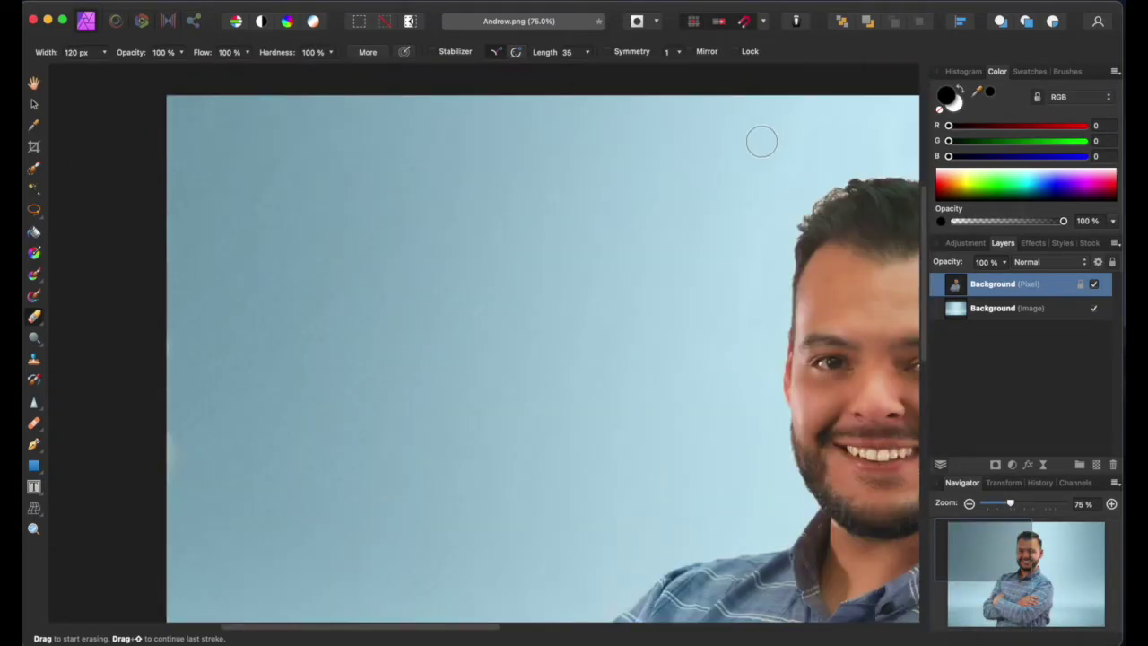
{"action": "scroll", "coordinate": [761, 140], "scroll_direction": "down", "scroll_amount": 5}
{"action": "key", "text": "v"}
{"action": "left_click", "coordinate": [533, 308]}
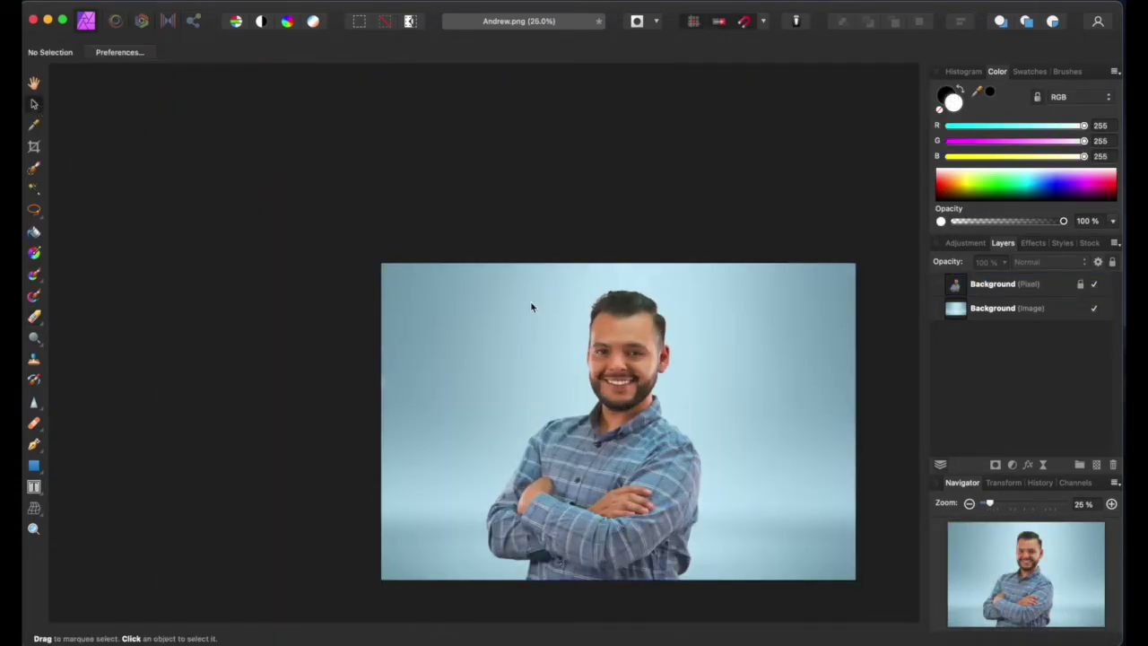
{"action": "scroll", "coordinate": [874, 362], "scroll_direction": "up", "scroll_amount": 3}
{"action": "left_click", "coordinate": [905, 320]}
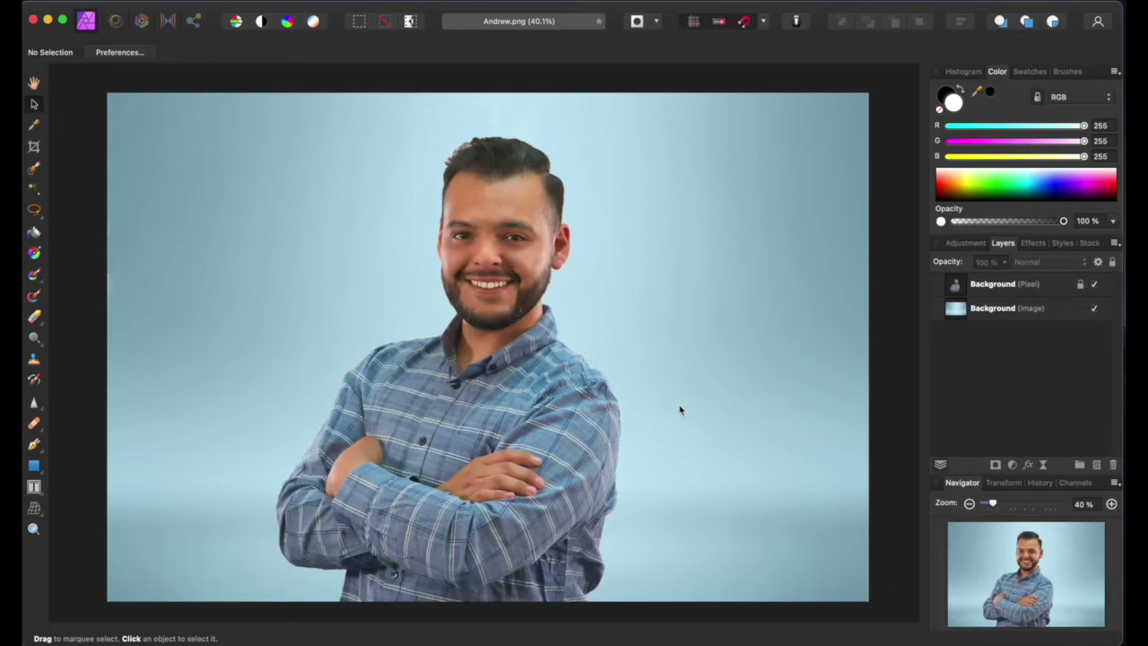
{"action": "scroll", "coordinate": [658, 362], "scroll_direction": "up", "scroll_amount": 5}
{"action": "scroll", "coordinate": [655, 360], "scroll_direction": "down", "scroll_amount": 5}
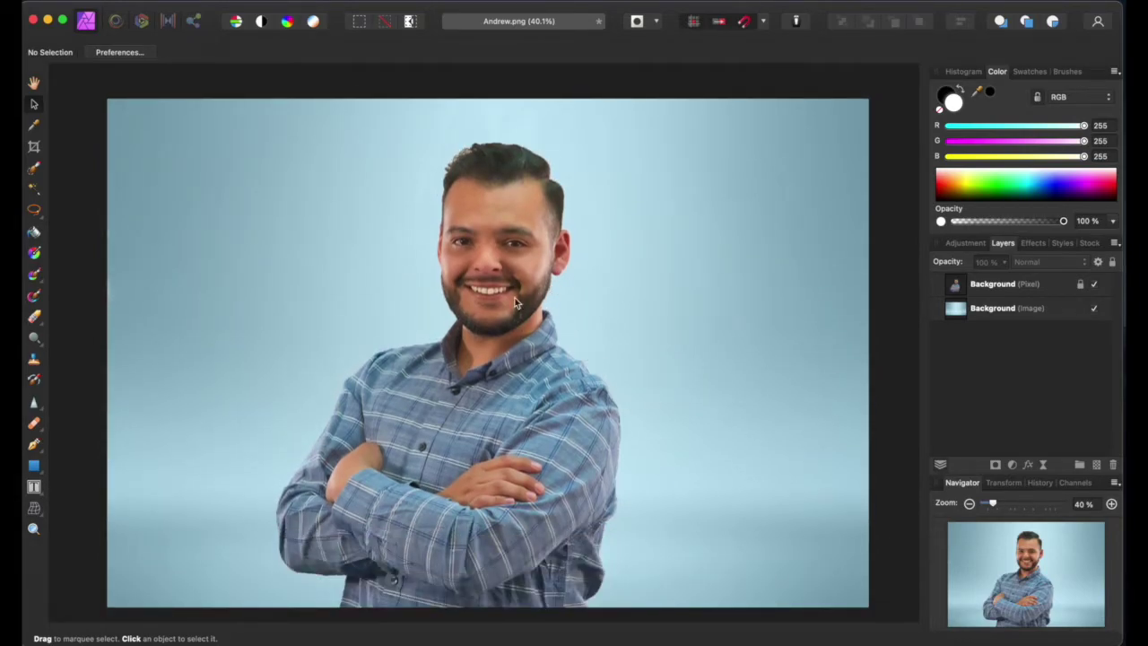
Set the Erase Brush width to 14 px and erase the pale fringe along the right-hand beard edge from the jaw to the earlobe
{"action": "key", "text": "super+1"}
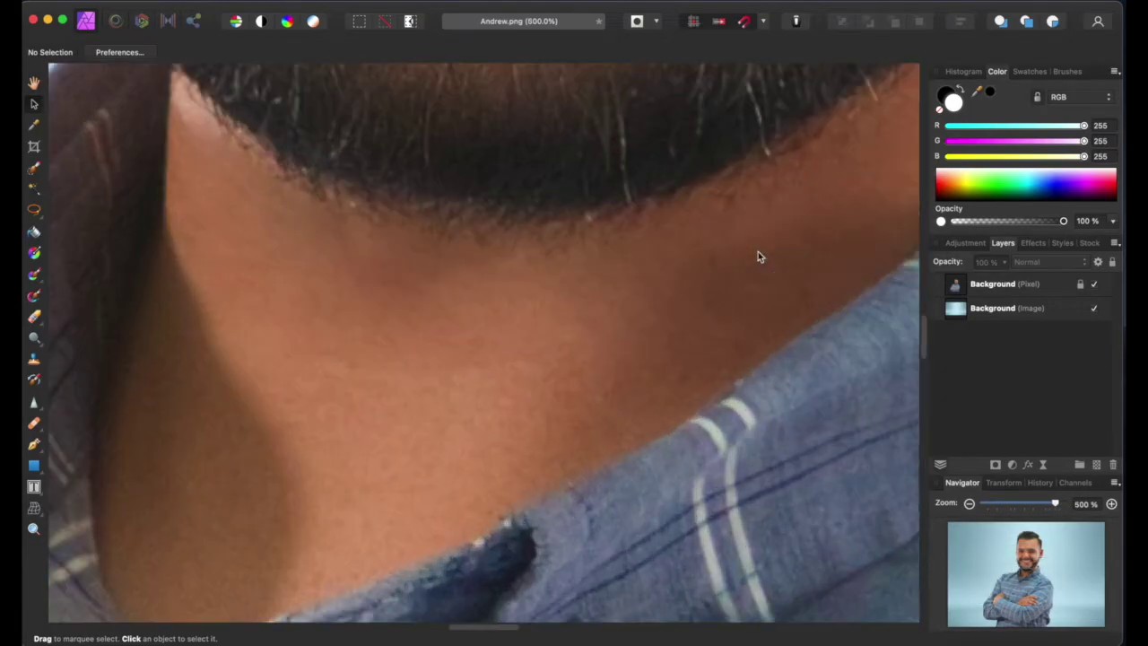
{"action": "scroll", "coordinate": [289, 565], "scroll_direction": "up", "scroll_amount": 5}
{"action": "left_click_drag", "start_coordinate": [500, 630], "coordinate": [546, 630]}
{"action": "scroll", "coordinate": [679, 464], "scroll_direction": "up", "scroll_amount": 10}
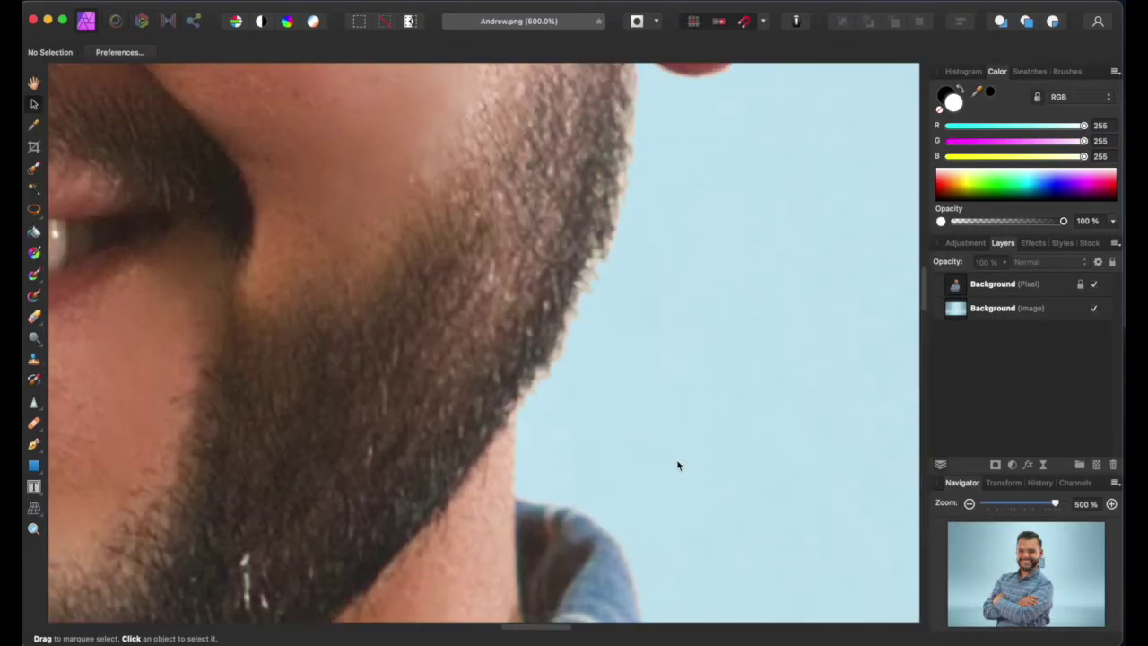
{"action": "left_click", "coordinate": [1033, 287]}
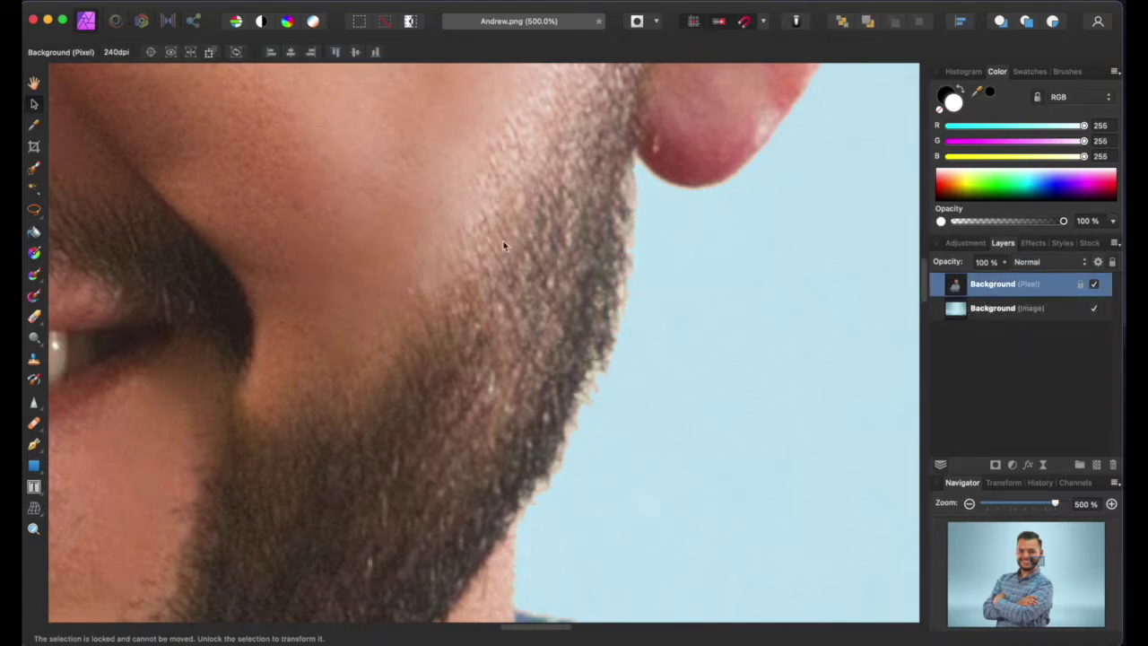
{"action": "left_click", "coordinate": [34, 317]}
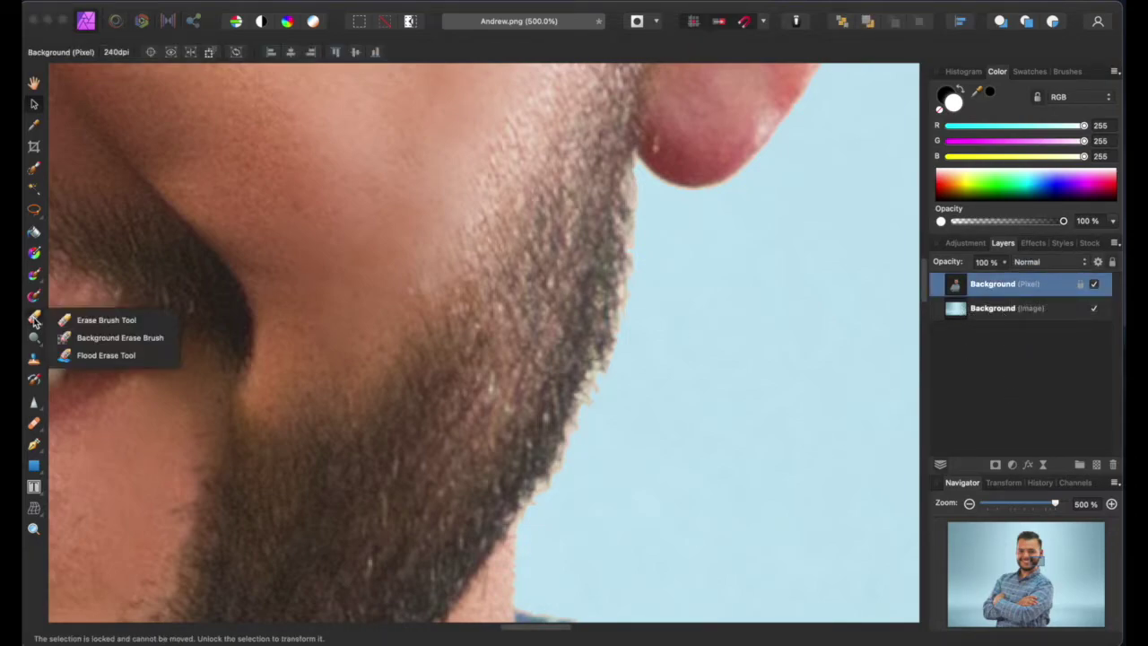
{"action": "left_click", "coordinate": [142, 319]}
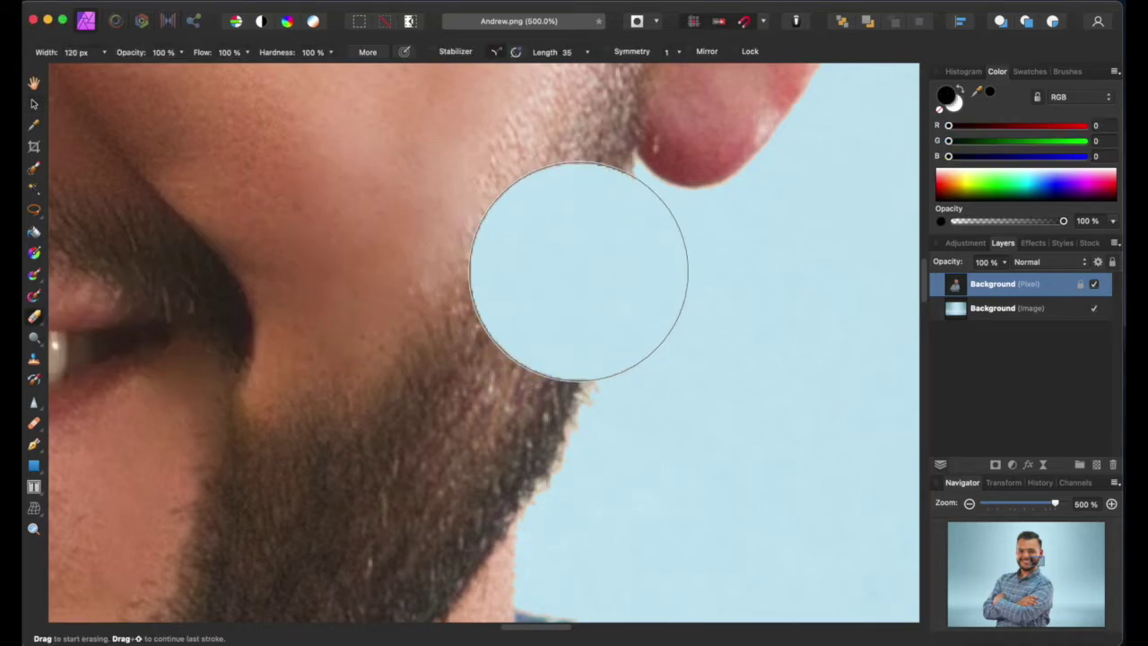
{"action": "left_click", "coordinate": [42, 326]}
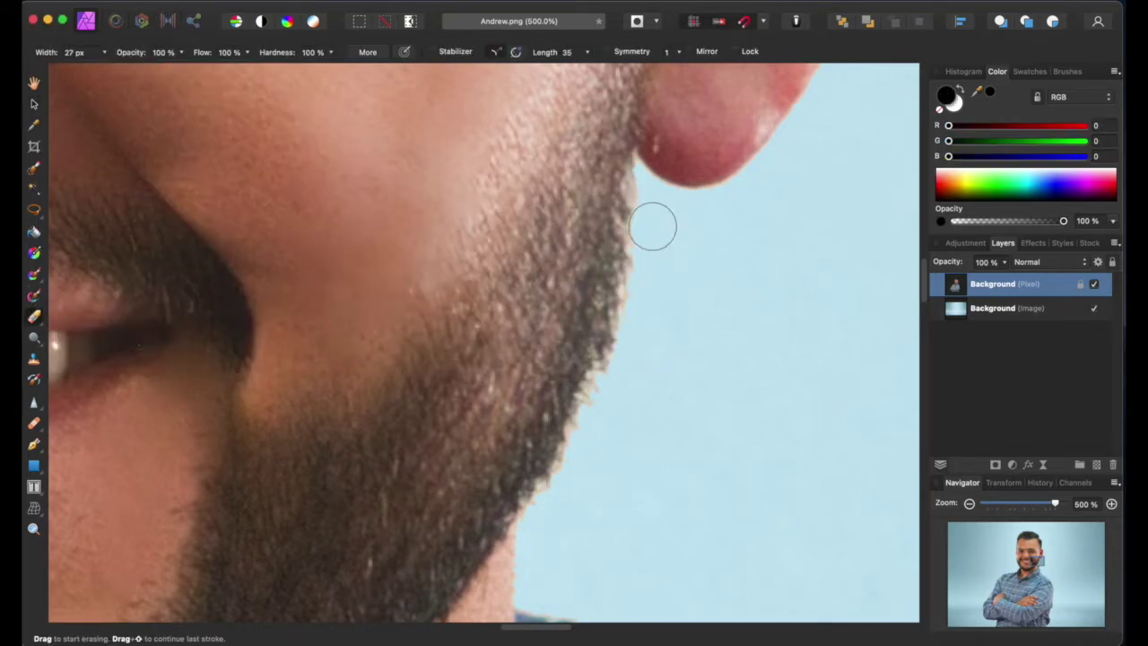
{"action": "left_click_drag", "start_coordinate": [104, 54], "coordinate": [90, 73]}
{"action": "mouse_move", "coordinate": [637, 255]}
{"action": "left_mouse_down"}
{"action": "mouse_move", "coordinate": [591, 426]}
{"action": "mouse_move", "coordinate": [528, 520]}
{"action": "mouse_move", "coordinate": [592, 449]}
{"action": "mouse_move", "coordinate": [627, 377]}
{"action": "mouse_move", "coordinate": [647, 182]}
{"action": "left_mouse_up"}
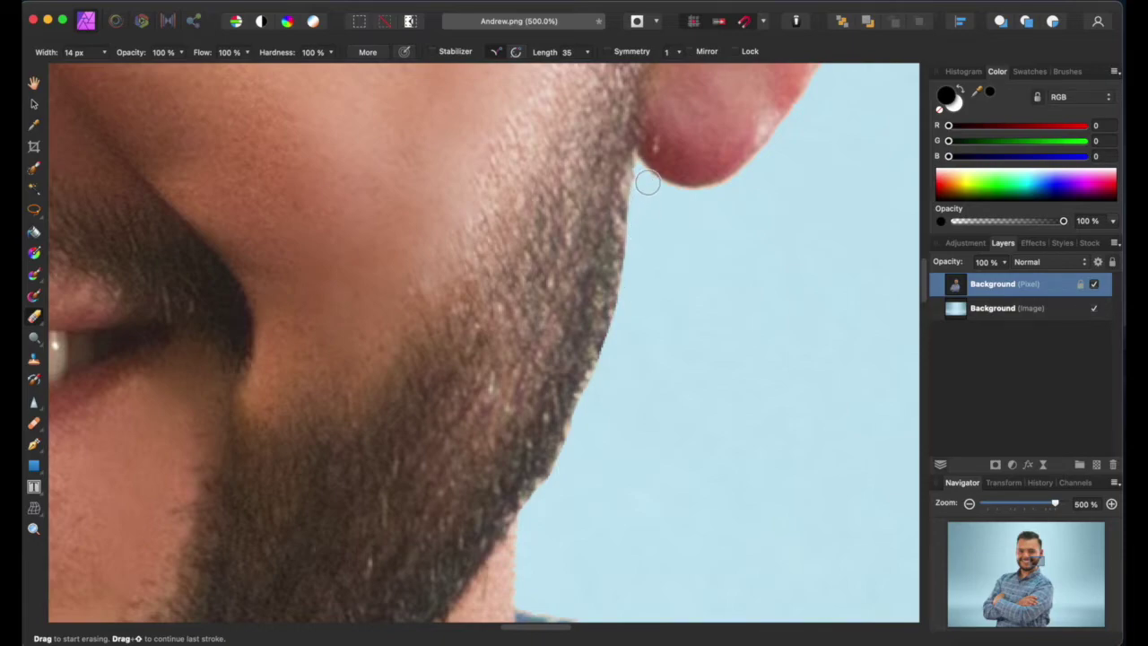
Examine the cleaned right-hand beard edge against the new backdrop, both at 50% and close up at 600% zoom
{"action": "key", "text": "w"}
{"action": "key", "text": "x"}
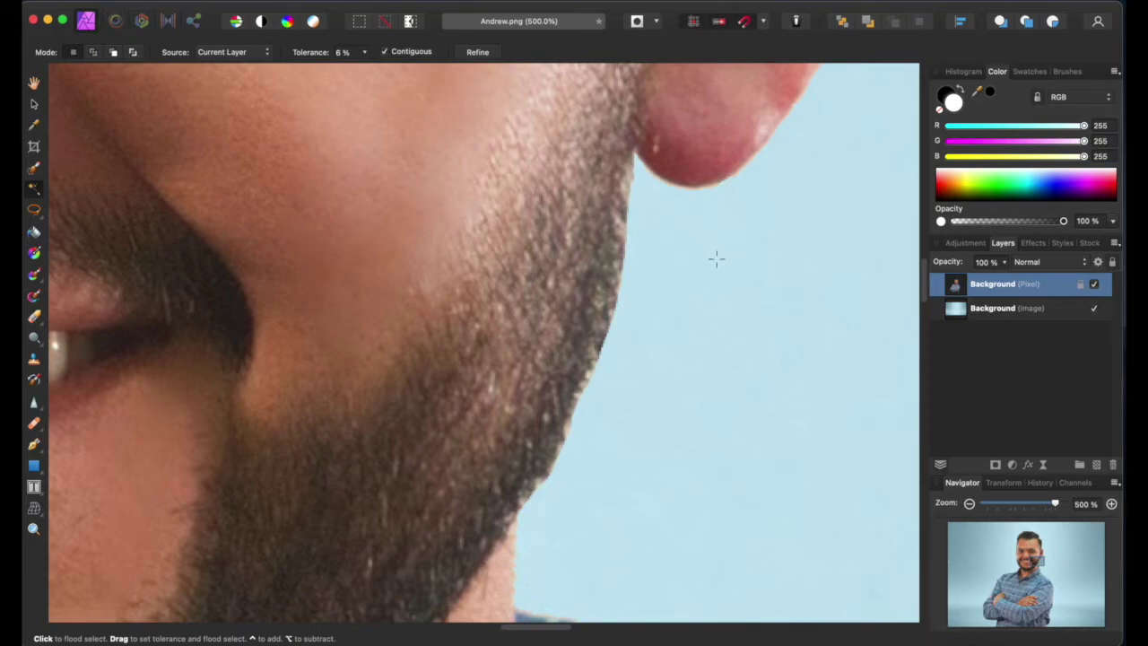
{"action": "key", "text": "super+minus"}
{"action": "key", "text": "super+minus"}
{"action": "key", "text": "super+minus"}
{"action": "key", "text": "super+minus"}
{"action": "key", "text": "super+minus"}
{"action": "key", "text": "super+minus"}
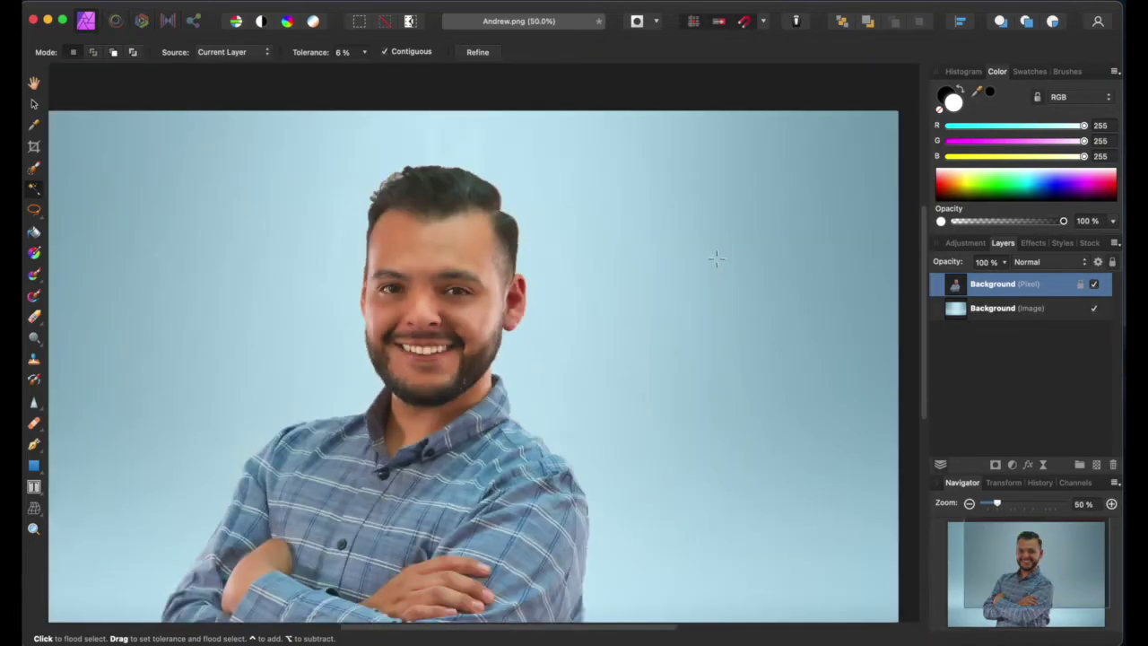
{"action": "key", "text": "super+plus"}
{"action": "key", "text": "super+plus"}
{"action": "key", "text": "super+plus"}
{"action": "key", "text": "super+plus"}
{"action": "key", "text": "super+plus"}
{"action": "key", "text": "super+plus"}
{"action": "key", "text": "super+plus"}
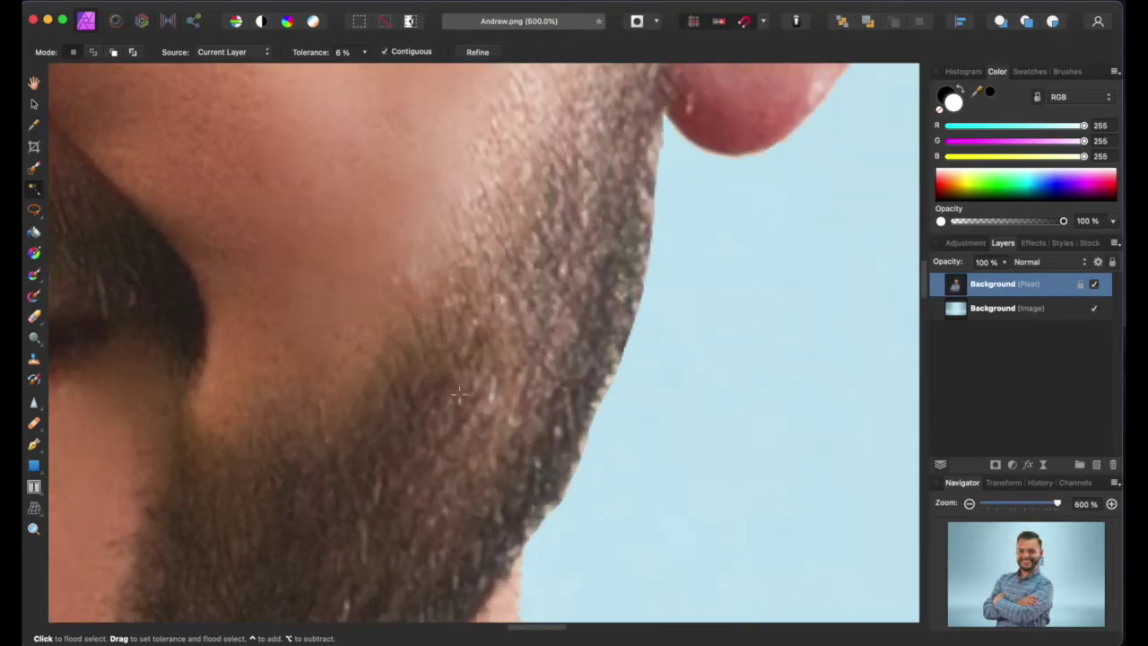
Fill the pale gaps between the curls above the left-hand temple with the 20 px Inpainting Brush
{"action": "scroll", "coordinate": [526, 363], "scroll_direction": "up", "scroll_amount": 20}
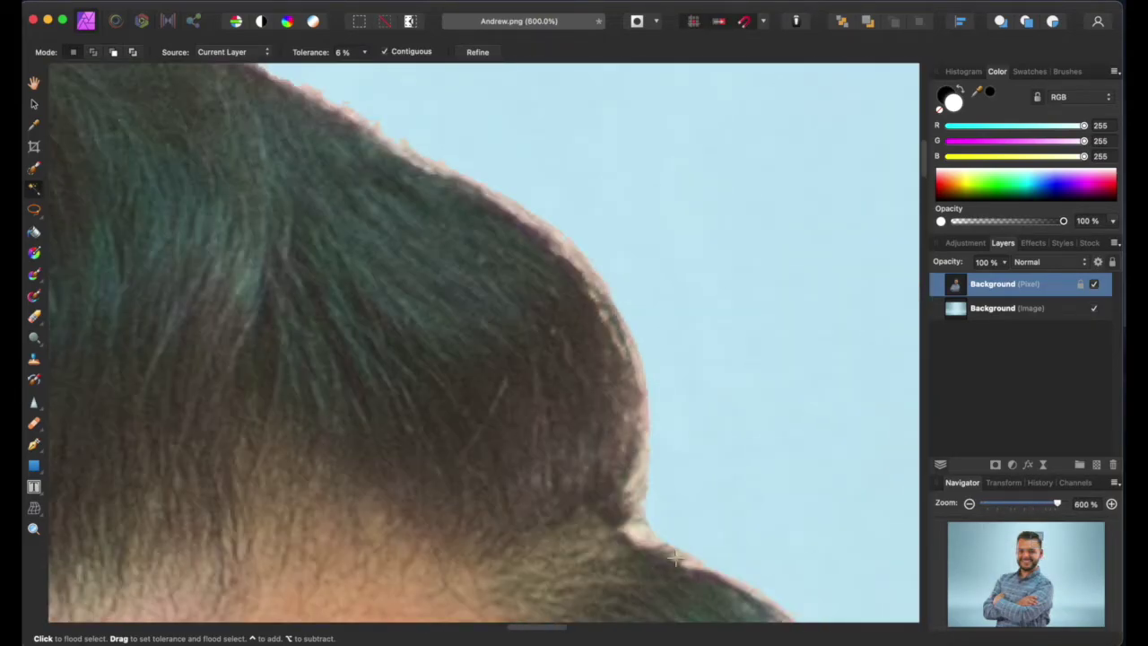
{"action": "scroll", "coordinate": [582, 626], "scroll_direction": "left", "scroll_amount": 5}
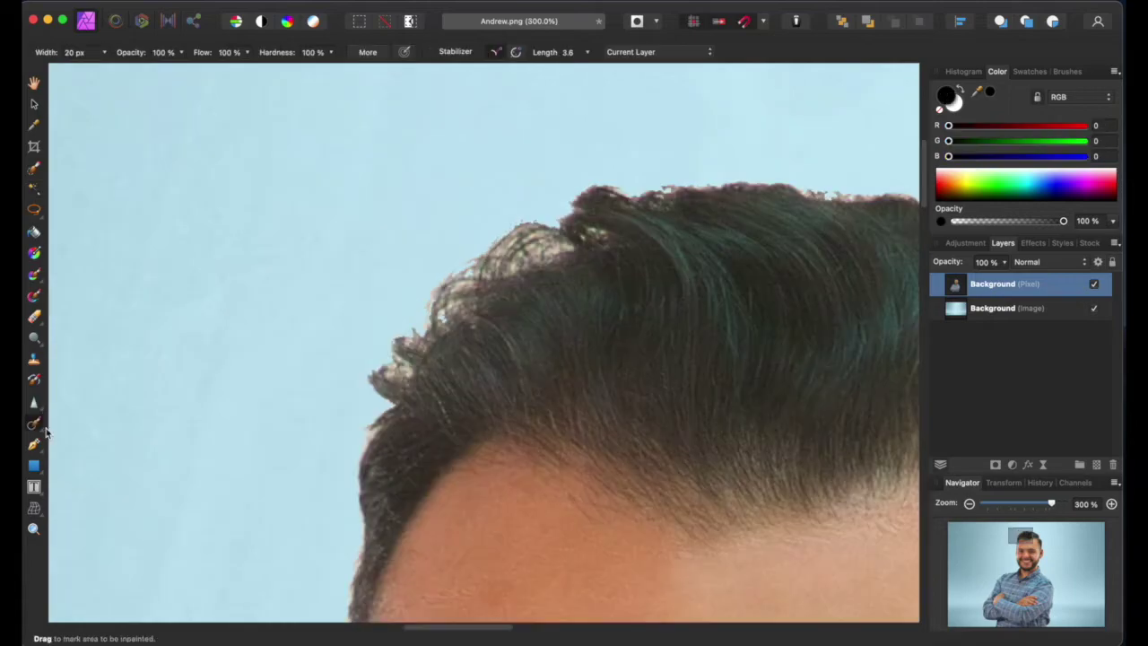
{"action": "mouse_move", "coordinate": [34, 423]}
{"action": "left_mouse_down"}
{"action": "mouse_move", "coordinate": [71, 422]}
{"action": "mouse_move", "coordinate": [170, 482]}
{"action": "left_mouse_up"}
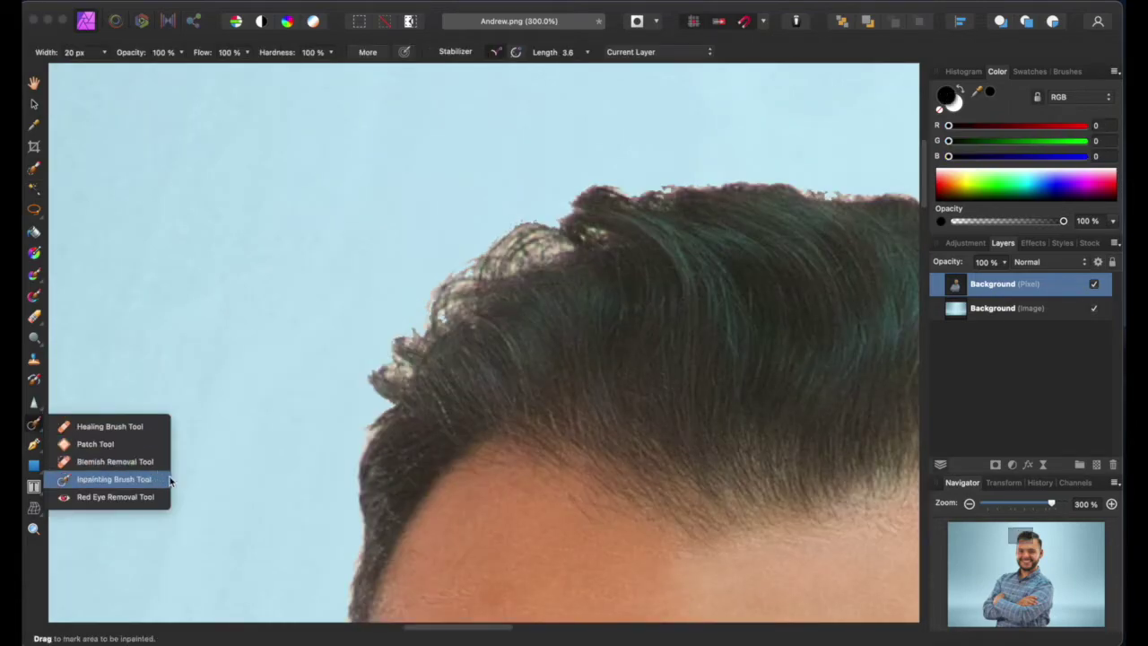
{"action": "left_click", "coordinate": [112, 484]}
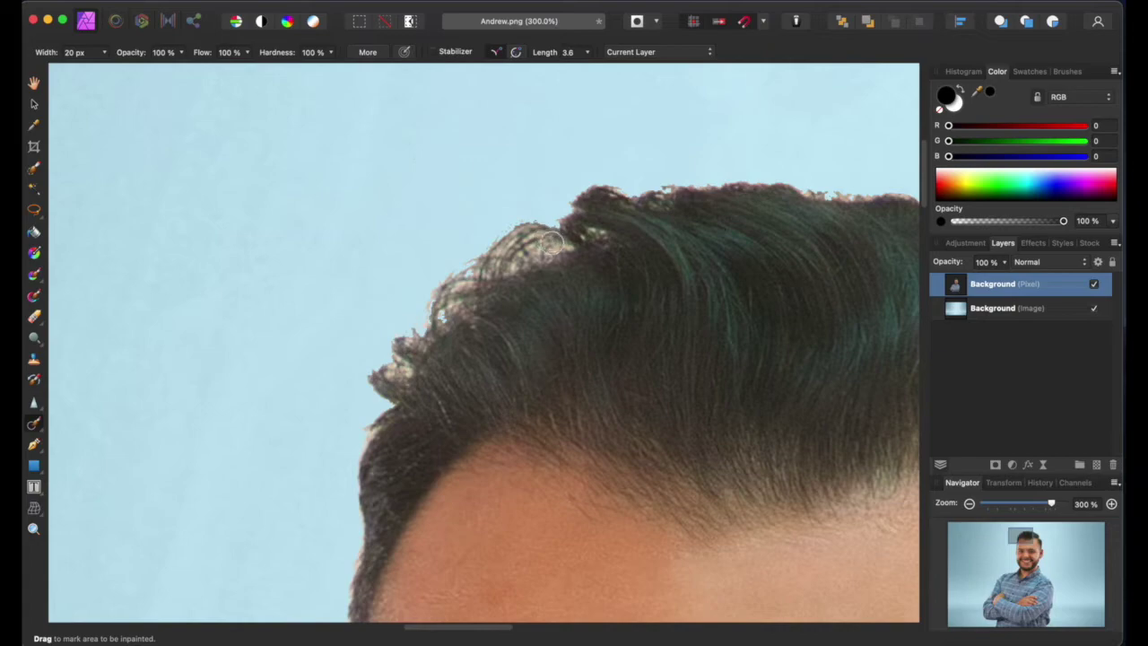
{"action": "mouse_move", "coordinate": [595, 238]}
{"action": "left_mouse_down"}
{"action": "mouse_move", "coordinate": [540, 232]}
{"action": "mouse_move", "coordinate": [522, 239]}
{"action": "mouse_move", "coordinate": [549, 252]}
{"action": "mouse_move", "coordinate": [523, 241]}
{"action": "mouse_move", "coordinate": [495, 255]}
{"action": "mouse_move", "coordinate": [599, 216]}
{"action": "mouse_move", "coordinate": [608, 193]}
{"action": "mouse_move", "coordinate": [560, 237]}
{"action": "mouse_move", "coordinate": [457, 278]}
{"action": "mouse_move", "coordinate": [440, 314]}
{"action": "mouse_move", "coordinate": [452, 311]}
{"action": "mouse_move", "coordinate": [372, 434]}
{"action": "left_mouse_up"}
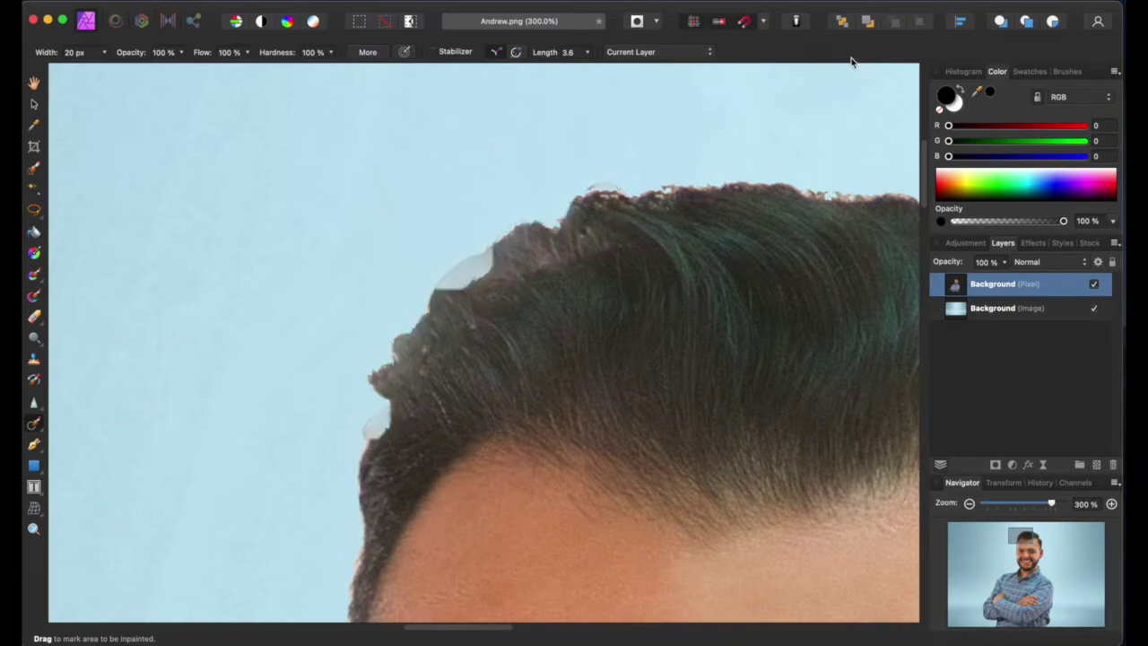
Erase the inpainted patches that spill outside the curls and above the left-hand temple with the 14 px Erase Brush
{"action": "left_click", "coordinate": [36, 336]}
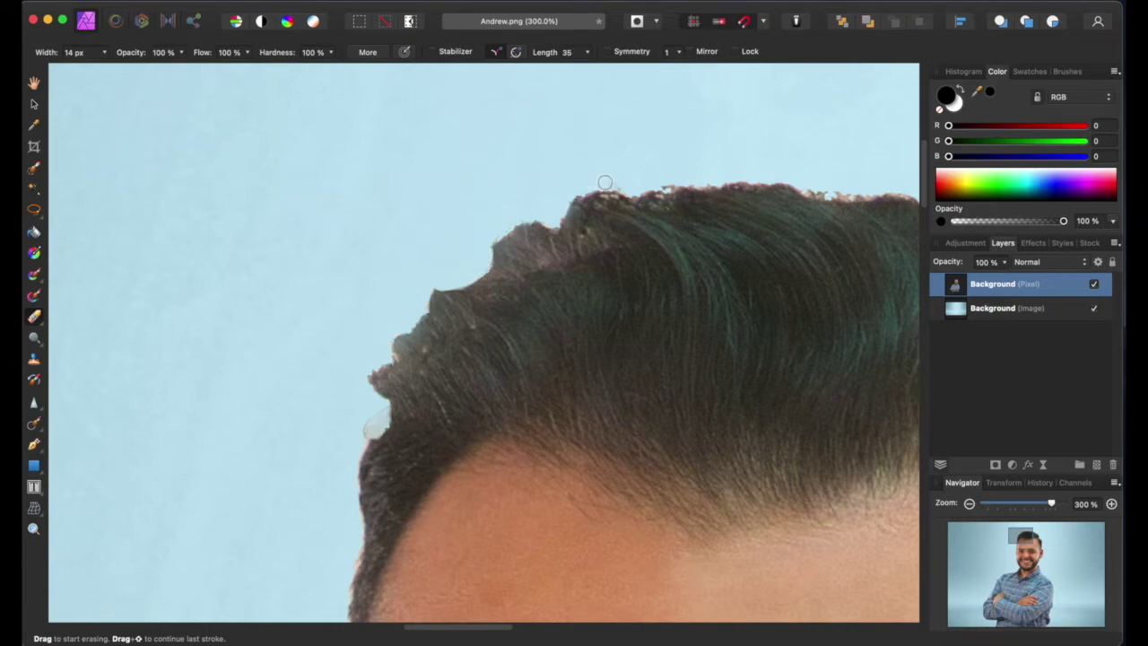
{"action": "left_click_drag", "start_coordinate": [381, 411], "coordinate": [363, 433]}
{"action": "scroll", "coordinate": [332, 391], "scroll_direction": "down", "scroll_amount": 5}
{"action": "scroll", "coordinate": [332, 391], "scroll_direction": "up", "scroll_amount": 6}
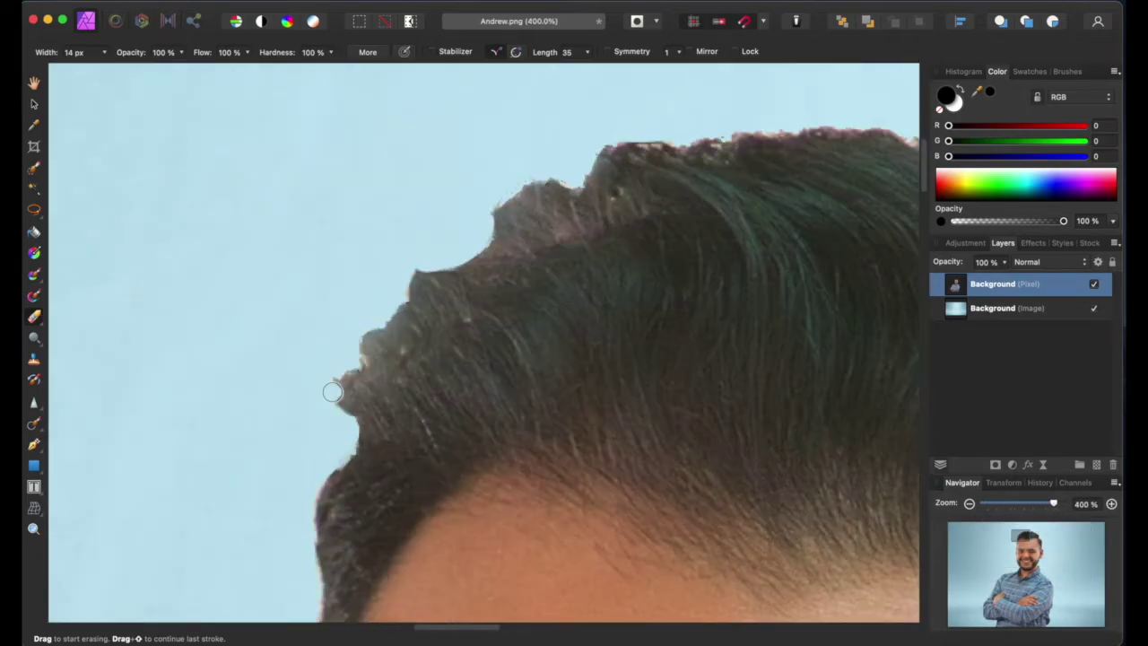
{"action": "scroll", "coordinate": [594, 131], "scroll_direction": "up", "scroll_amount": 3}
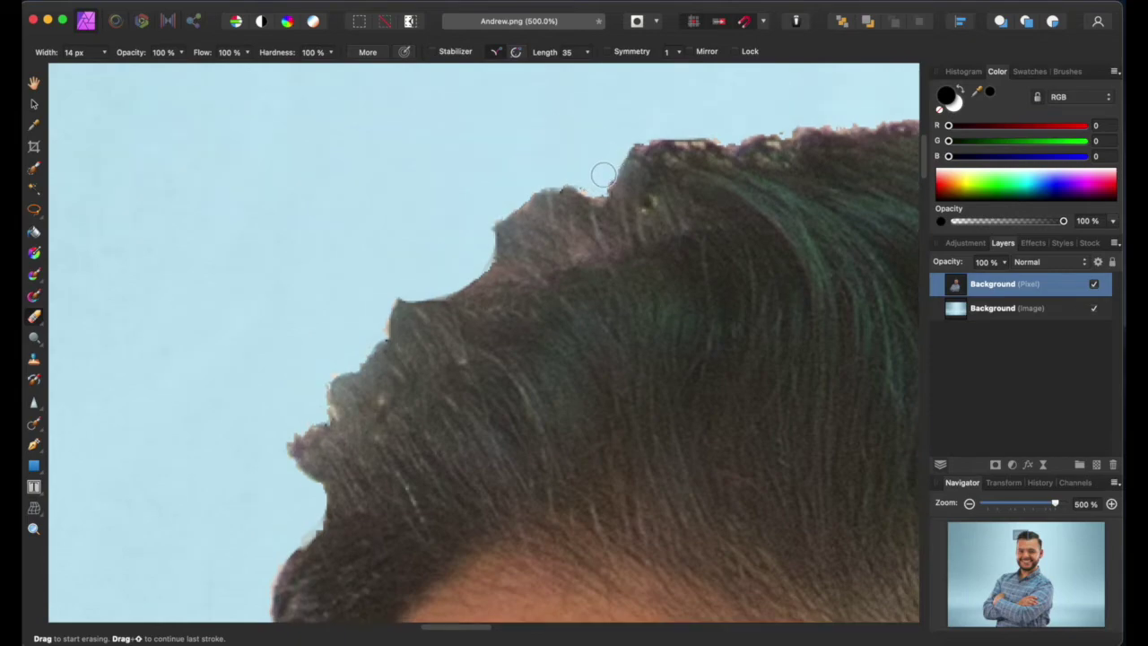
Erase the light fringe along the left-hand temple hair down to the ear with the 14 px Erase Brush
{"action": "scroll", "coordinate": [369, 306], "scroll_direction": "down", "scroll_amount": 10}
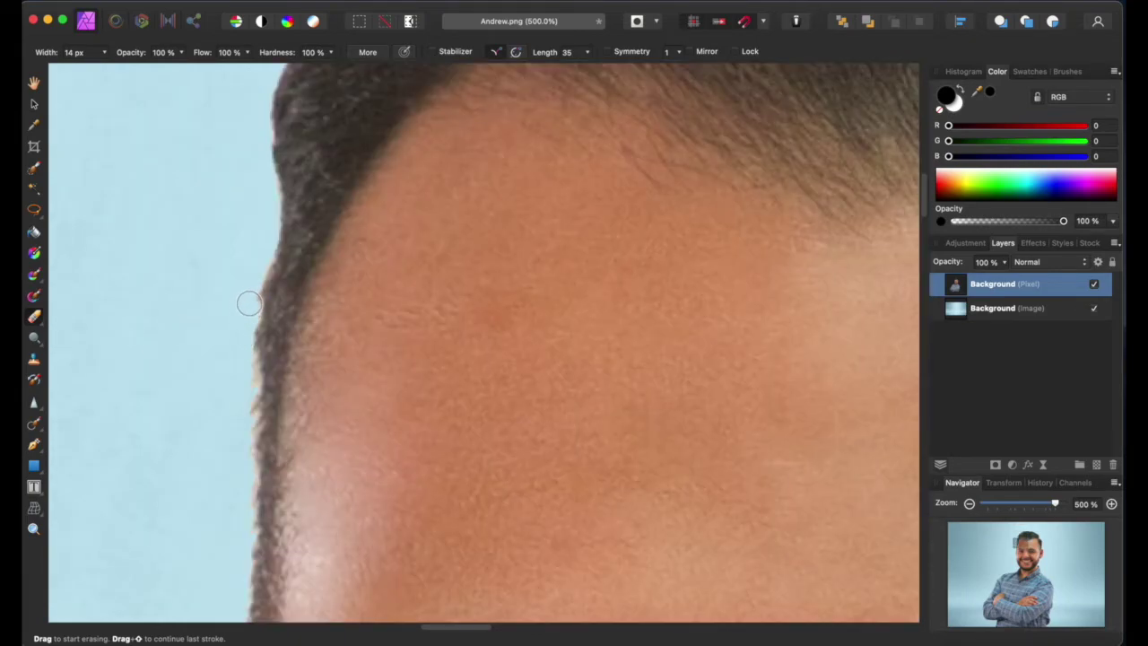
{"action": "scroll", "coordinate": [247, 260], "scroll_direction": "down", "scroll_amount": 3}
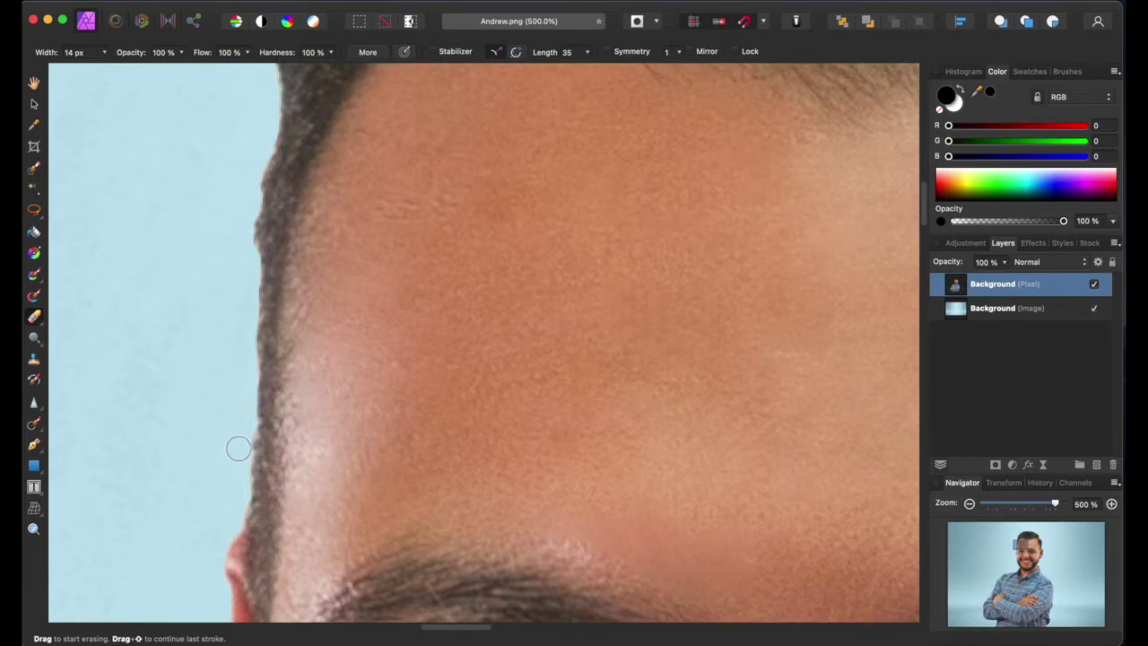
{"action": "scroll", "coordinate": [233, 420], "scroll_direction": "up", "scroll_amount": 10}
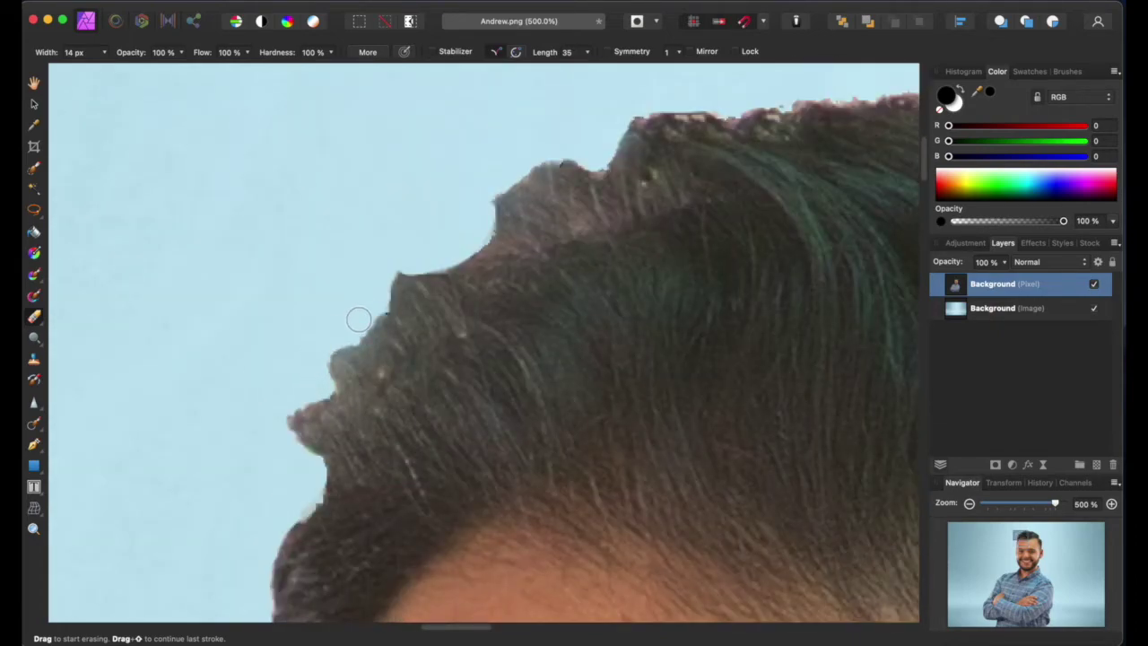
Erase the light fringe along the top edge of the hair with the 14 px Erase Brush and switch to the Move Tool
{"action": "scroll", "coordinate": [366, 287], "scroll_direction": "up", "scroll_amount": 5}
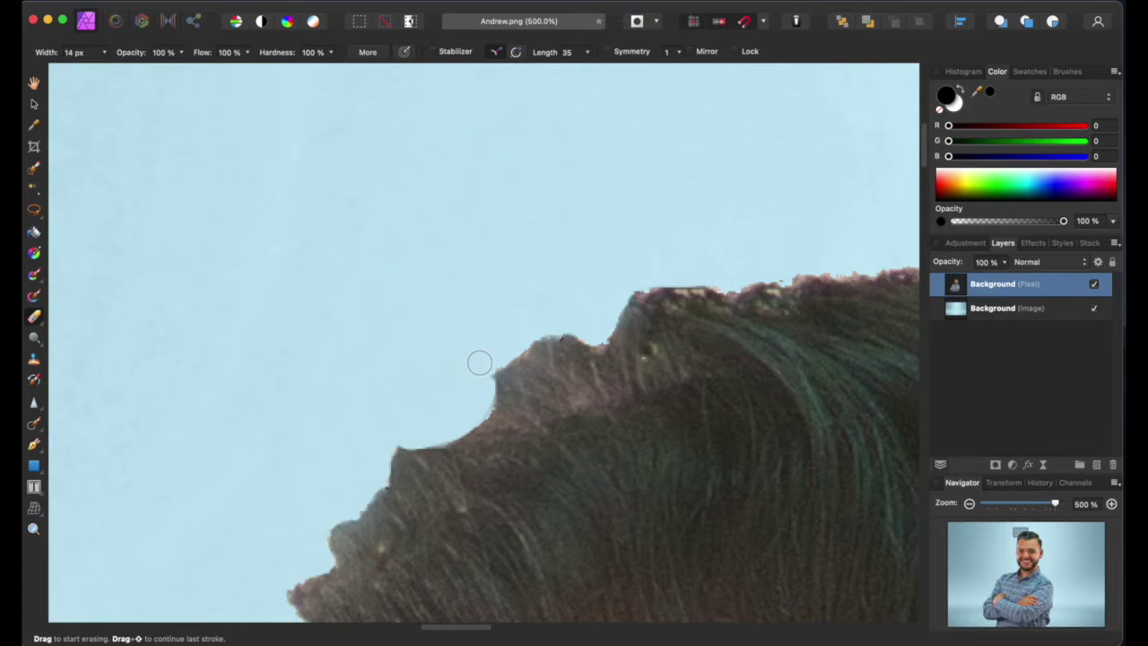
{"action": "left_click_drag", "start_coordinate": [451, 626], "coordinate": [474, 626]}
{"action": "left_click_drag", "start_coordinate": [758, 273], "coordinate": [868, 285]}
{"action": "key", "text": "super+0"}
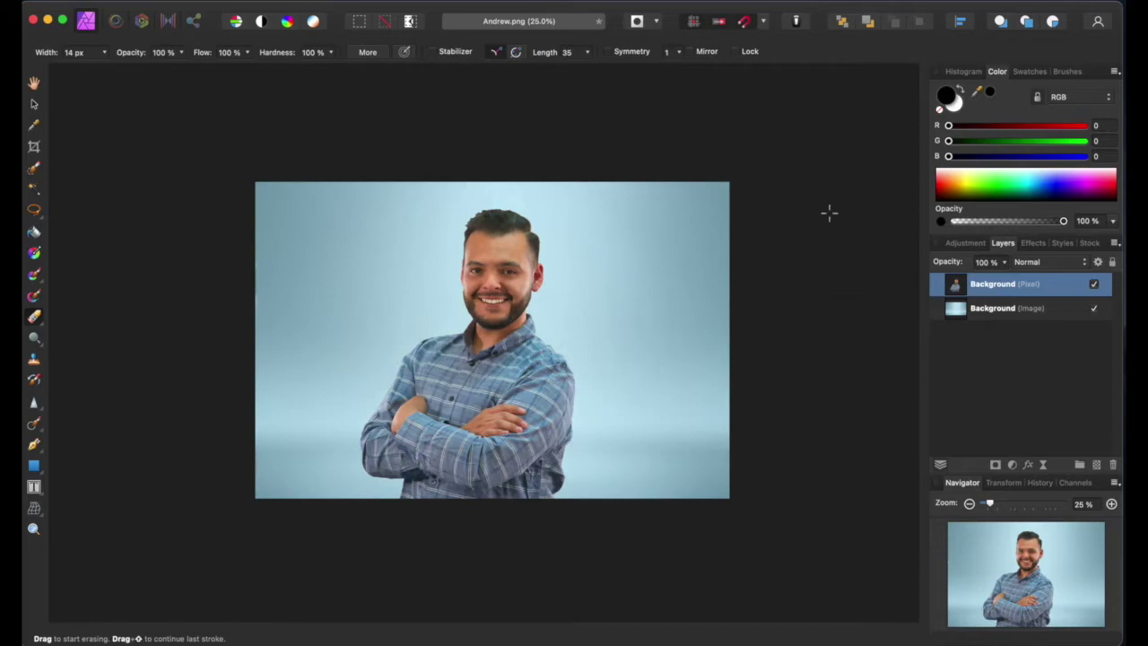
{"action": "left_click", "coordinate": [35, 104]}
{"action": "left_click", "coordinate": [410, 128]}
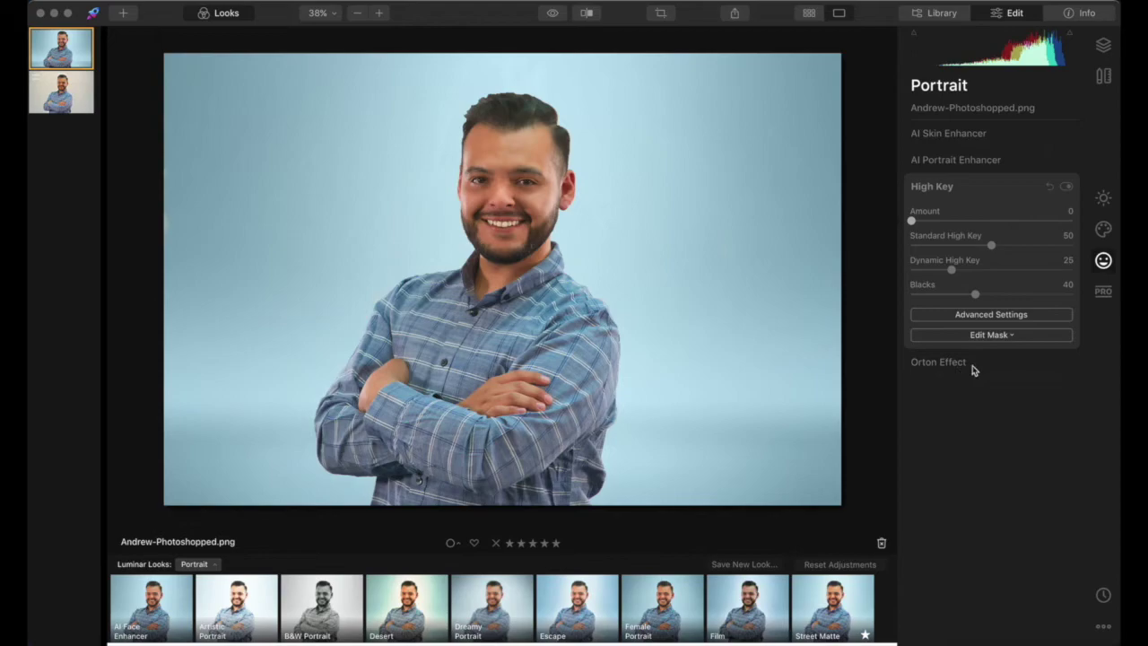
In Luminar, paint a brush mask for the High Key filter over the whole man at size 100, softness 100% and opacity 100%
{"action": "left_click", "coordinate": [942, 188]}
{"action": "left_click", "coordinate": [943, 188]}
{"action": "left_click", "coordinate": [1004, 341]}
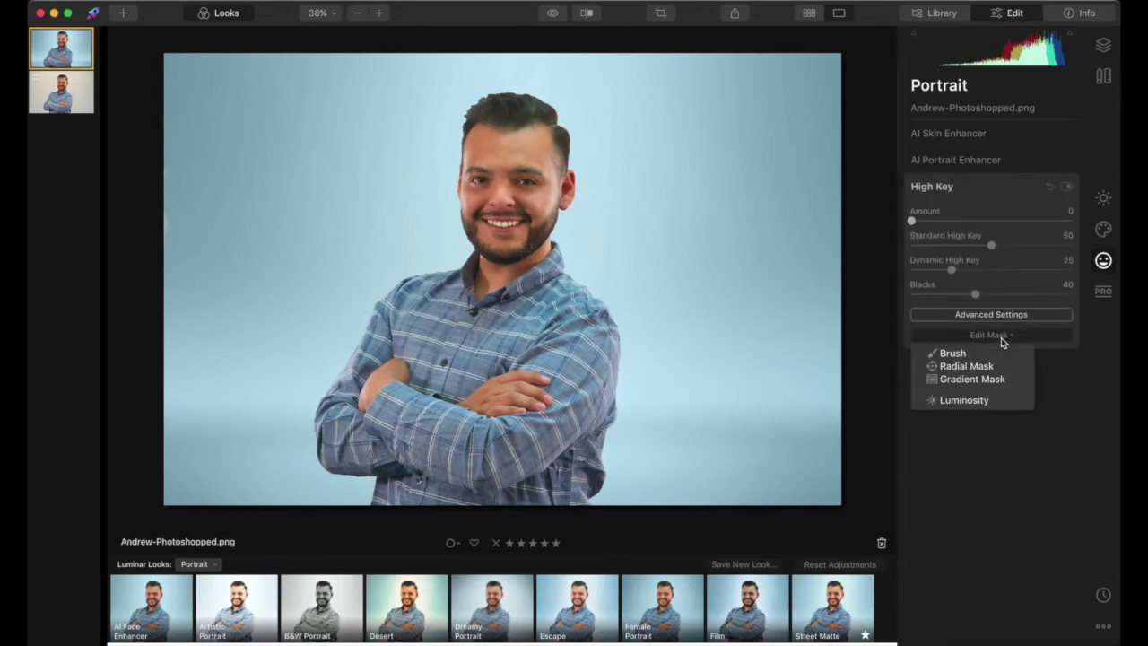
{"action": "left_click", "coordinate": [952, 352]}
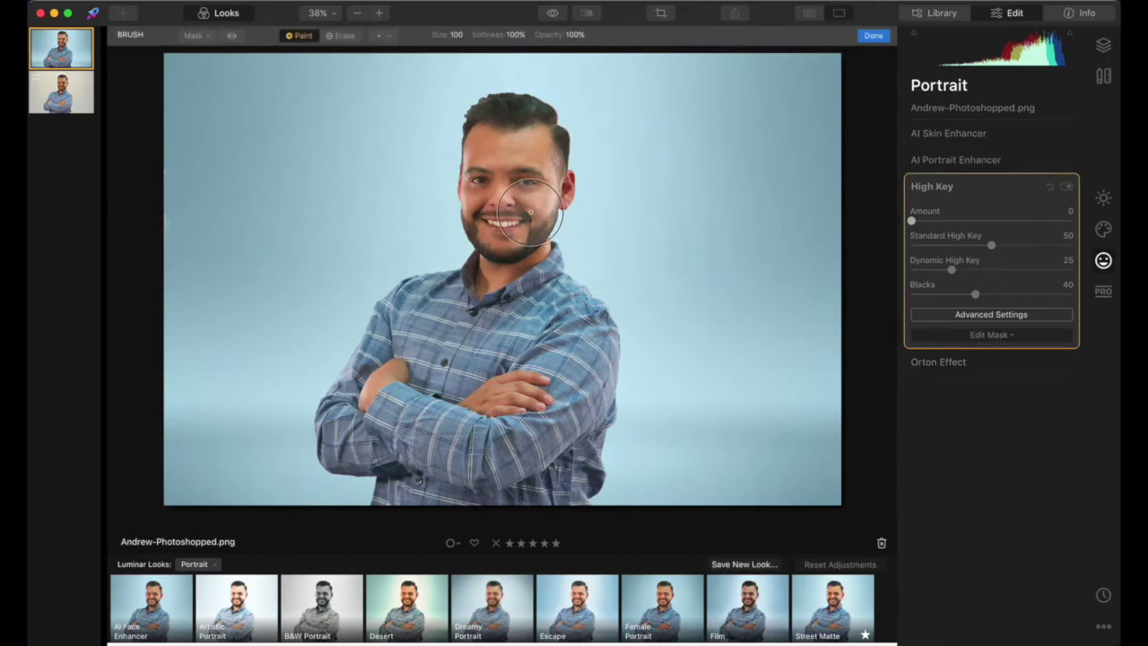
{"action": "mouse_move", "coordinate": [515, 251]}
{"action": "left_mouse_down"}
{"action": "mouse_move", "coordinate": [468, 203]}
{"action": "mouse_move", "coordinate": [478, 118]}
{"action": "mouse_move", "coordinate": [545, 203]}
{"action": "mouse_move", "coordinate": [506, 248]}
{"action": "mouse_move", "coordinate": [467, 162]}
{"action": "mouse_move", "coordinate": [495, 119]}
{"action": "mouse_move", "coordinate": [514, 114]}
{"action": "mouse_move", "coordinate": [545, 155]}
{"action": "mouse_move", "coordinate": [538, 220]}
{"action": "mouse_move", "coordinate": [489, 296]}
{"action": "mouse_move", "coordinate": [525, 253]}
{"action": "mouse_move", "coordinate": [593, 358]}
{"action": "mouse_move", "coordinate": [558, 500]}
{"action": "mouse_move", "coordinate": [572, 480]}
{"action": "mouse_move", "coordinate": [528, 319]}
{"action": "mouse_move", "coordinate": [475, 288]}
{"action": "mouse_move", "coordinate": [436, 286]}
{"action": "mouse_move", "coordinate": [386, 342]}
{"action": "mouse_move", "coordinate": [396, 345]}
{"action": "mouse_move", "coordinate": [342, 446]}
{"action": "mouse_move", "coordinate": [408, 477]}
{"action": "mouse_move", "coordinate": [397, 509]}
{"action": "mouse_move", "coordinate": [450, 363]}
{"action": "mouse_move", "coordinate": [496, 363]}
{"action": "mouse_move", "coordinate": [511, 515]}
{"action": "left_mouse_up"}
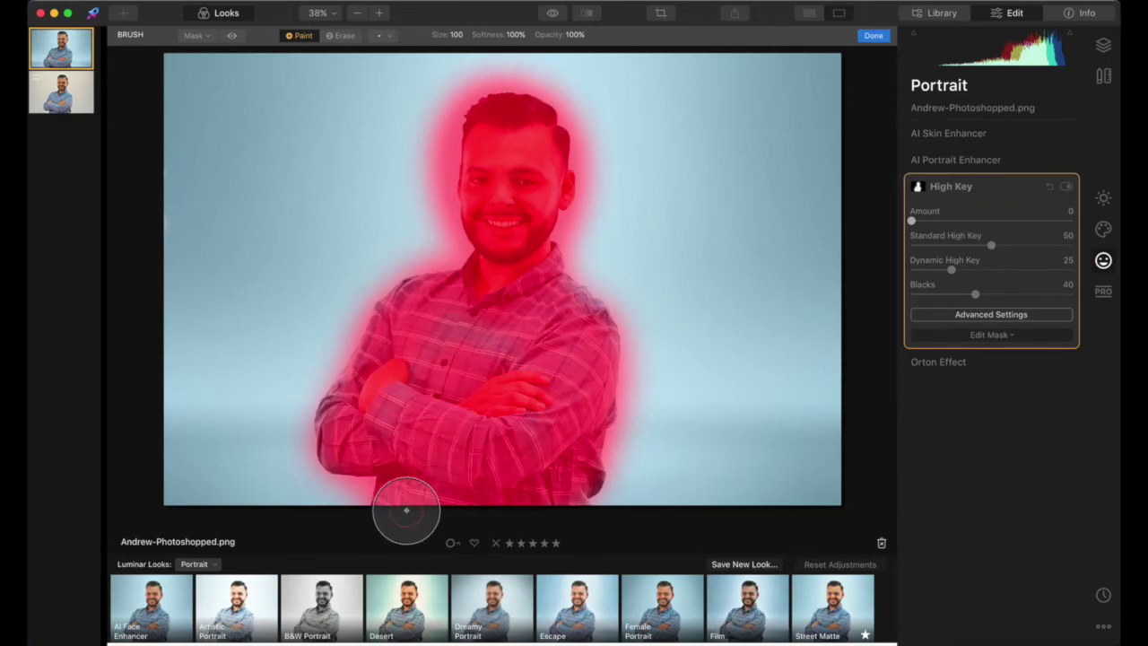
{"action": "mouse_move", "coordinate": [342, 430]}
{"action": "left_mouse_down"}
{"action": "mouse_move", "coordinate": [395, 307]}
{"action": "mouse_move", "coordinate": [422, 292]}
{"action": "mouse_move", "coordinate": [514, 298]}
{"action": "mouse_move", "coordinate": [530, 256]}
{"action": "mouse_move", "coordinate": [537, 125]}
{"action": "mouse_move", "coordinate": [545, 176]}
{"action": "mouse_move", "coordinate": [526, 261]}
{"action": "mouse_move", "coordinate": [582, 317]}
{"action": "mouse_move", "coordinate": [590, 395]}
{"action": "mouse_move", "coordinate": [517, 258]}
{"action": "mouse_move", "coordinate": [497, 151]}
{"action": "mouse_move", "coordinate": [503, 114]}
{"action": "mouse_move", "coordinate": [541, 115]}
{"action": "mouse_move", "coordinate": [556, 168]}
{"action": "mouse_move", "coordinate": [505, 121]}
{"action": "mouse_move", "coordinate": [468, 140]}
{"action": "mouse_move", "coordinate": [468, 182]}
{"action": "mouse_move", "coordinate": [333, 430]}
{"action": "left_mouse_up"}
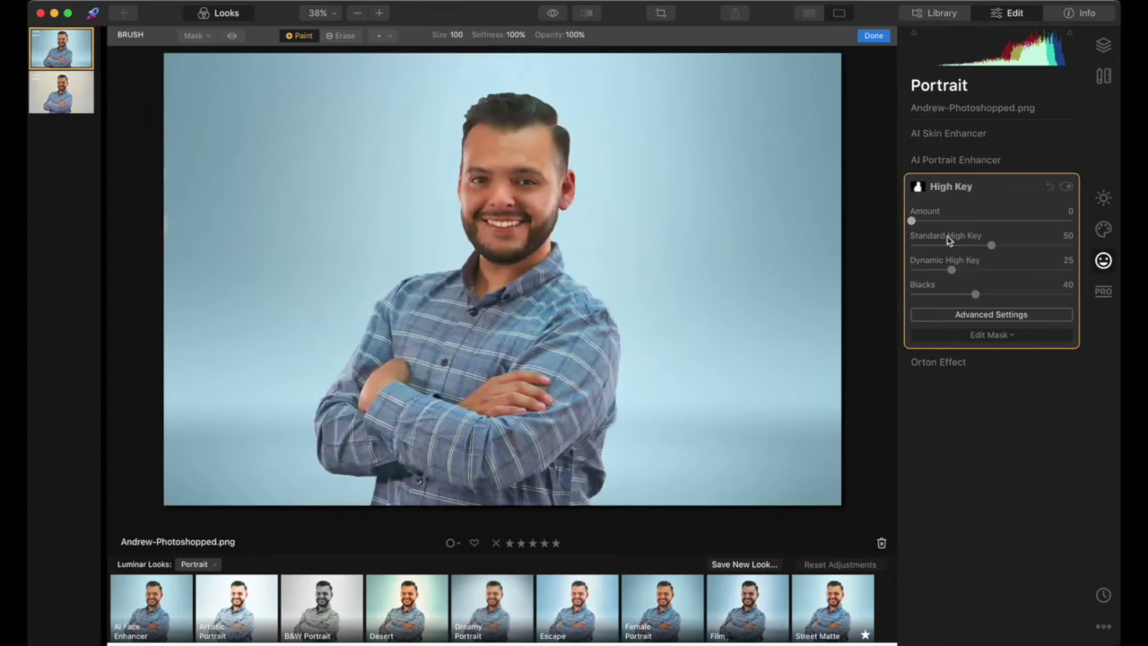
Try the masked High Key filter at an amount of 100 and settle on an amount of 20
{"action": "left_click", "coordinate": [952, 222]}
{"action": "left_click_drag", "start_coordinate": [952, 226], "coordinate": [945, 228]}
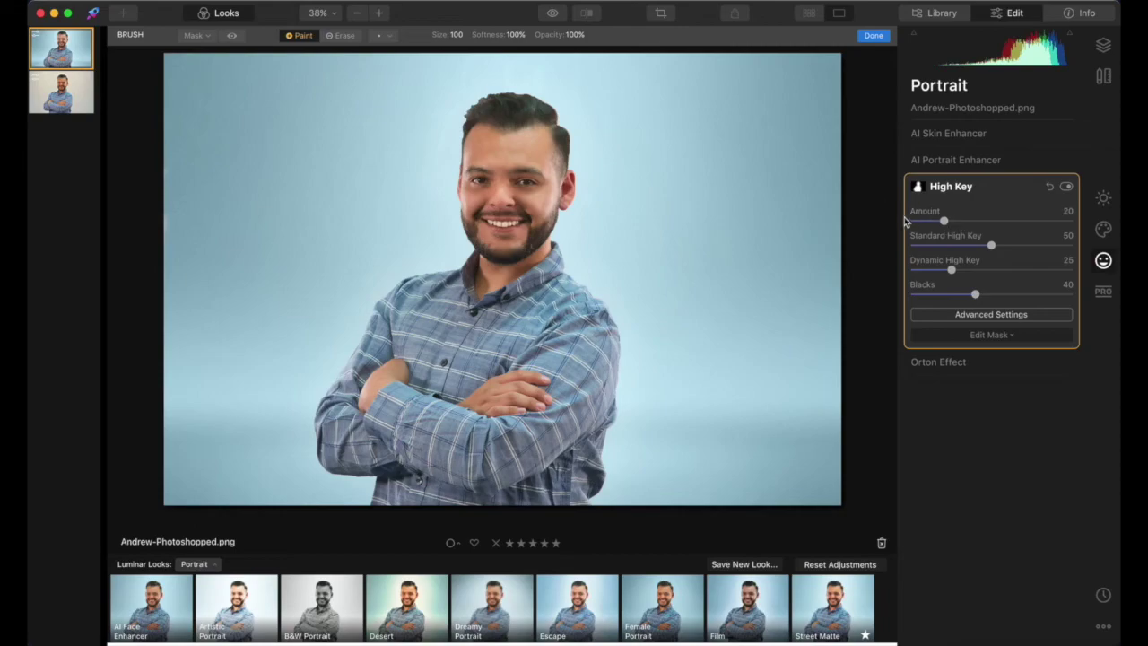
{"action": "left_click_drag", "start_coordinate": [948, 222], "coordinate": [1105, 226]}
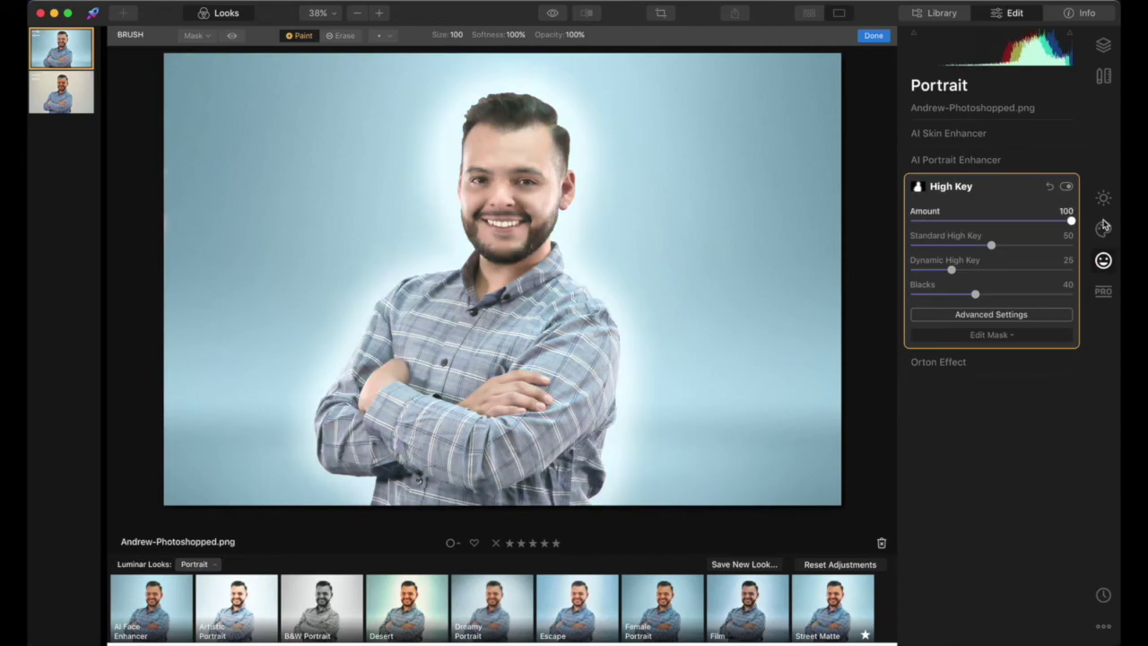
{"action": "double_click", "coordinate": [1071, 221]}
{"action": "left_click", "coordinate": [942, 222]}
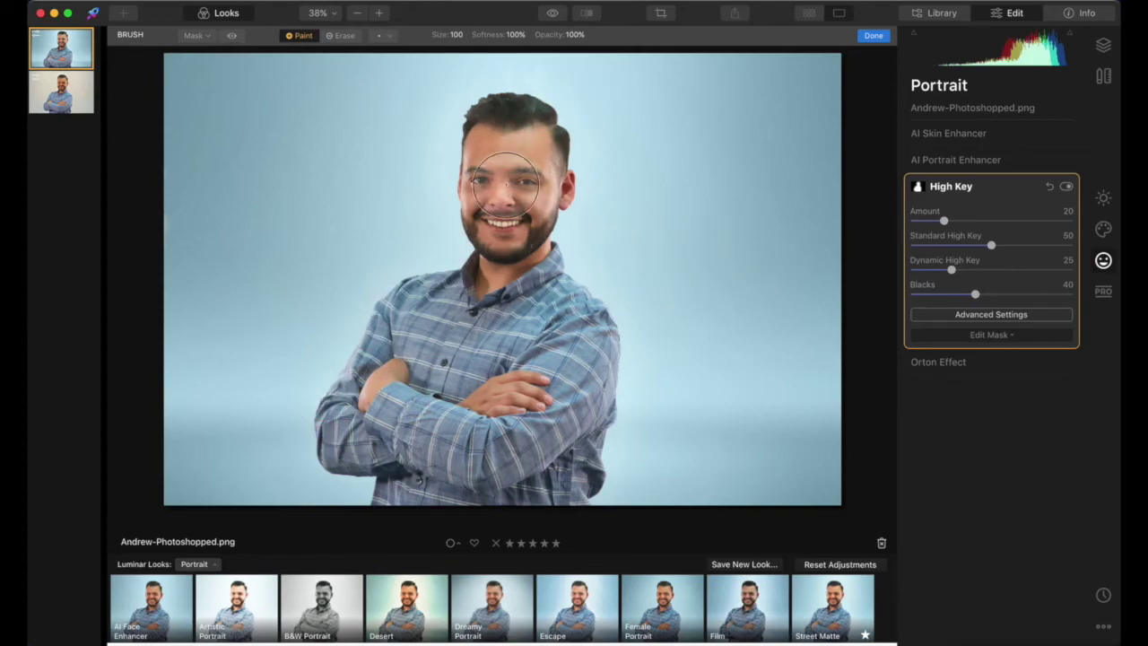
Paint a brush mask for the Orton Effect over the man's head, torso and arms with the size 100 brush
{"action": "left_click", "coordinate": [997, 361]}
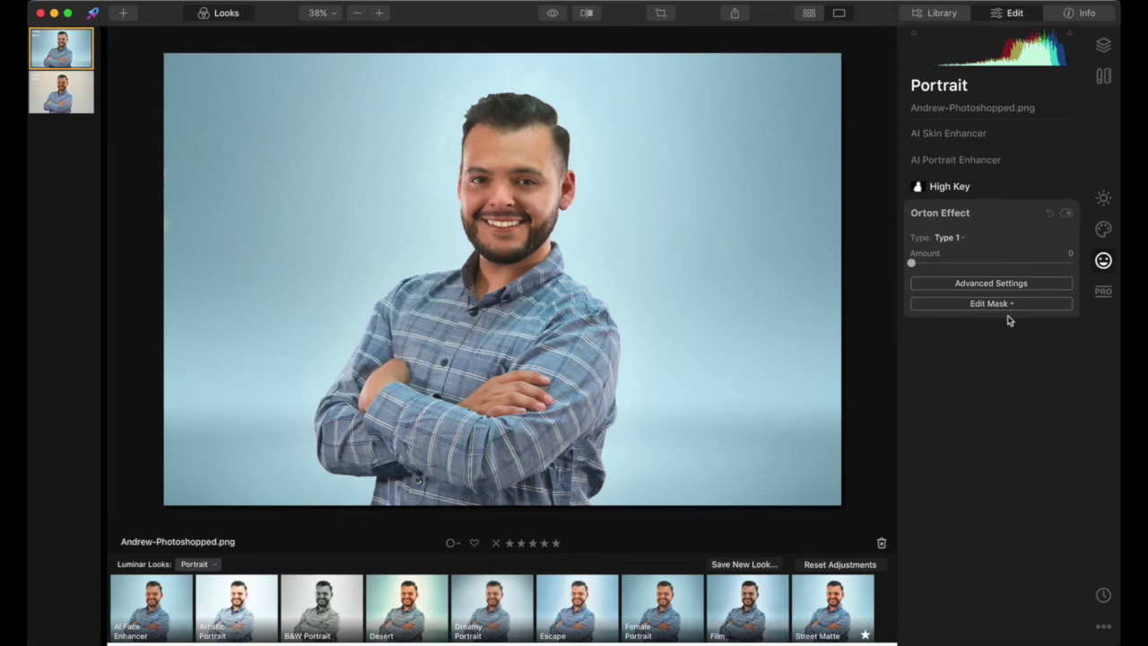
{"action": "left_click", "coordinate": [1003, 305]}
{"action": "left_click", "coordinate": [996, 321]}
{"action": "mouse_move", "coordinate": [631, 193]}
{"action": "left_mouse_down"}
{"action": "mouse_move", "coordinate": [509, 251]}
{"action": "mouse_move", "coordinate": [503, 269]}
{"action": "mouse_move", "coordinate": [512, 289]}
{"action": "mouse_move", "coordinate": [521, 257]}
{"action": "mouse_move", "coordinate": [531, 262]}
{"action": "mouse_move", "coordinate": [590, 331]}
{"action": "mouse_move", "coordinate": [610, 389]}
{"action": "mouse_move", "coordinate": [601, 451]}
{"action": "mouse_move", "coordinate": [565, 505]}
{"action": "mouse_move", "coordinate": [607, 378]}
{"action": "mouse_move", "coordinate": [598, 315]}
{"action": "mouse_move", "coordinate": [555, 275]}
{"action": "mouse_move", "coordinate": [431, 284]}
{"action": "mouse_move", "coordinate": [377, 311]}
{"action": "mouse_move", "coordinate": [314, 466]}
{"action": "mouse_move", "coordinate": [397, 457]}
{"action": "mouse_move", "coordinate": [411, 480]}
{"action": "mouse_move", "coordinate": [387, 503]}
{"action": "mouse_move", "coordinate": [390, 469]}
{"action": "mouse_move", "coordinate": [366, 531]}
{"action": "mouse_move", "coordinate": [440, 396]}
{"action": "mouse_move", "coordinate": [417, 464]}
{"action": "mouse_move", "coordinate": [433, 425]}
{"action": "mouse_move", "coordinate": [437, 301]}
{"action": "mouse_move", "coordinate": [562, 451]}
{"action": "mouse_move", "coordinate": [541, 489]}
{"action": "left_mouse_up"}
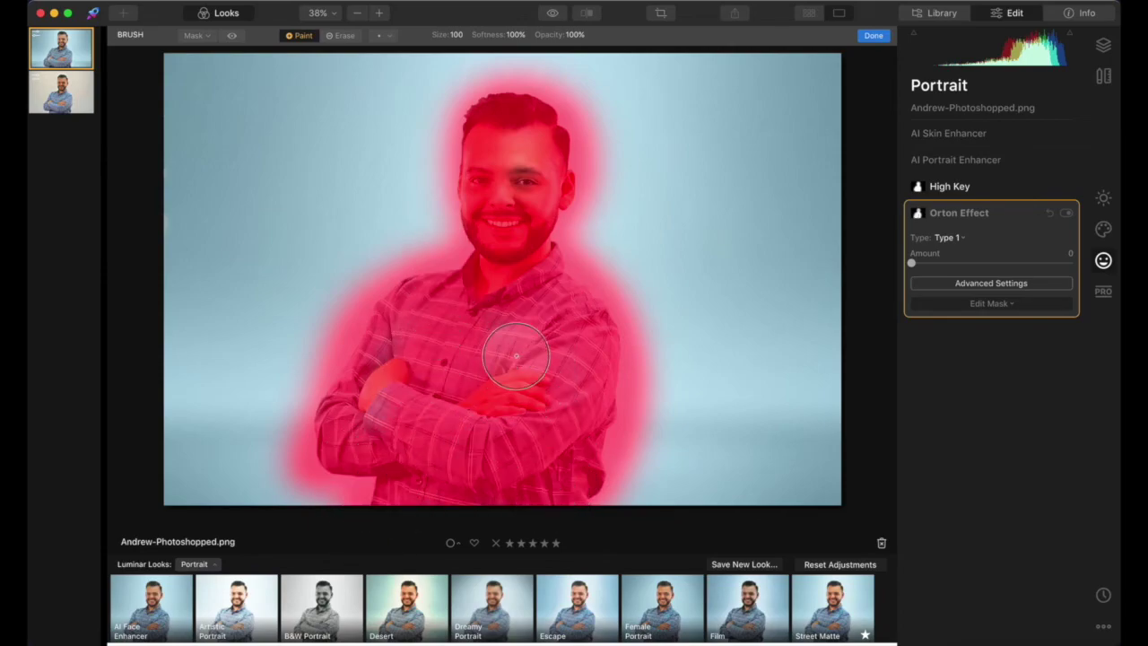
{"action": "mouse_move", "coordinate": [473, 125]}
{"action": "left_mouse_down"}
{"action": "mouse_move", "coordinate": [514, 95]}
{"action": "mouse_move", "coordinate": [546, 107]}
{"action": "mouse_move", "coordinate": [567, 144]}
{"action": "mouse_move", "coordinate": [560, 191]}
{"action": "left_mouse_up"}
Set the Type 1 Orton Effect amount to 20 and finish editing its mask
{"action": "left_click_drag", "start_coordinate": [911, 263], "coordinate": [942, 267]}
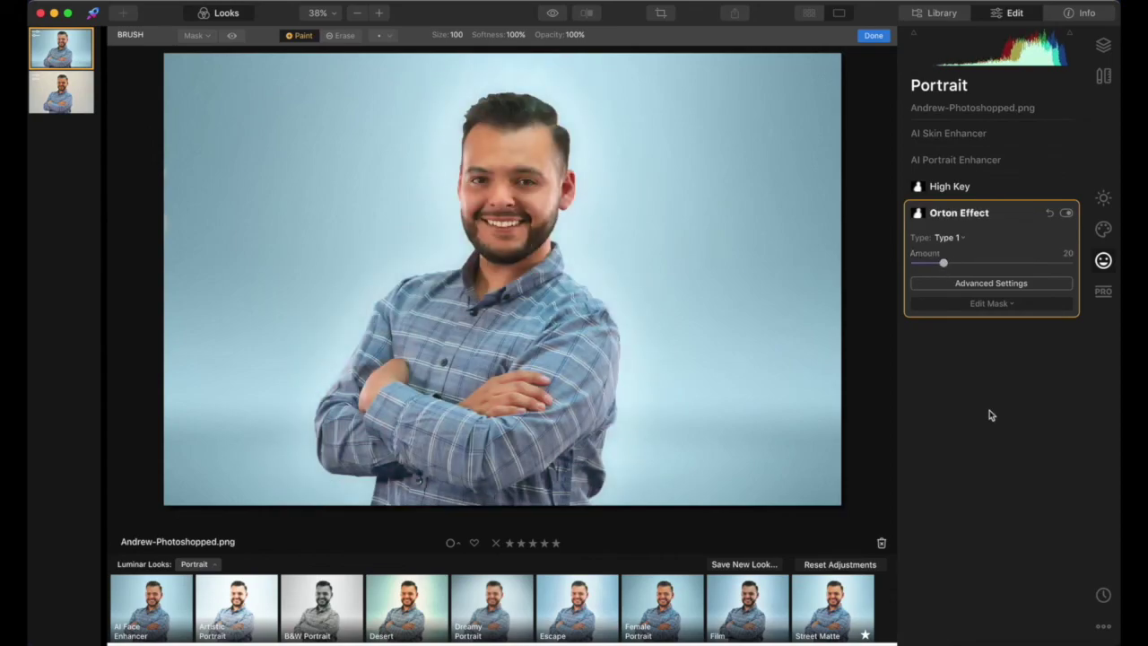
{"action": "mouse_move", "coordinate": [944, 261]}
{"action": "left_mouse_down"}
{"action": "mouse_move", "coordinate": [1081, 265]}
{"action": "mouse_move", "coordinate": [913, 264]}
{"action": "mouse_move", "coordinate": [944, 265]}
{"action": "left_mouse_up"}
{"action": "key", "text": "Escape"}
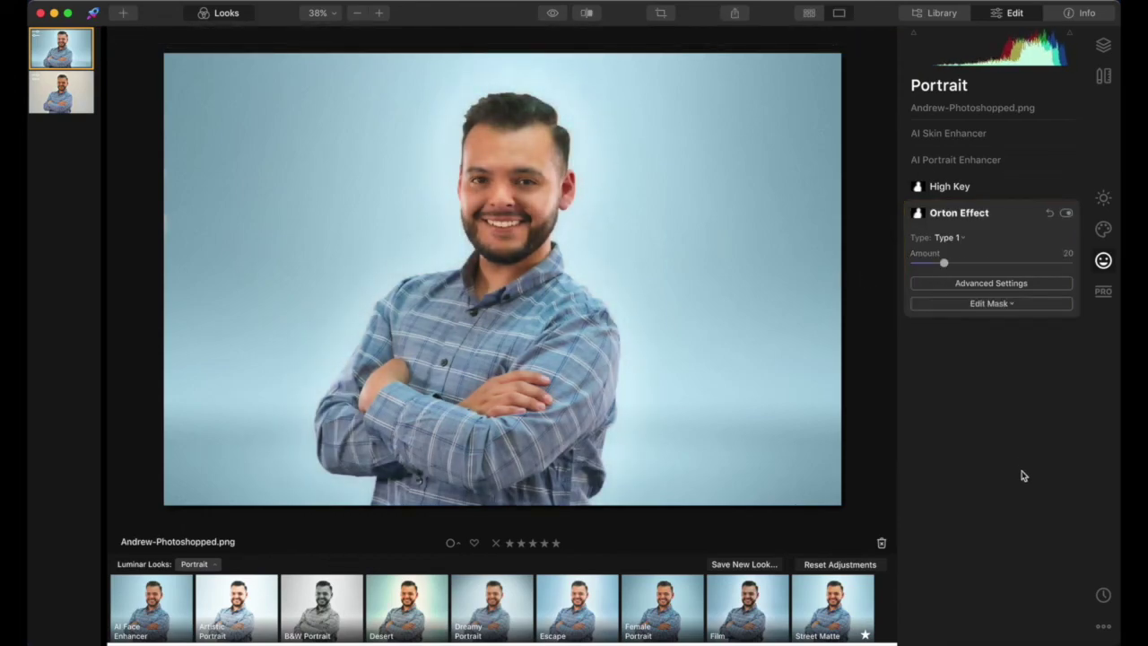